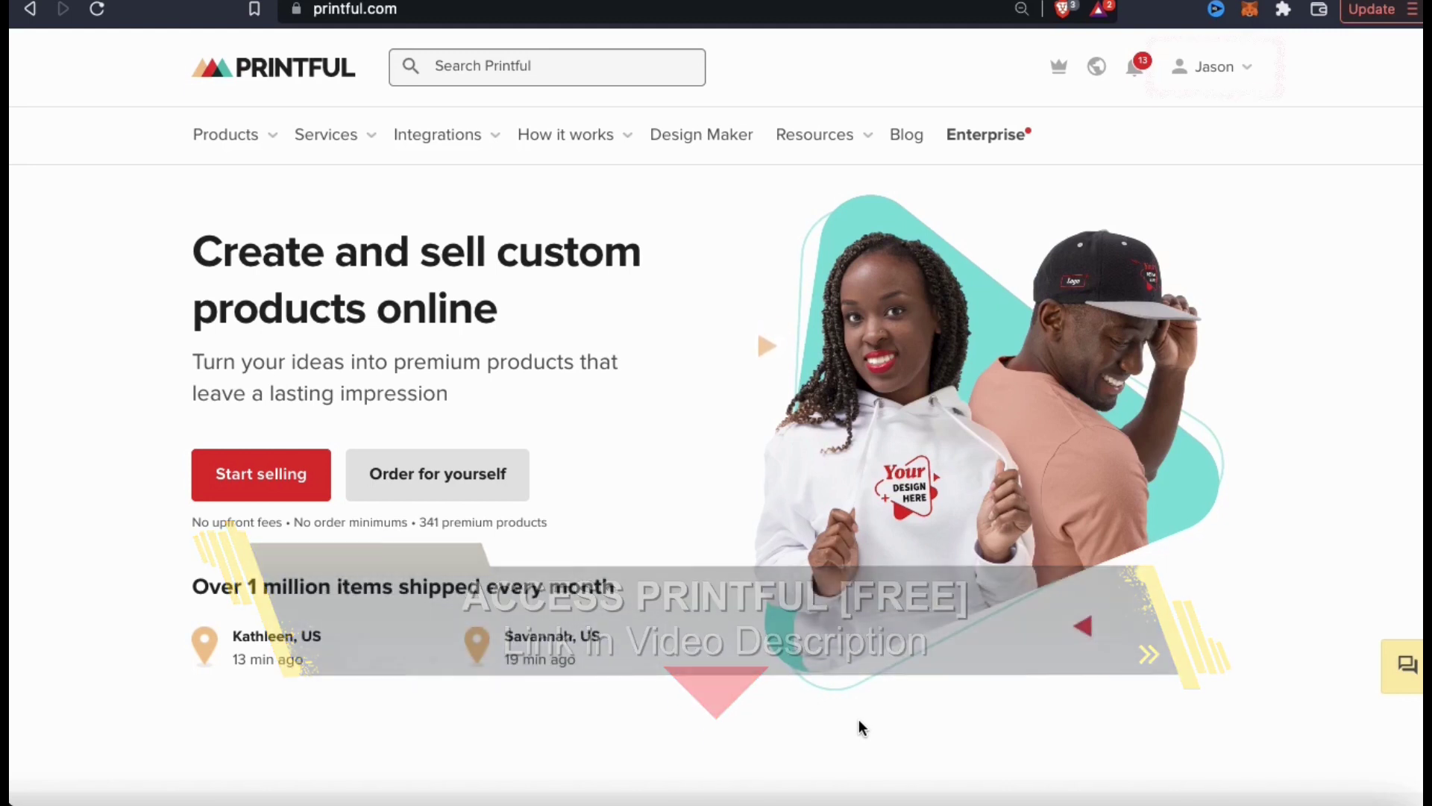
- Open the Printful dashboard from the account menu and close the embroidery label banner
click(1240, 72)
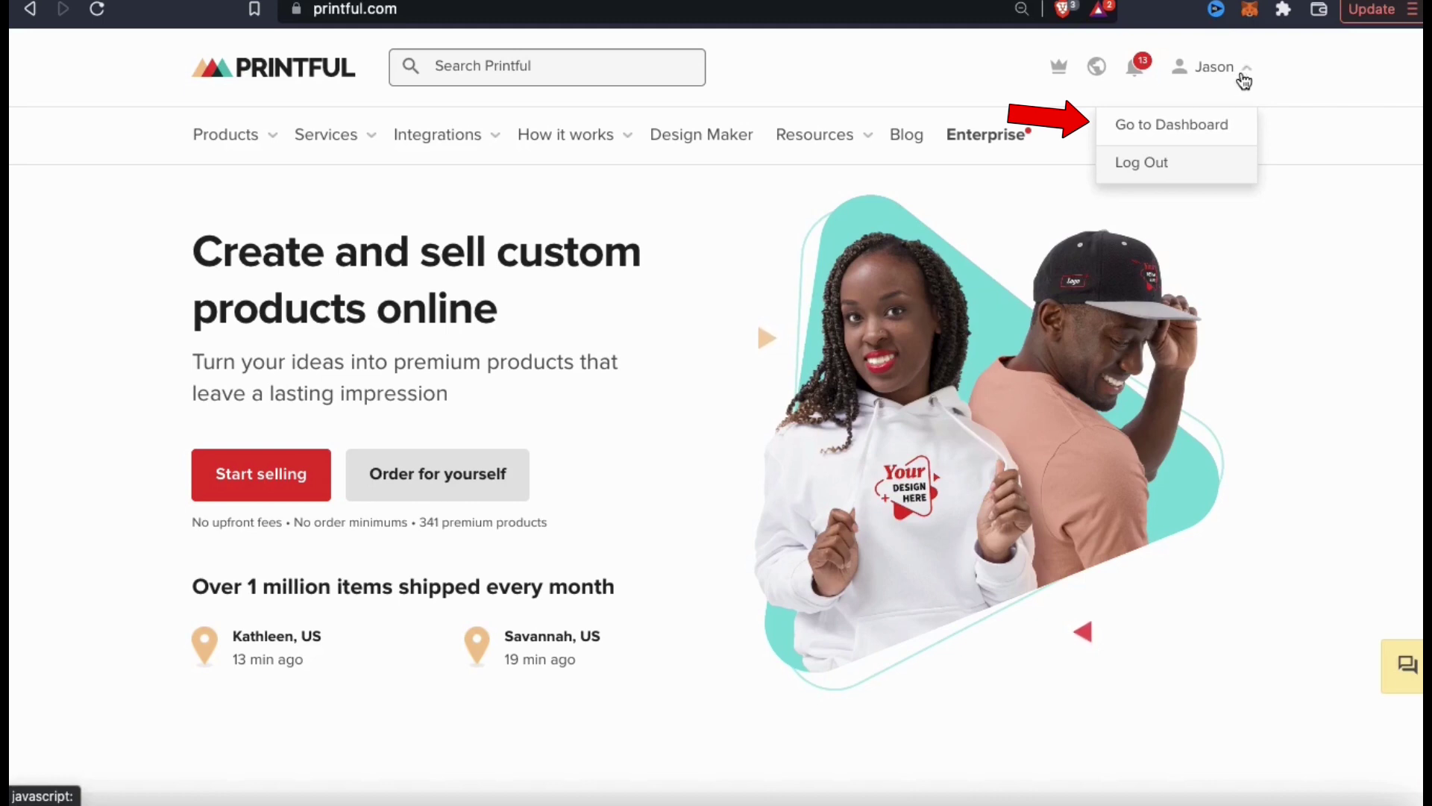
click(1212, 127)
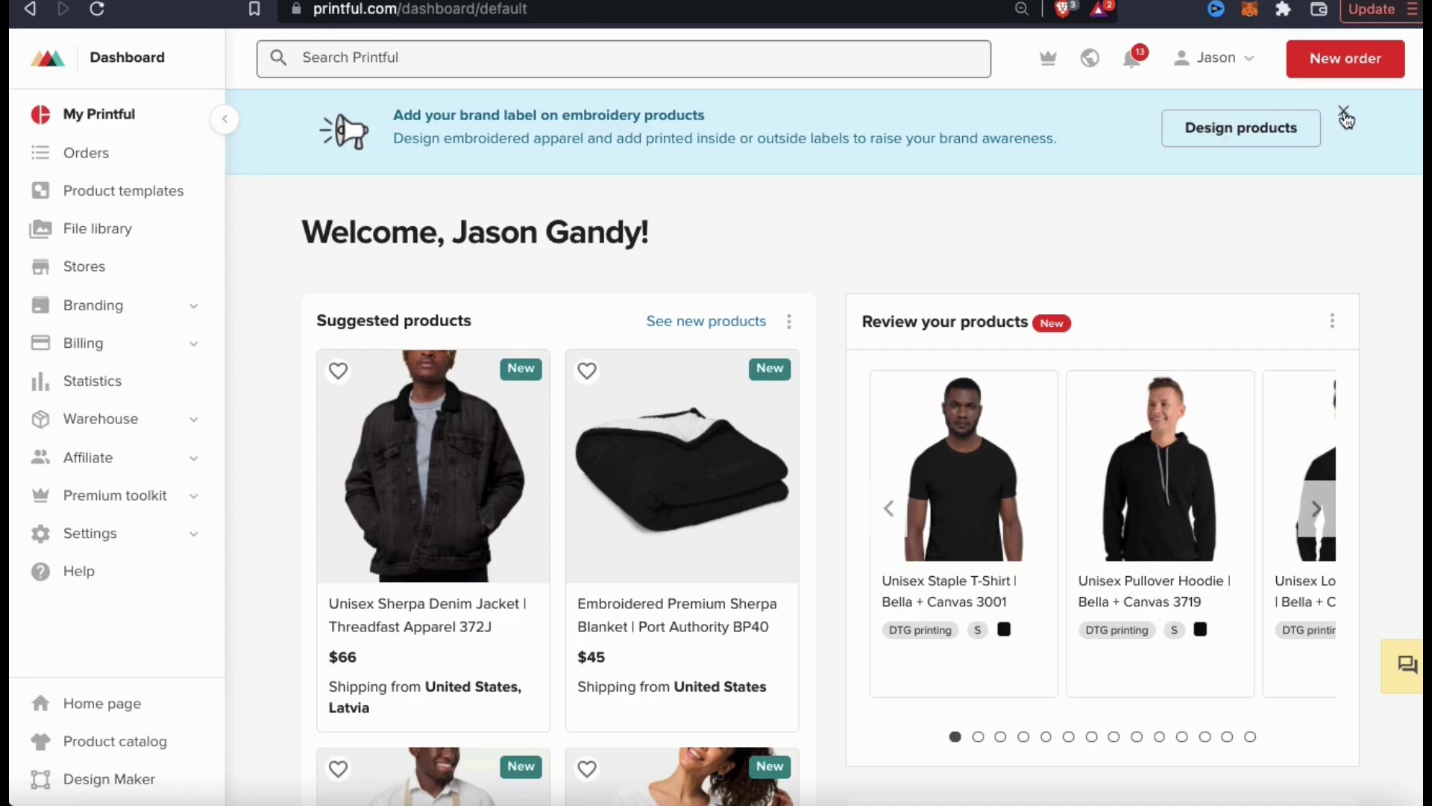
click(1344, 115)
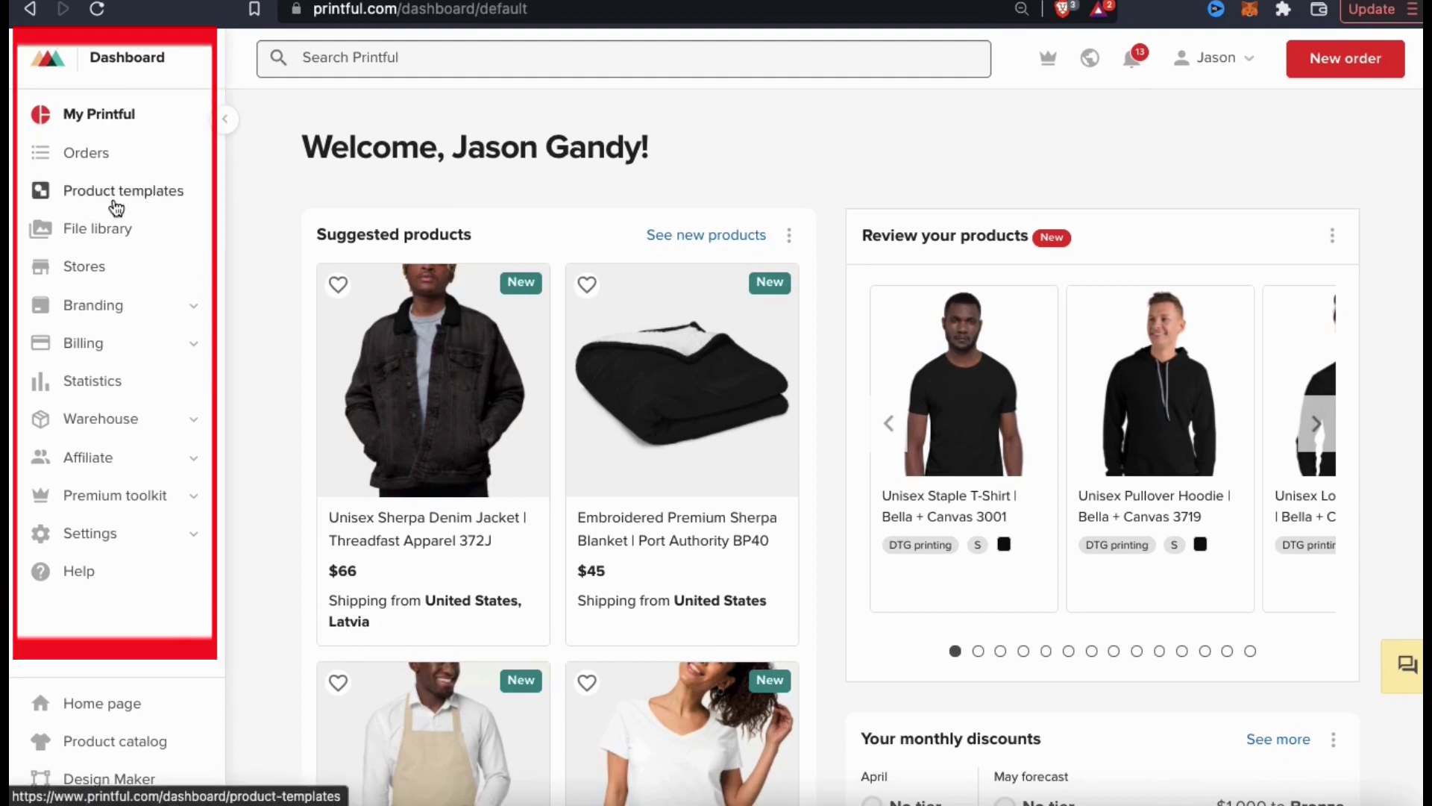
- From the Product templates page, start a new template with Create more product templates
click(116, 207)
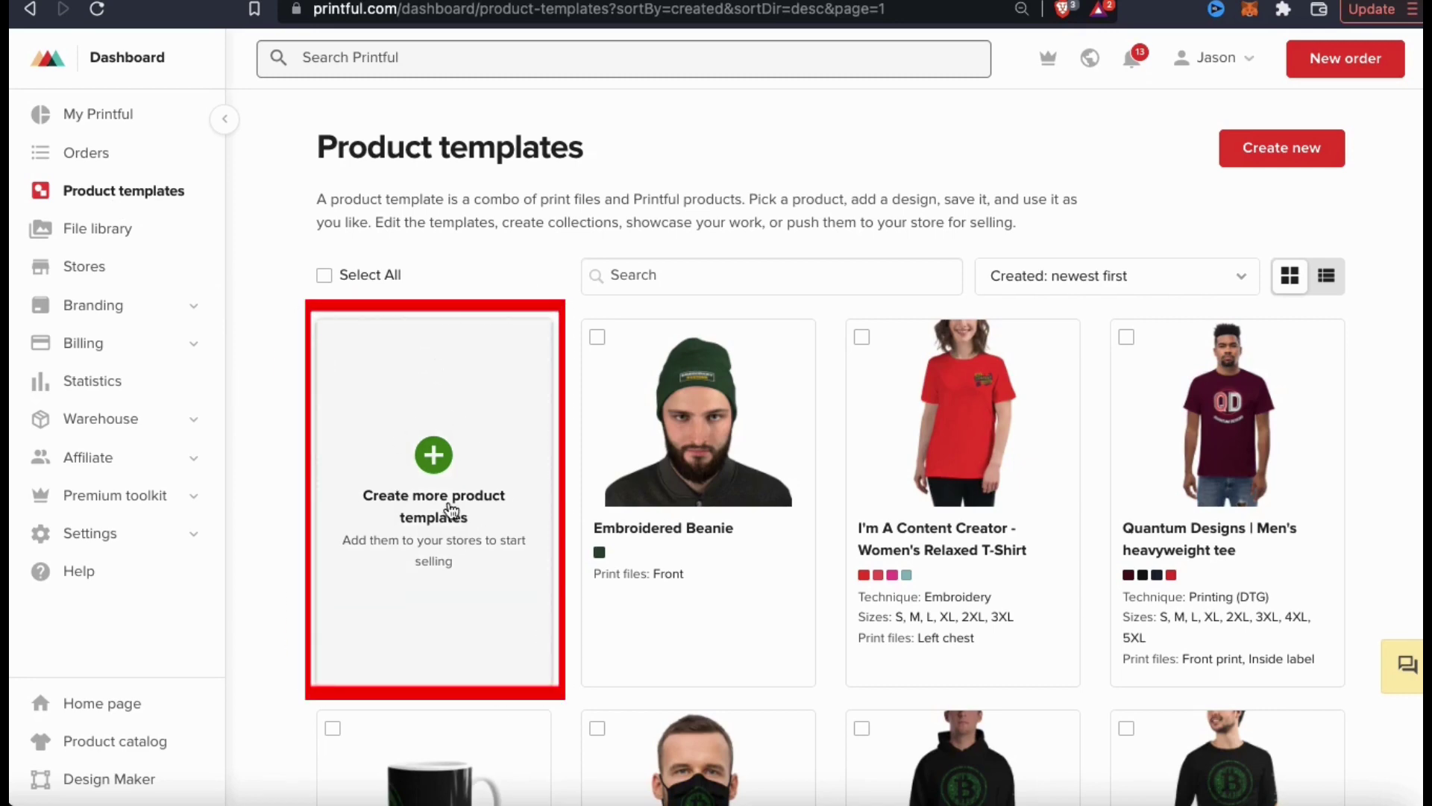
click(450, 510)
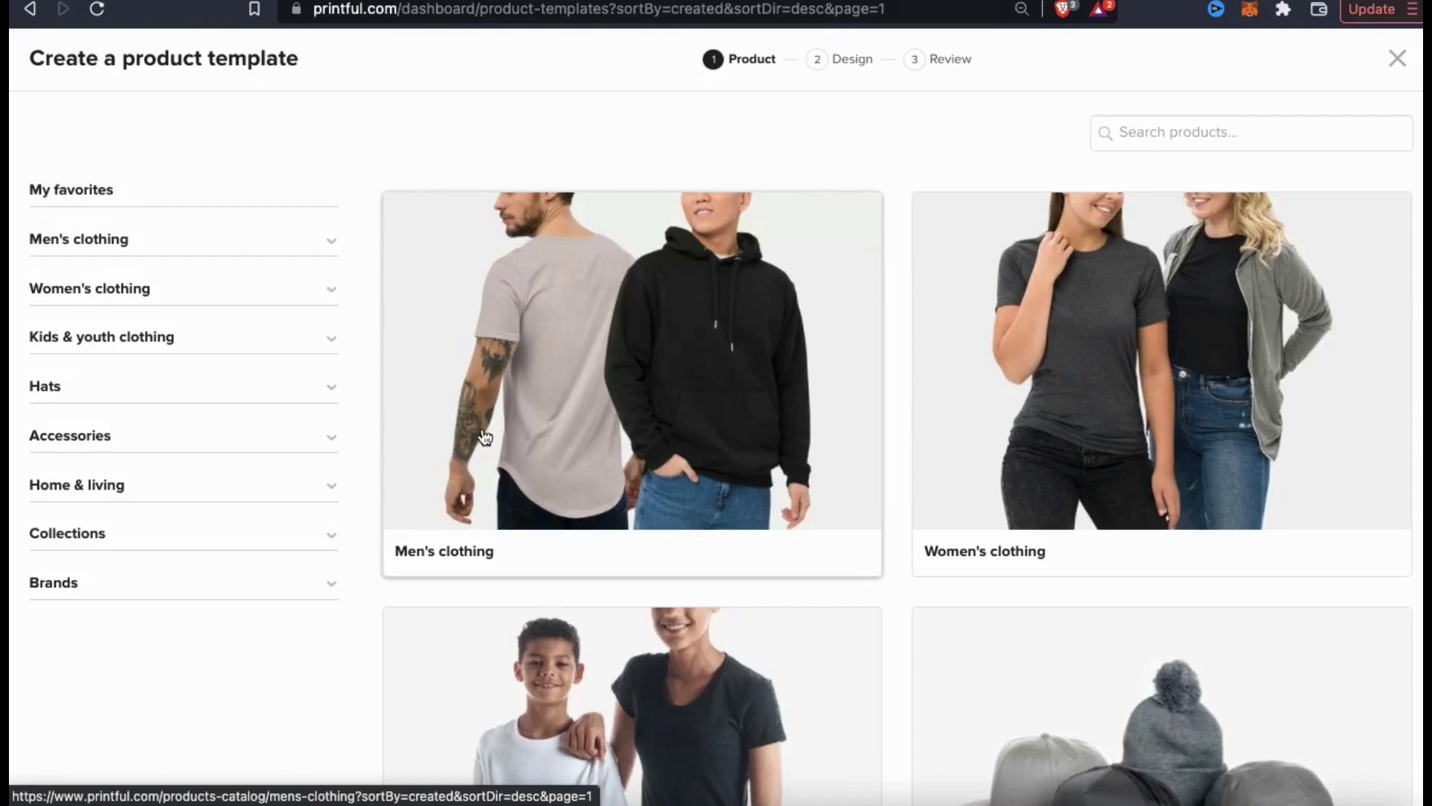
- Open Men's clothing and show the Long sleeve shirts category
click(589, 384)
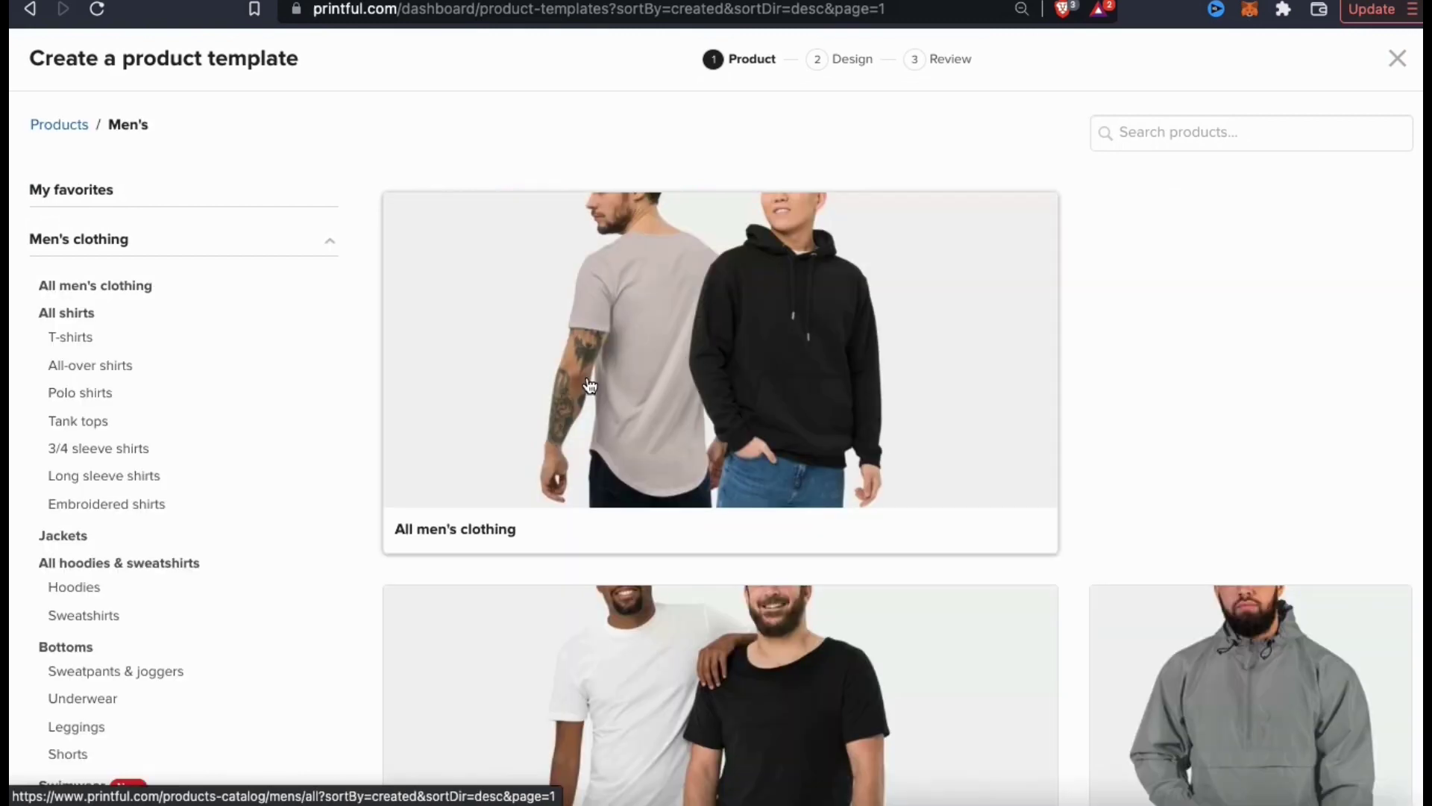
scroll(589, 385, down, 4)
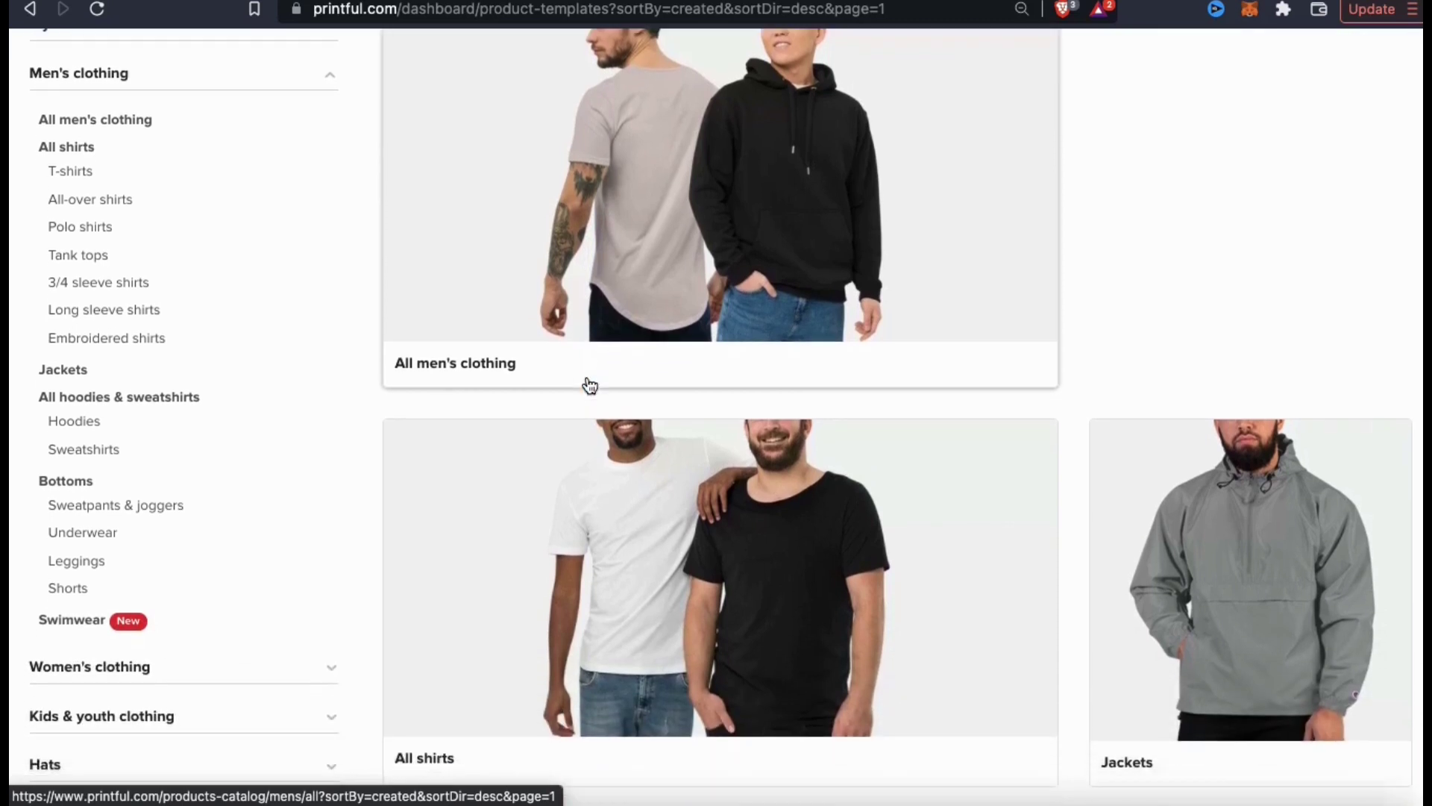
scroll(589, 384, down, 6)
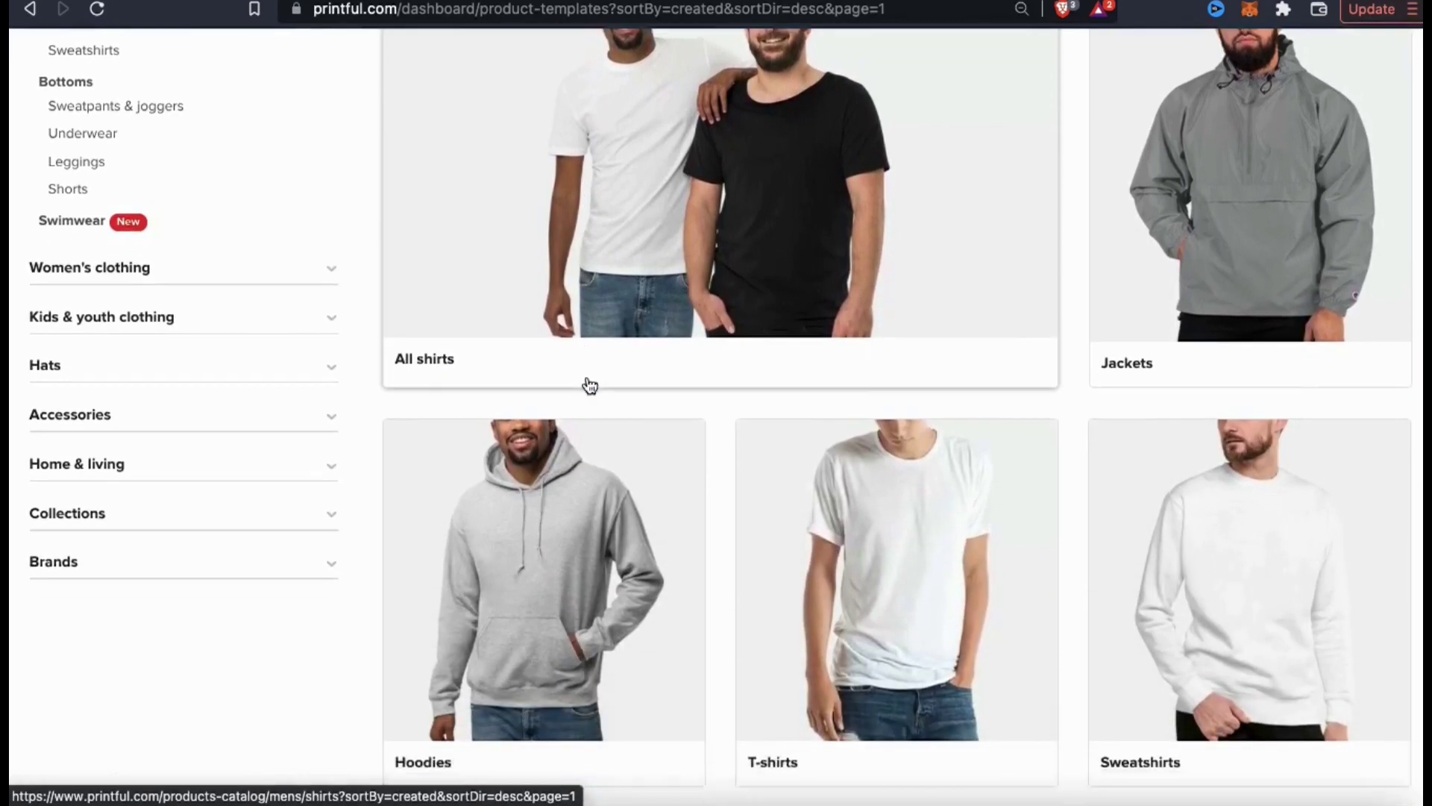
scroll(589, 385, down, 1)
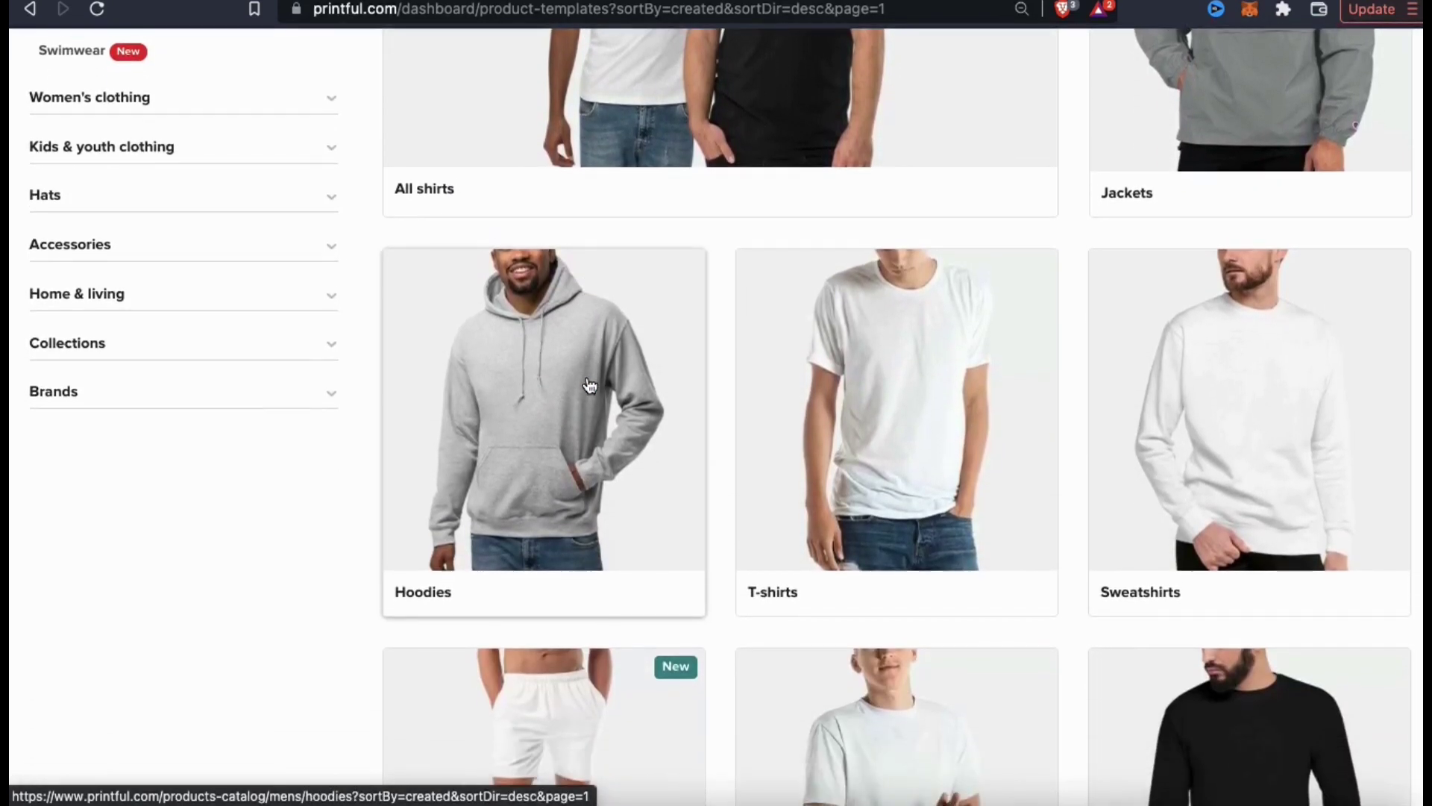
scroll(590, 384, down, 1)
scroll(590, 384, down, 1)
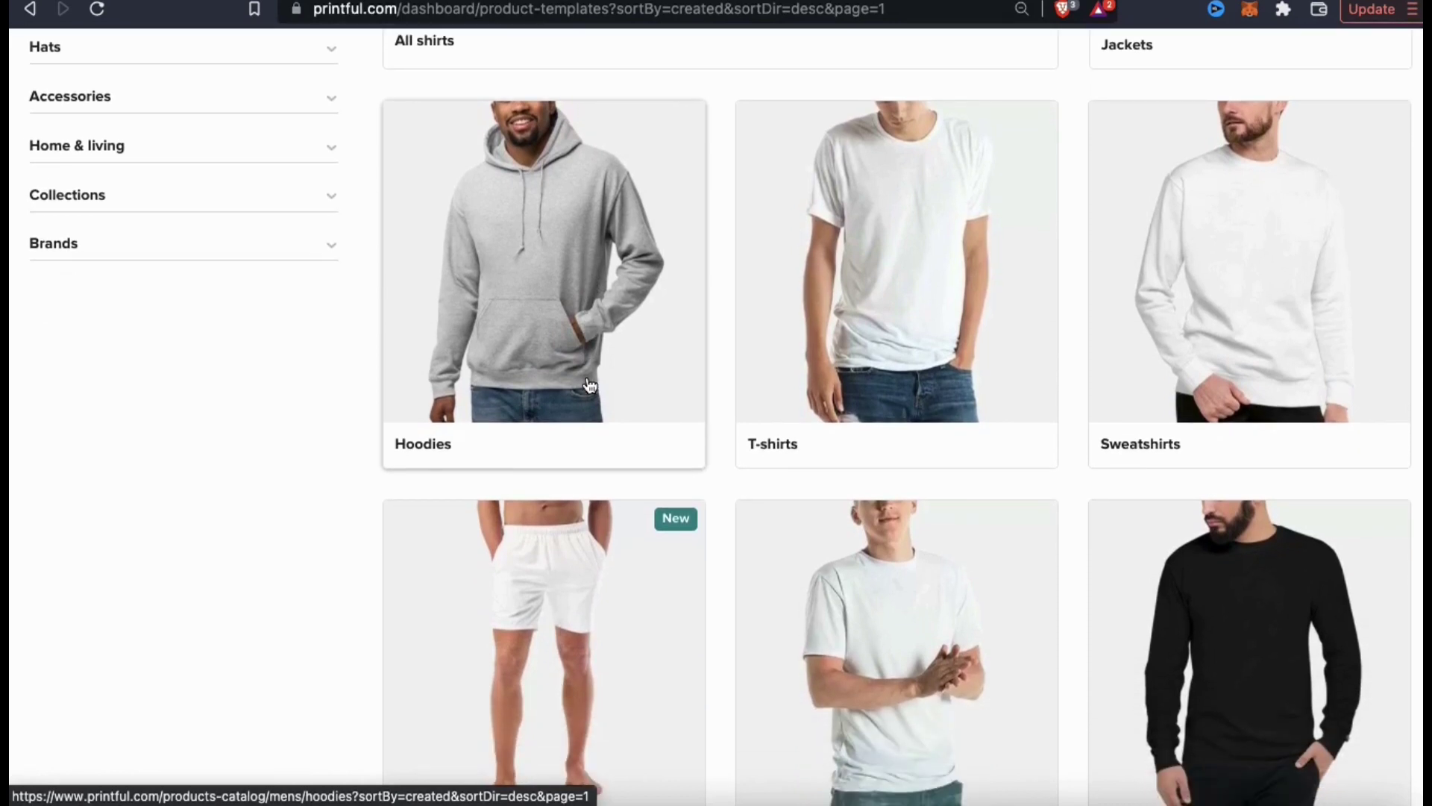
scroll(590, 384, down, 2)
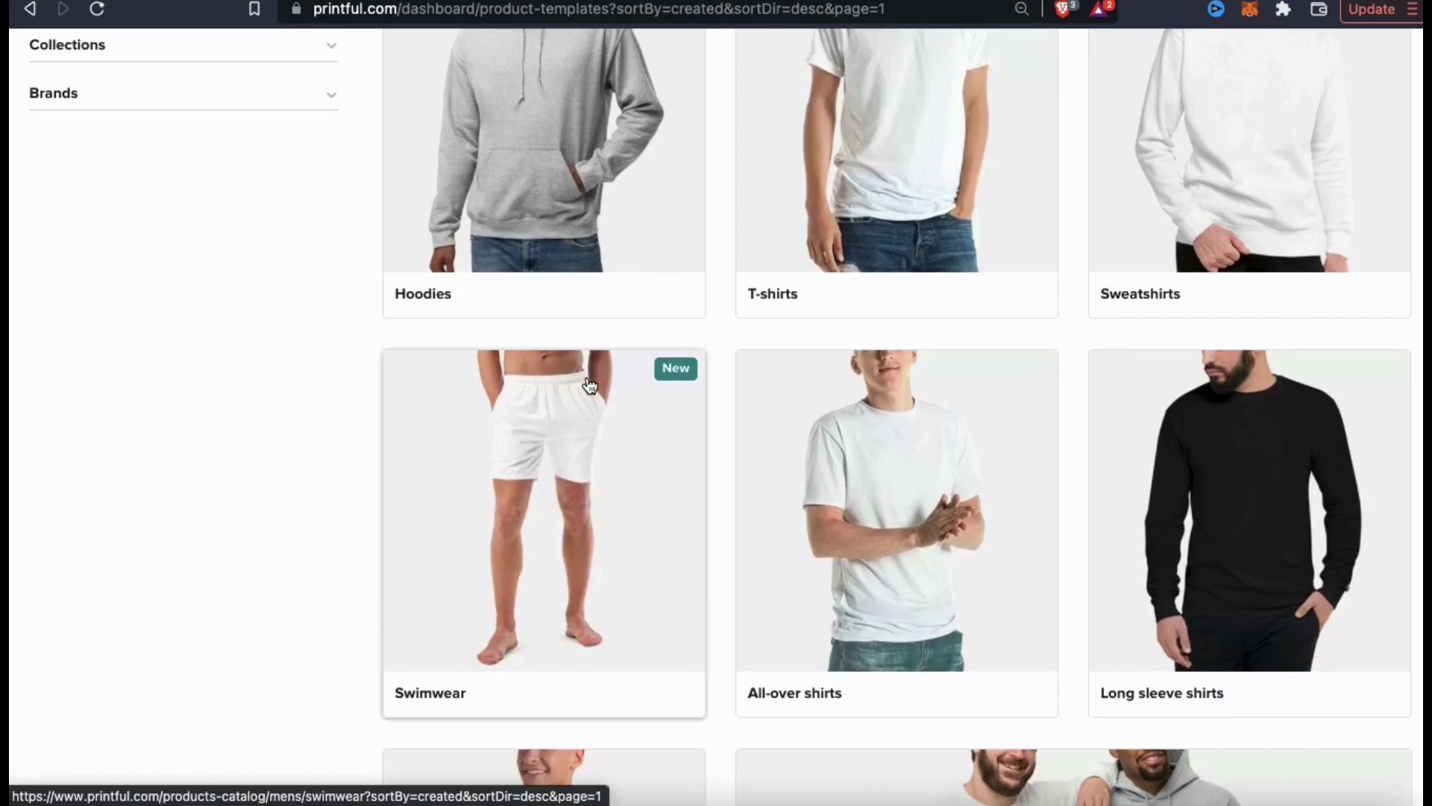
scroll(589, 384, down, 3)
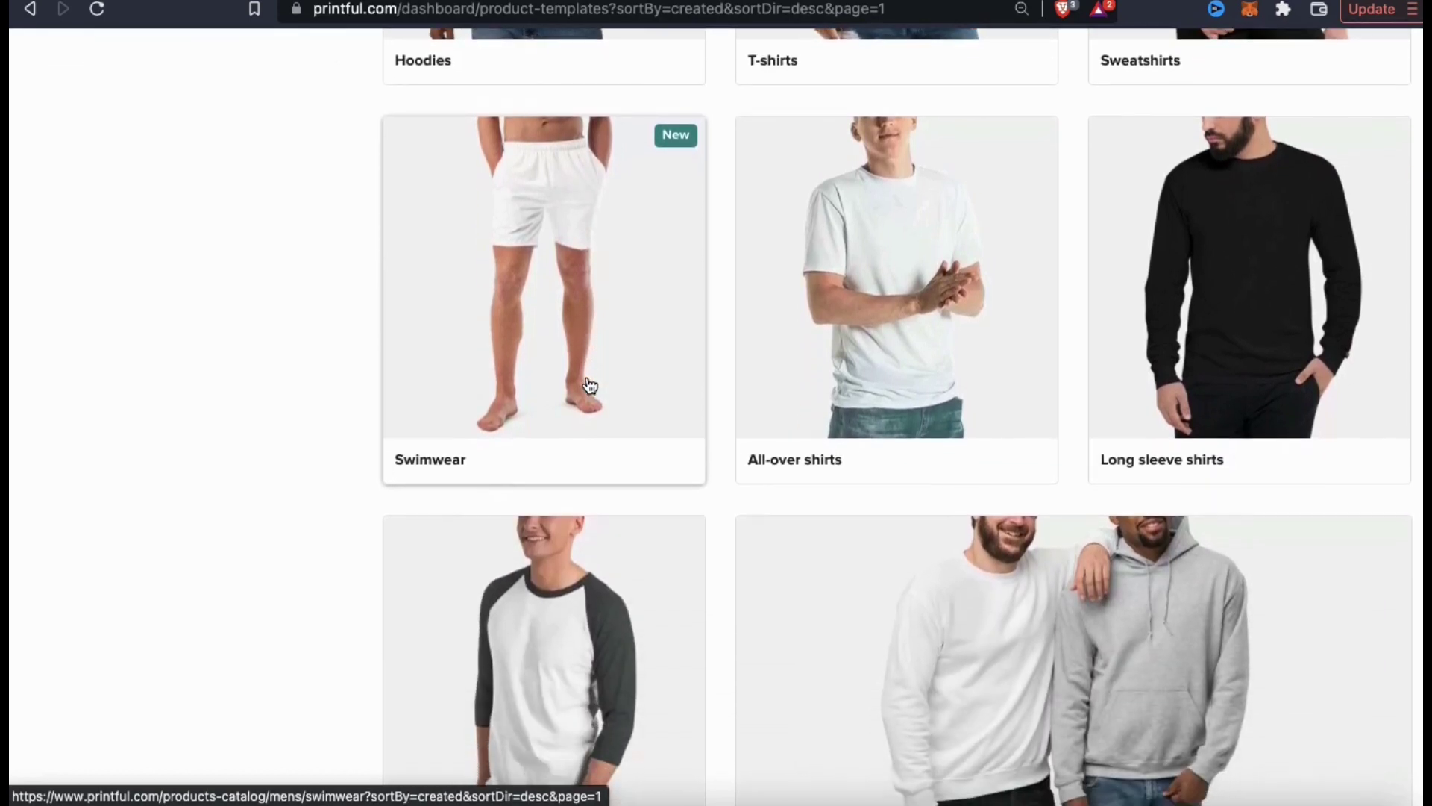
click(1224, 278)
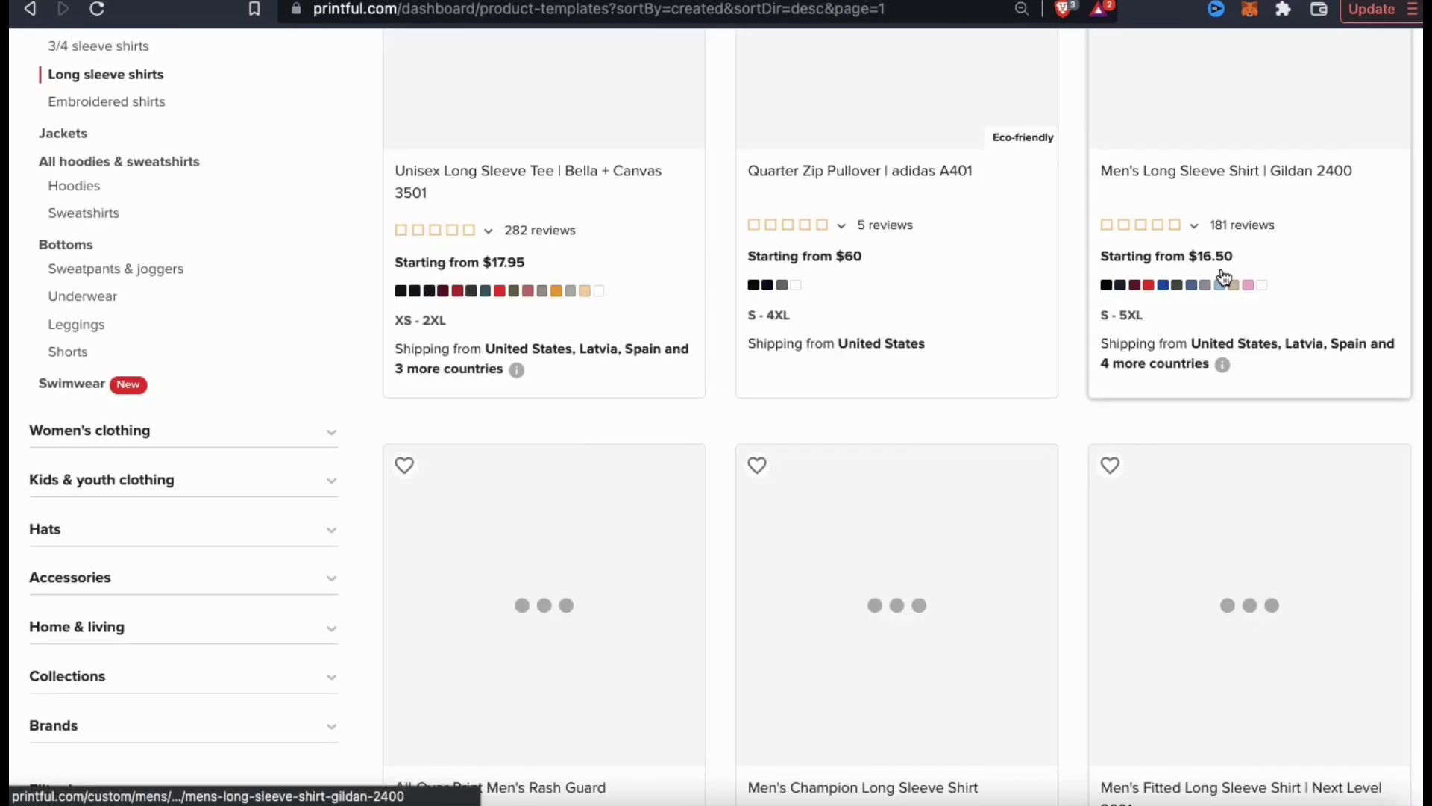
- Pick the Unisex Long Sleeve Tee | Bella + Canvas 3501 for the template
scroll(1224, 277, up, 6)
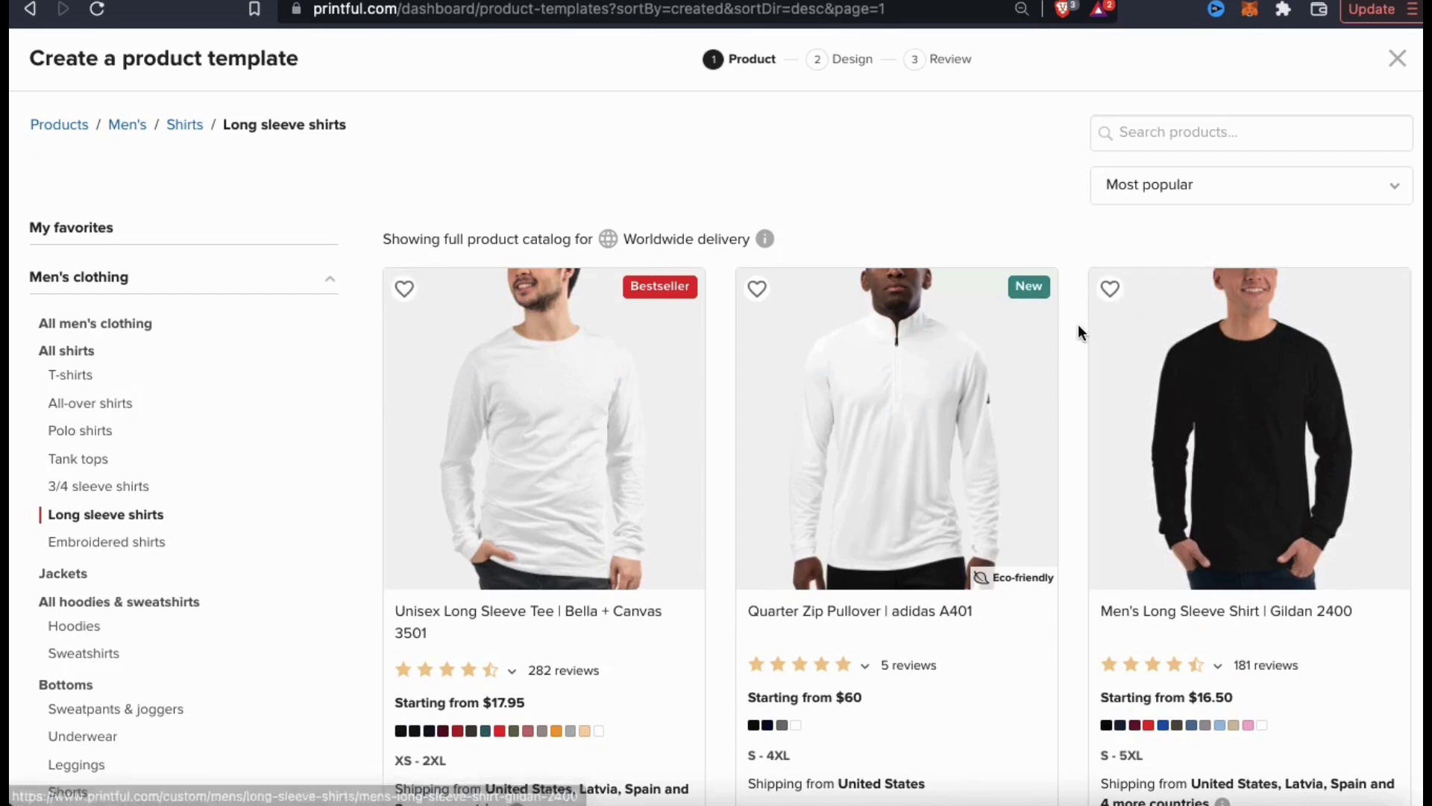
scroll(1079, 328, down, 1)
scroll(1078, 326, down, 6)
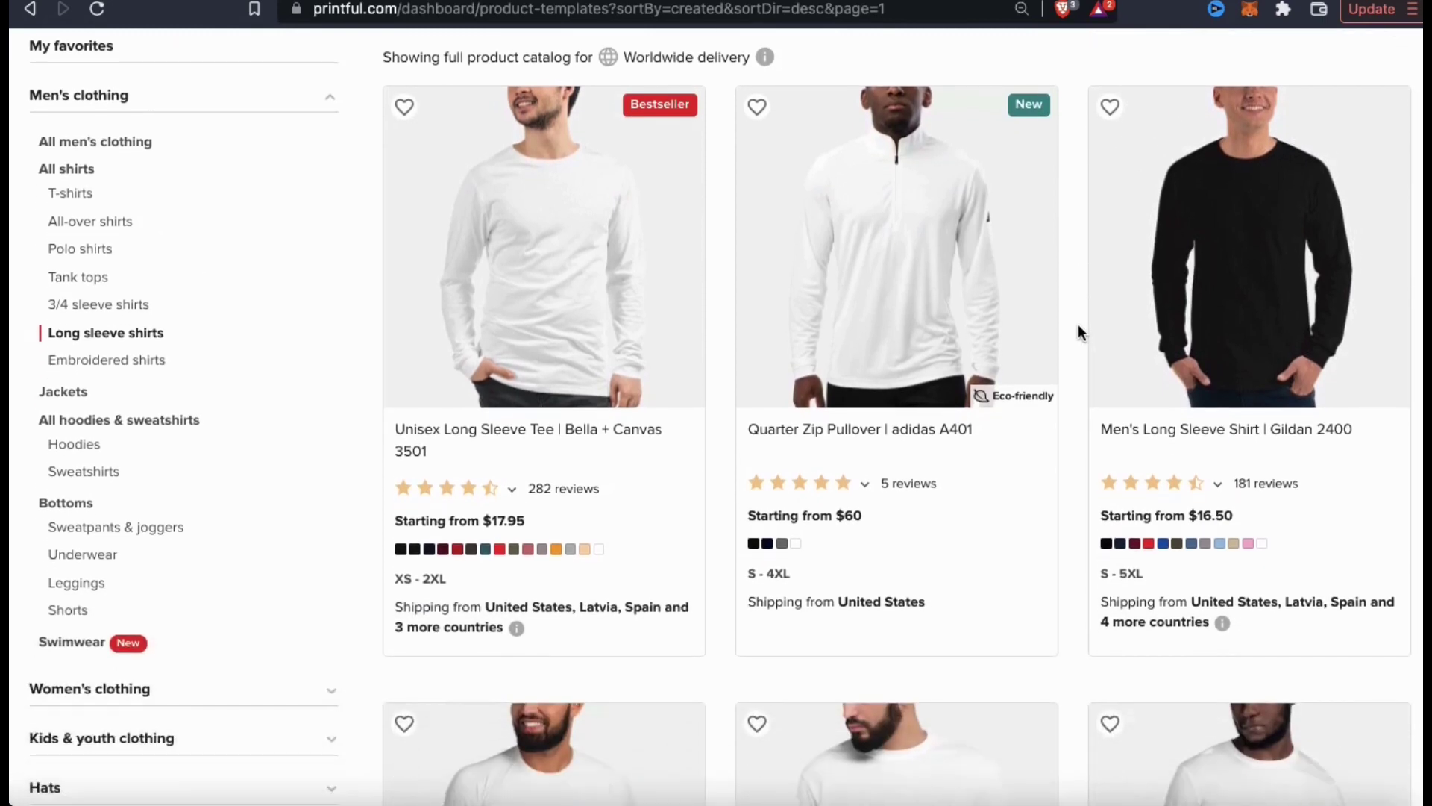
scroll(1077, 324, down, 7)
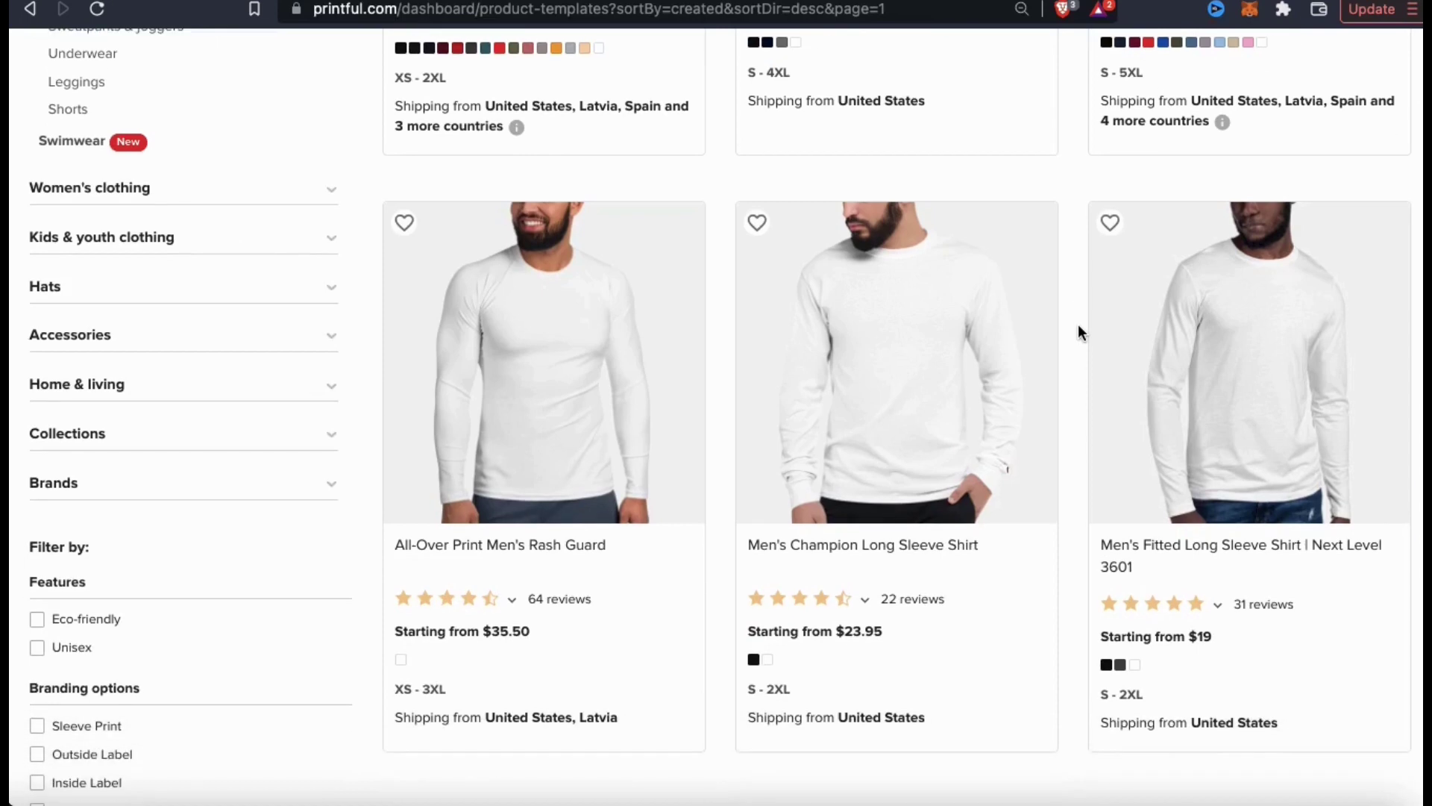
scroll(1077, 328, up, 9)
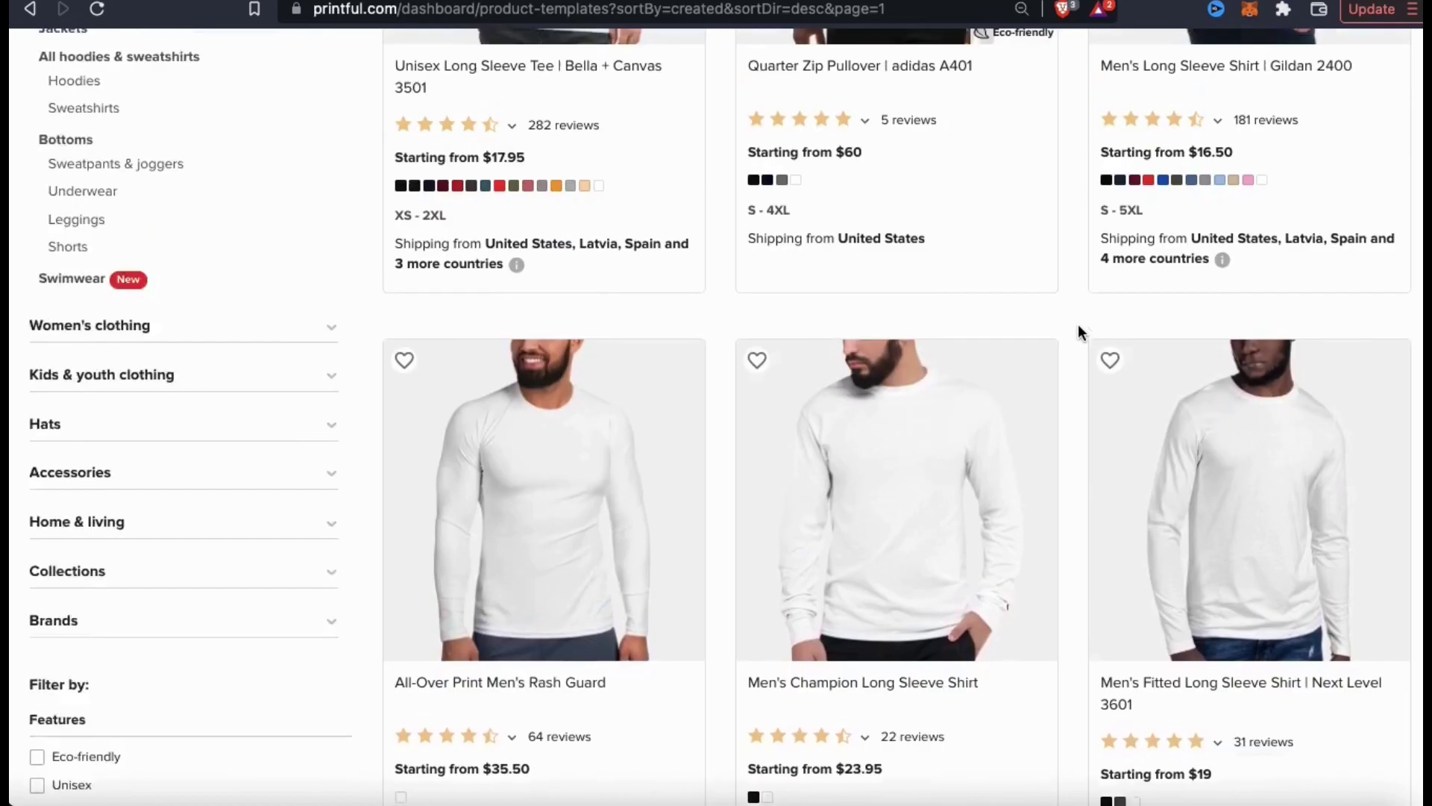
scroll(1077, 324, up, 3)
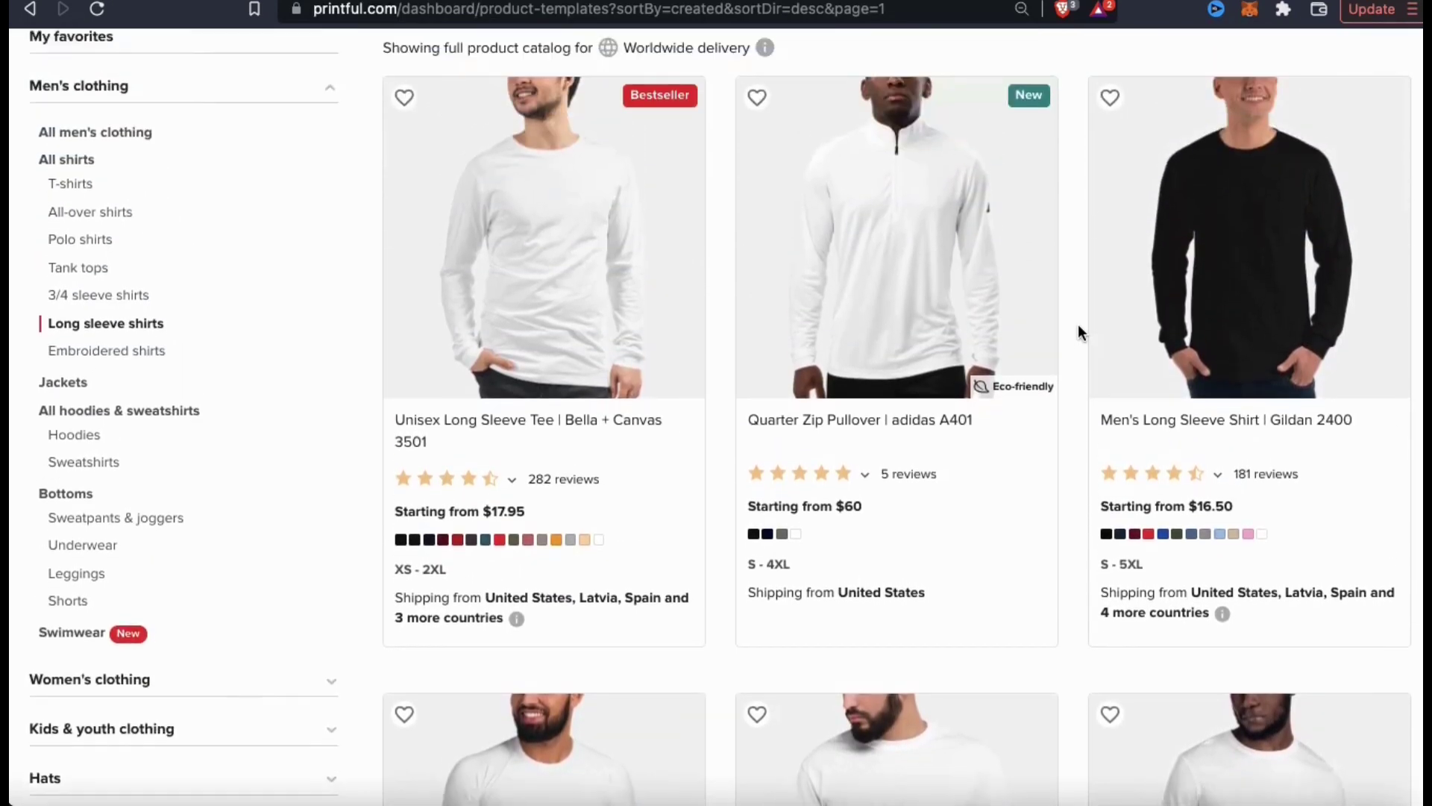
scroll(1077, 324, down, 1)
scroll(1078, 333, down, 2)
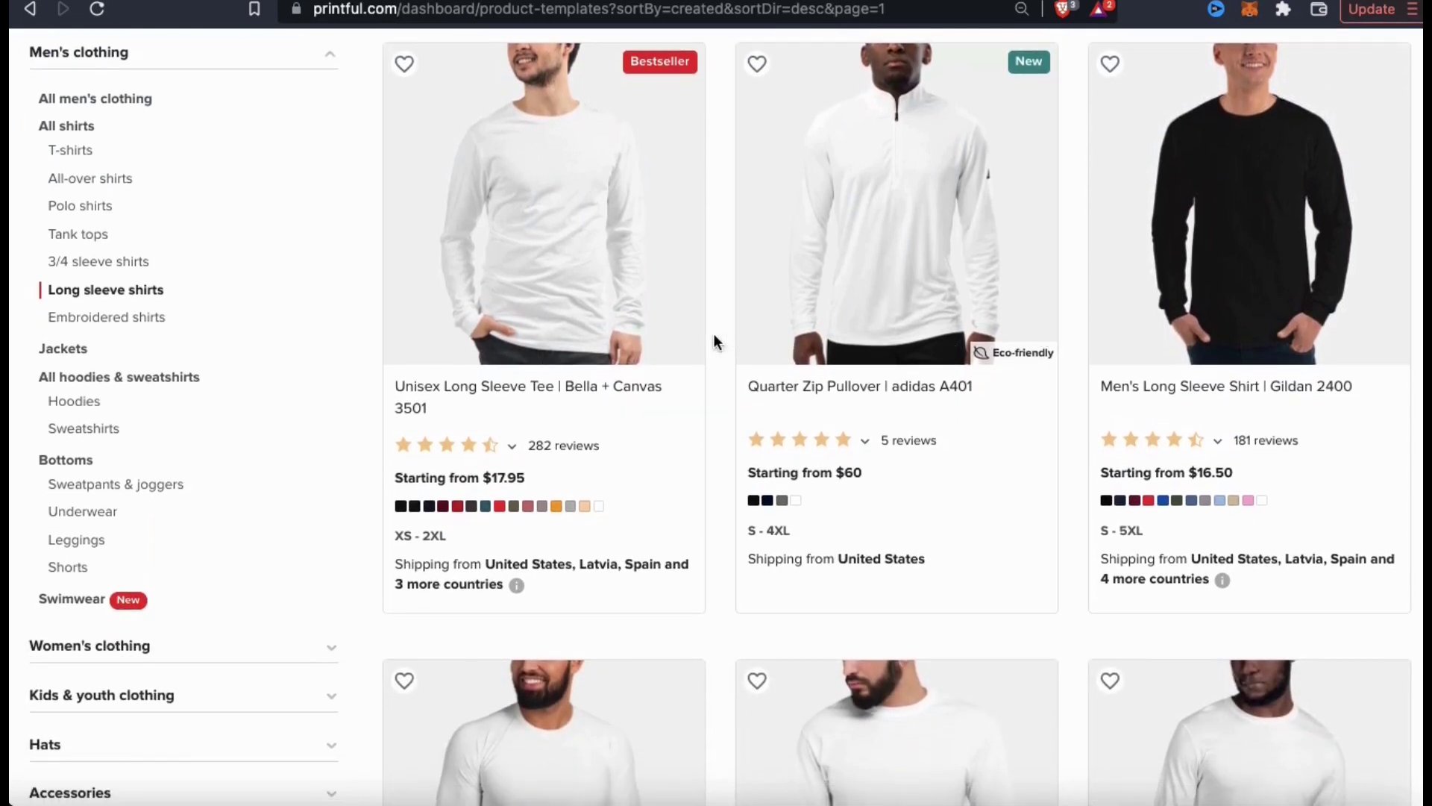
click(579, 312)
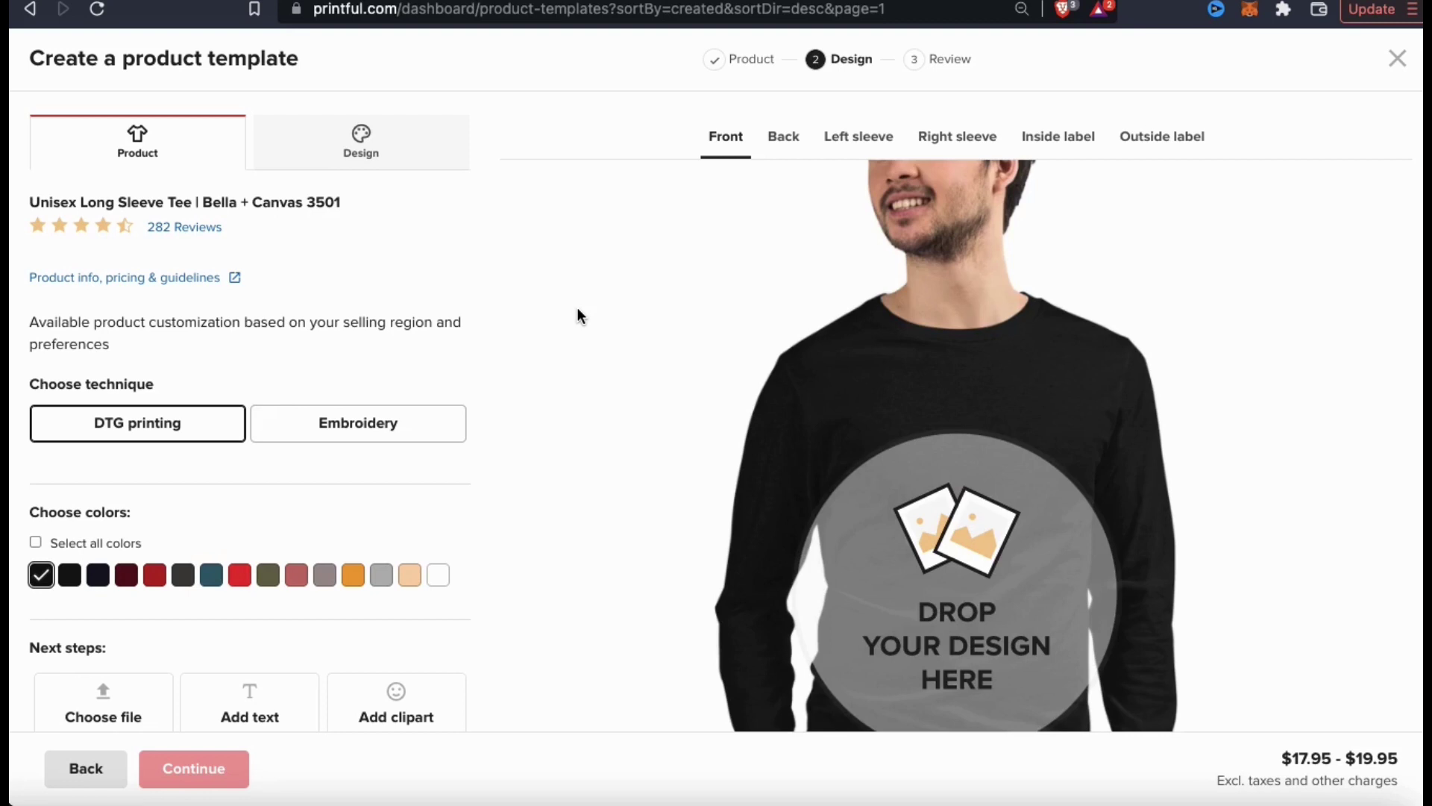
- Check the White, Athletic Heather and Heather Mauve color swatches for the tee
scroll(578, 310, down, 2)
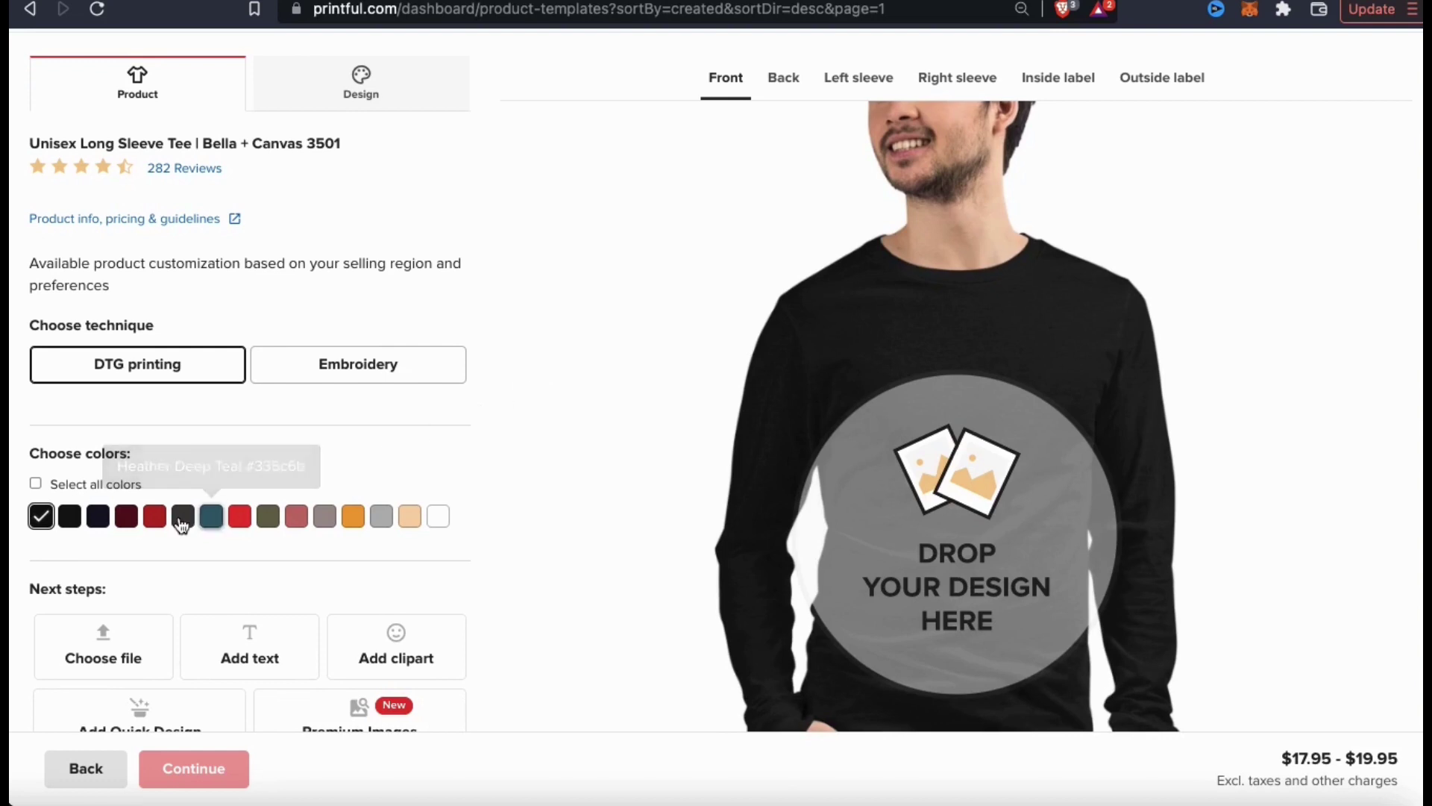
click(437, 525)
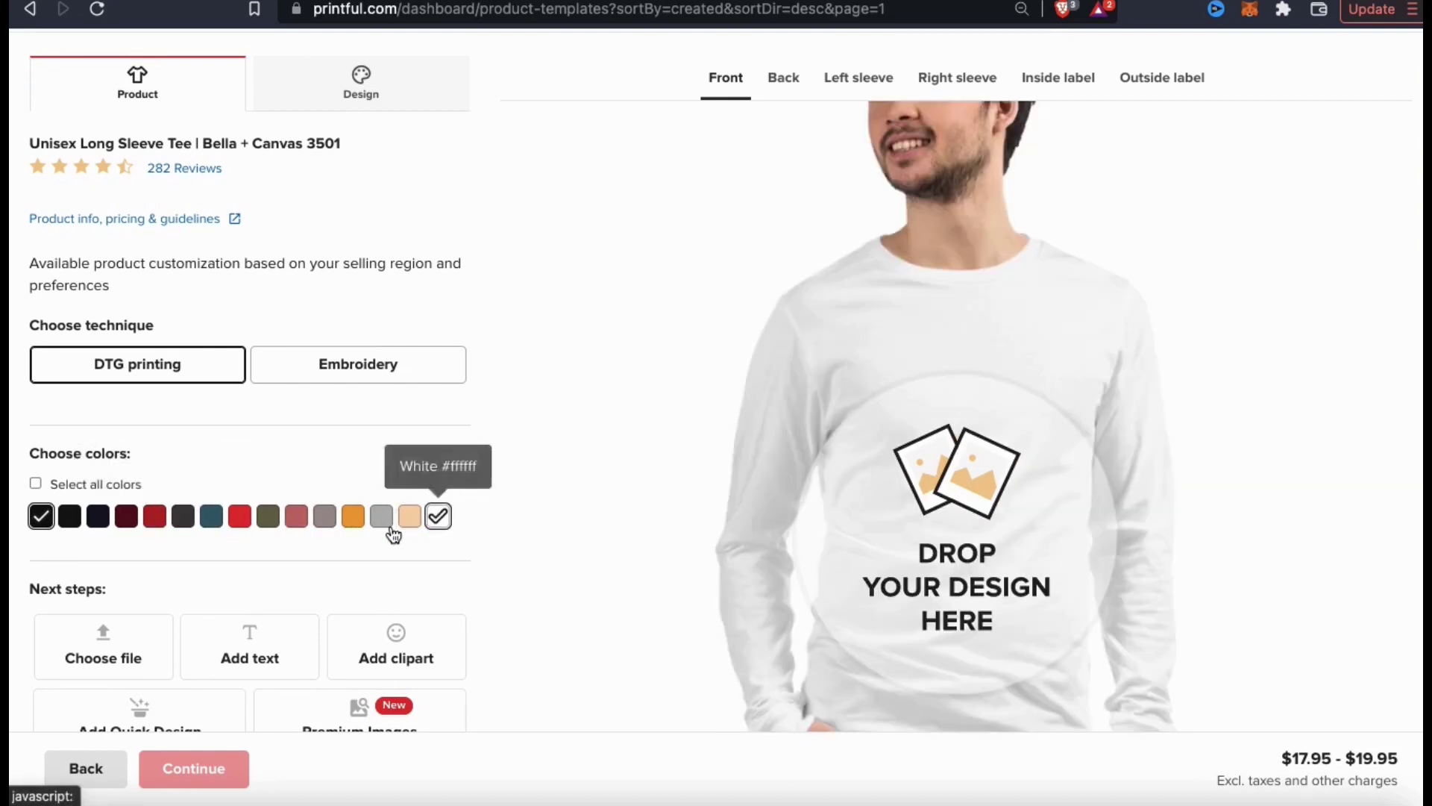
click(387, 522)
click(293, 520)
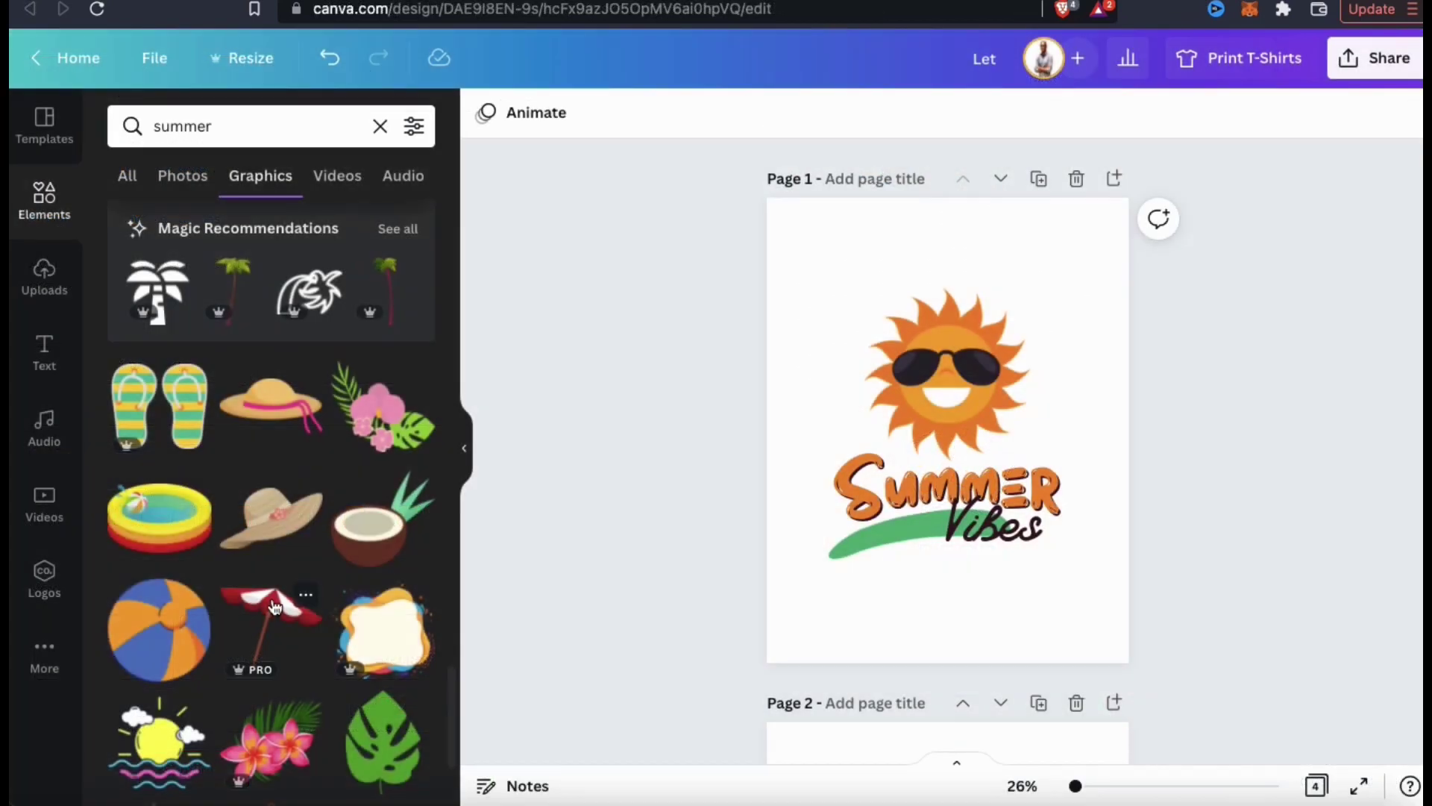
- Add the red umbrella graphic, shrink and mirror it, and send it back one layer
click(270, 625)
drag(944, 414, 1016, 412)
drag(1094, 375, 900, 442)
click(659, 114)
click(725, 167)
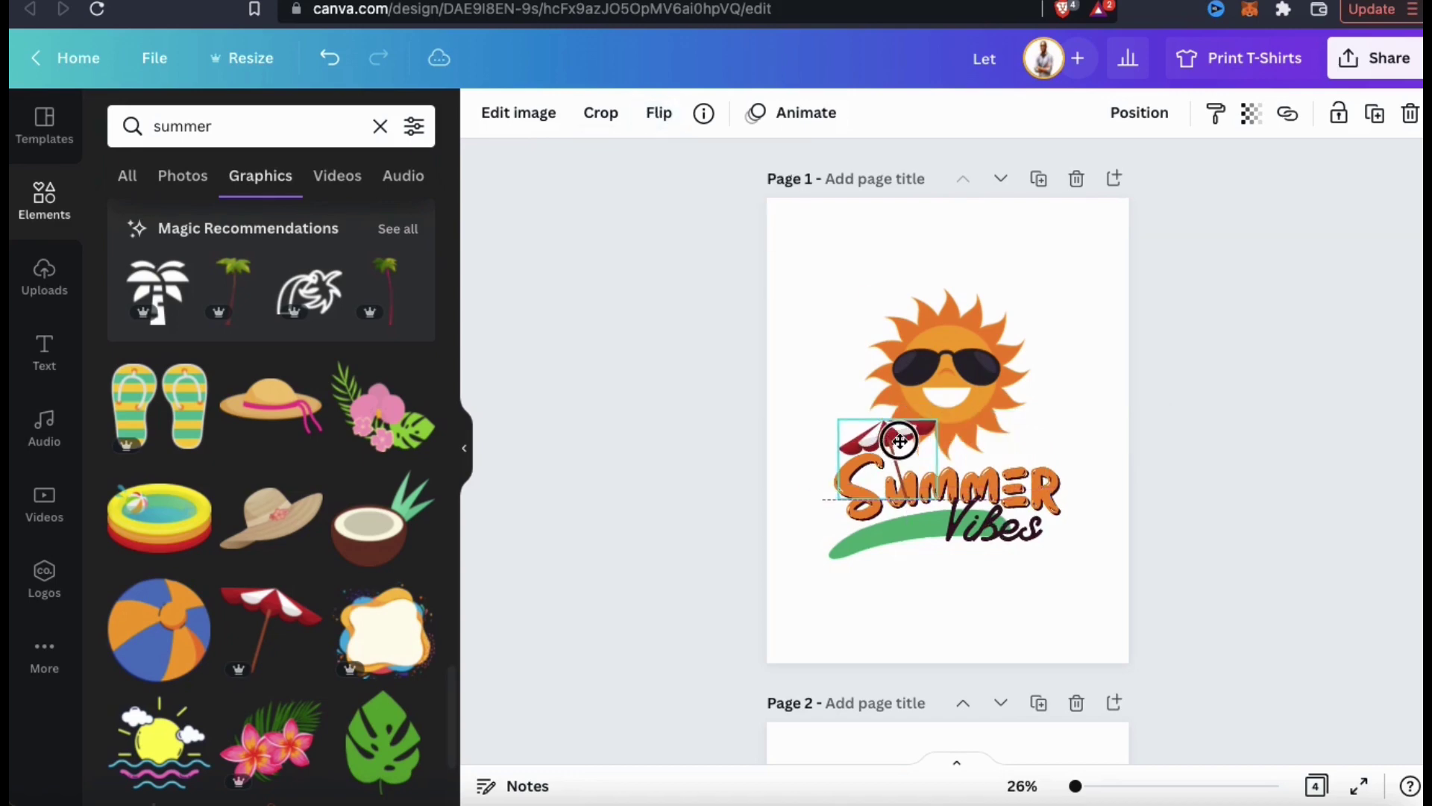
click(1139, 113)
click(1082, 185)
- Select the sun graphic and review its layering options
click(970, 439)
click(1223, 113)
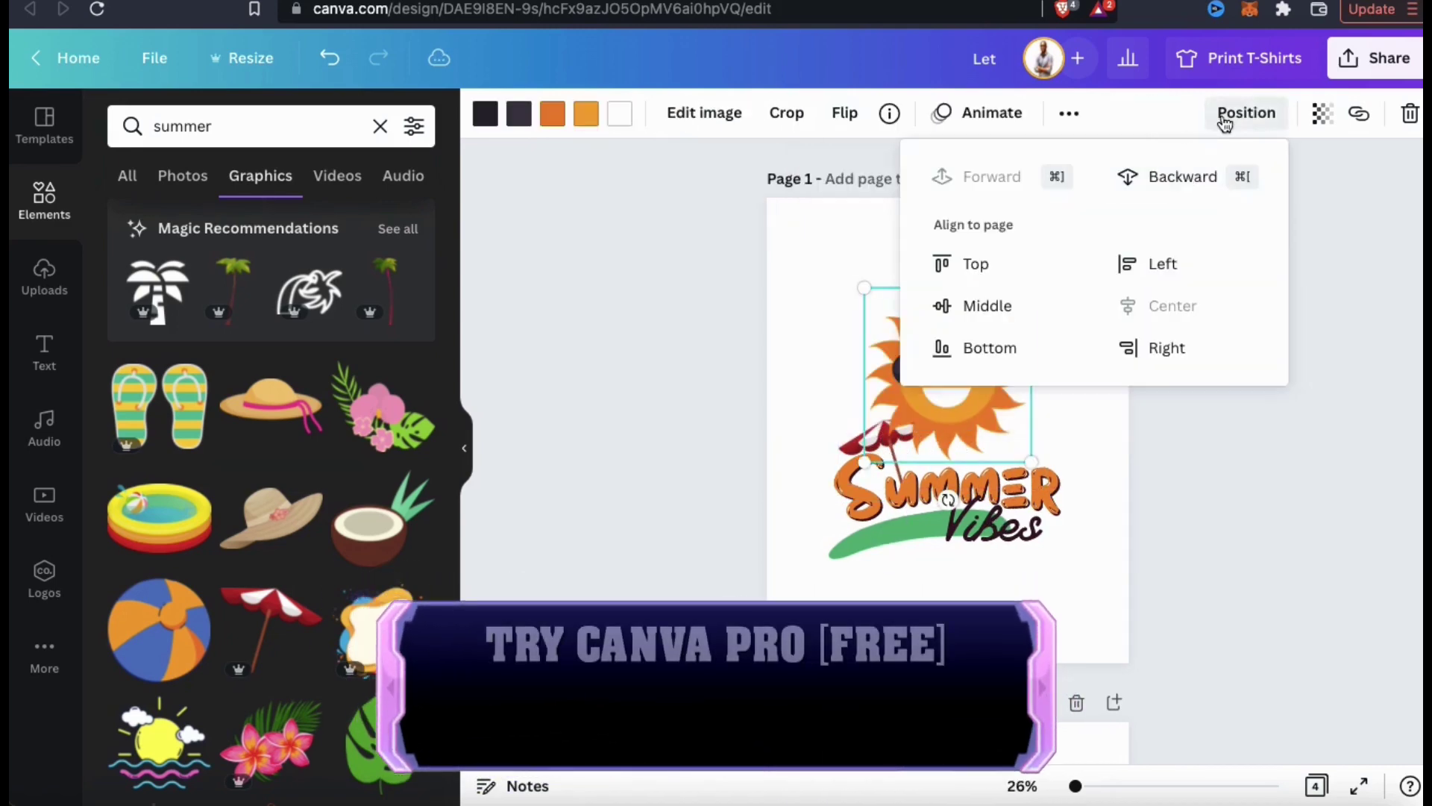
click(1157, 390)
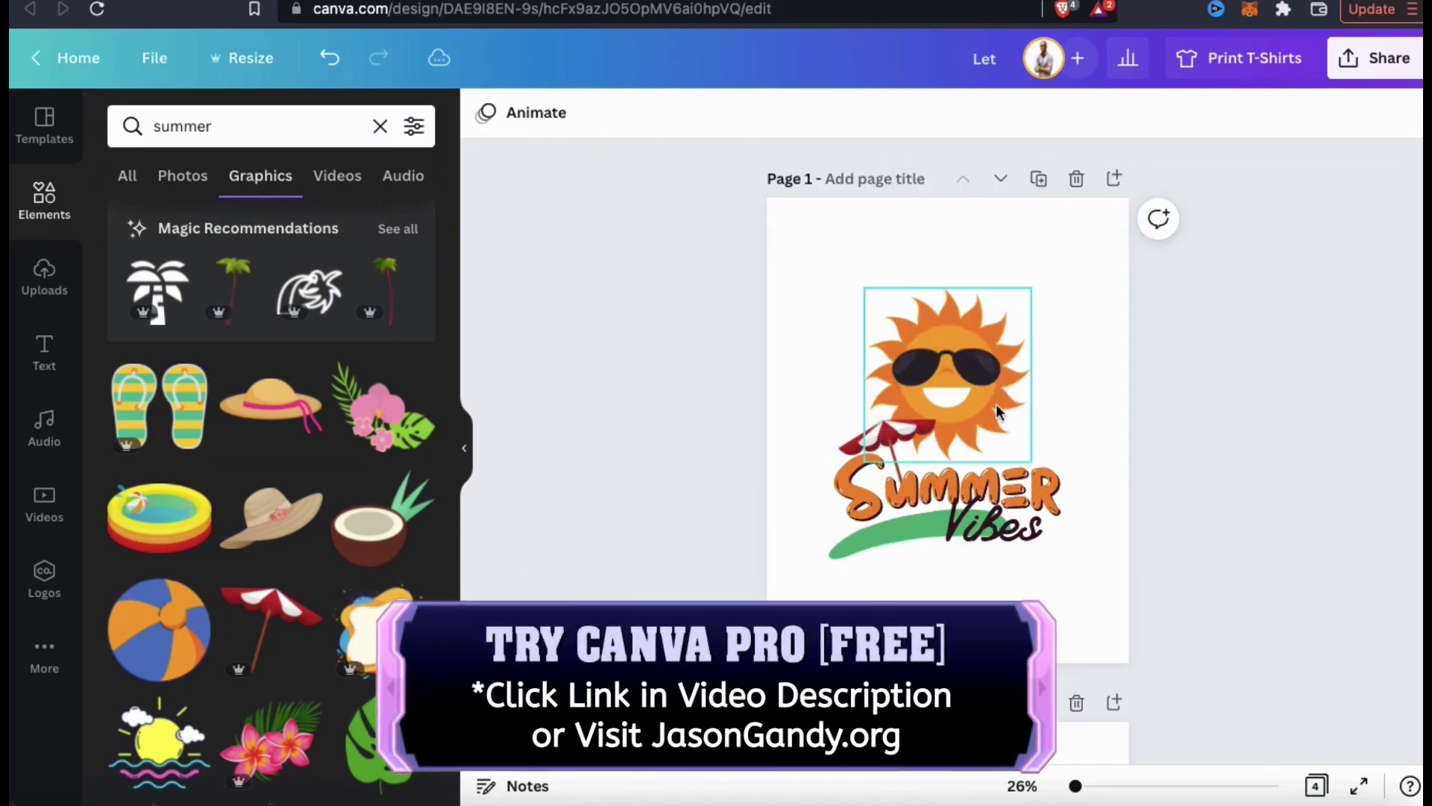
click(964, 408)
click(1083, 406)
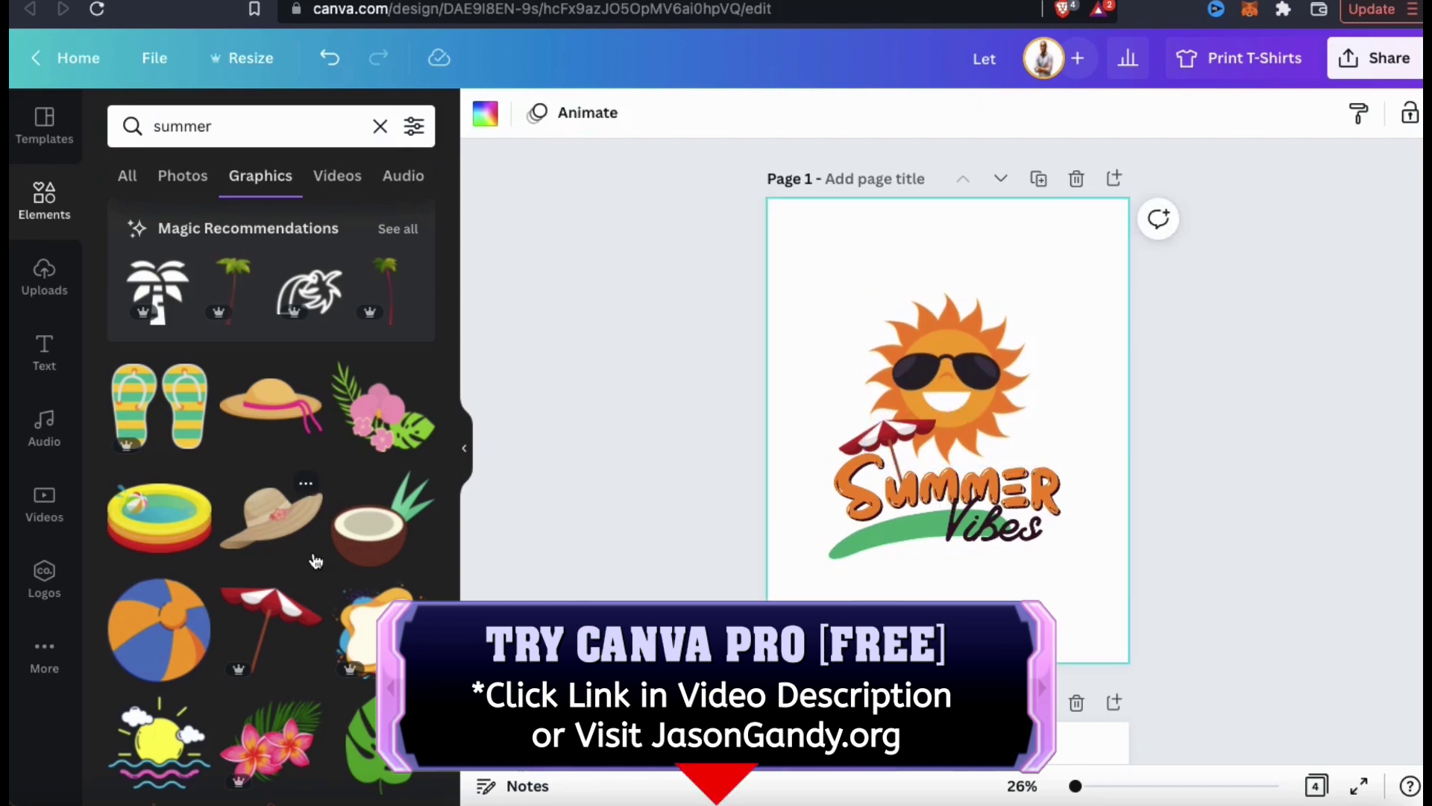
- Add the pink cloud graphic, resize it, and place it over the sun
scroll(316, 561, down, 10)
scroll(316, 561, down, 15)
scroll(316, 561, down, 6)
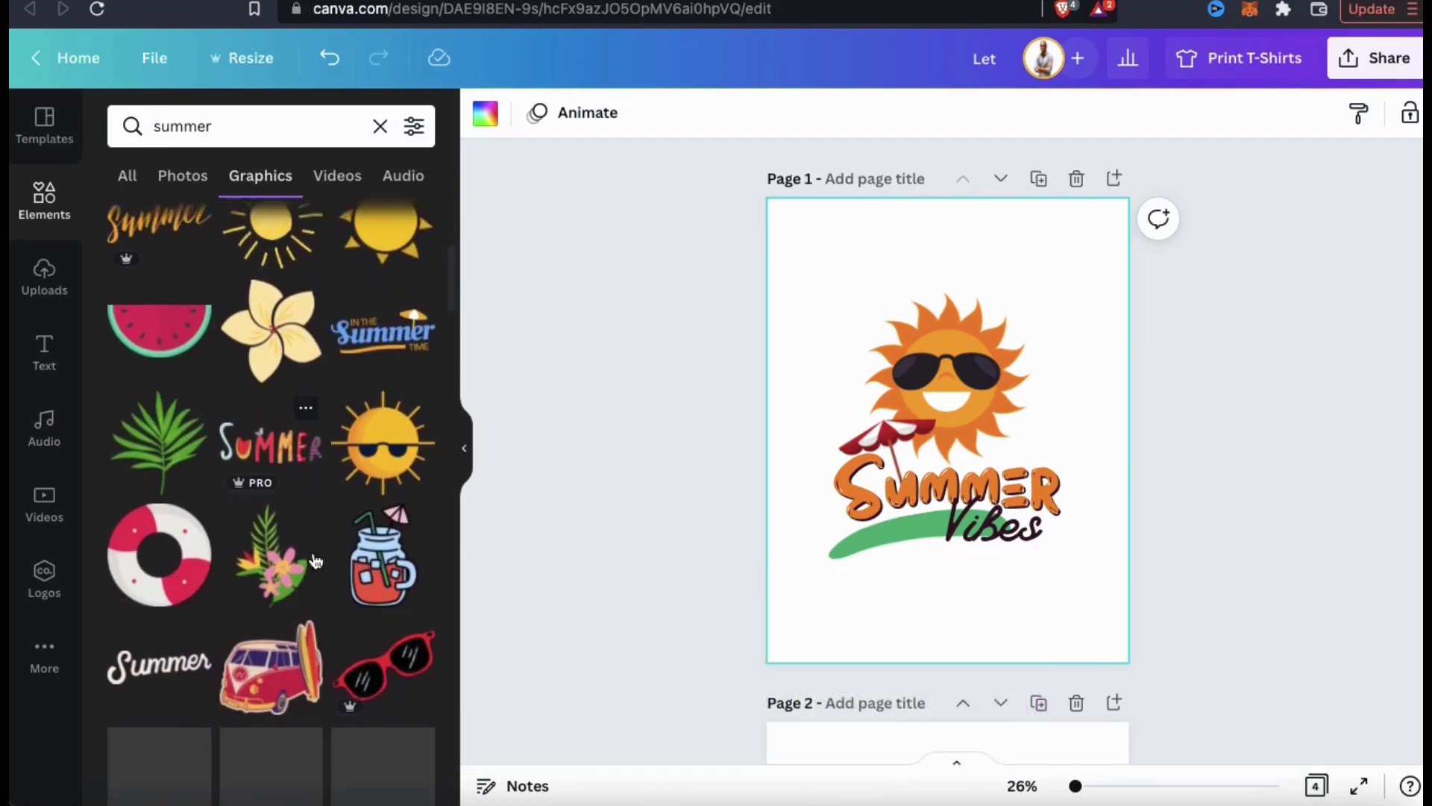
scroll(317, 561, down, 7)
scroll(324, 383, down, 3)
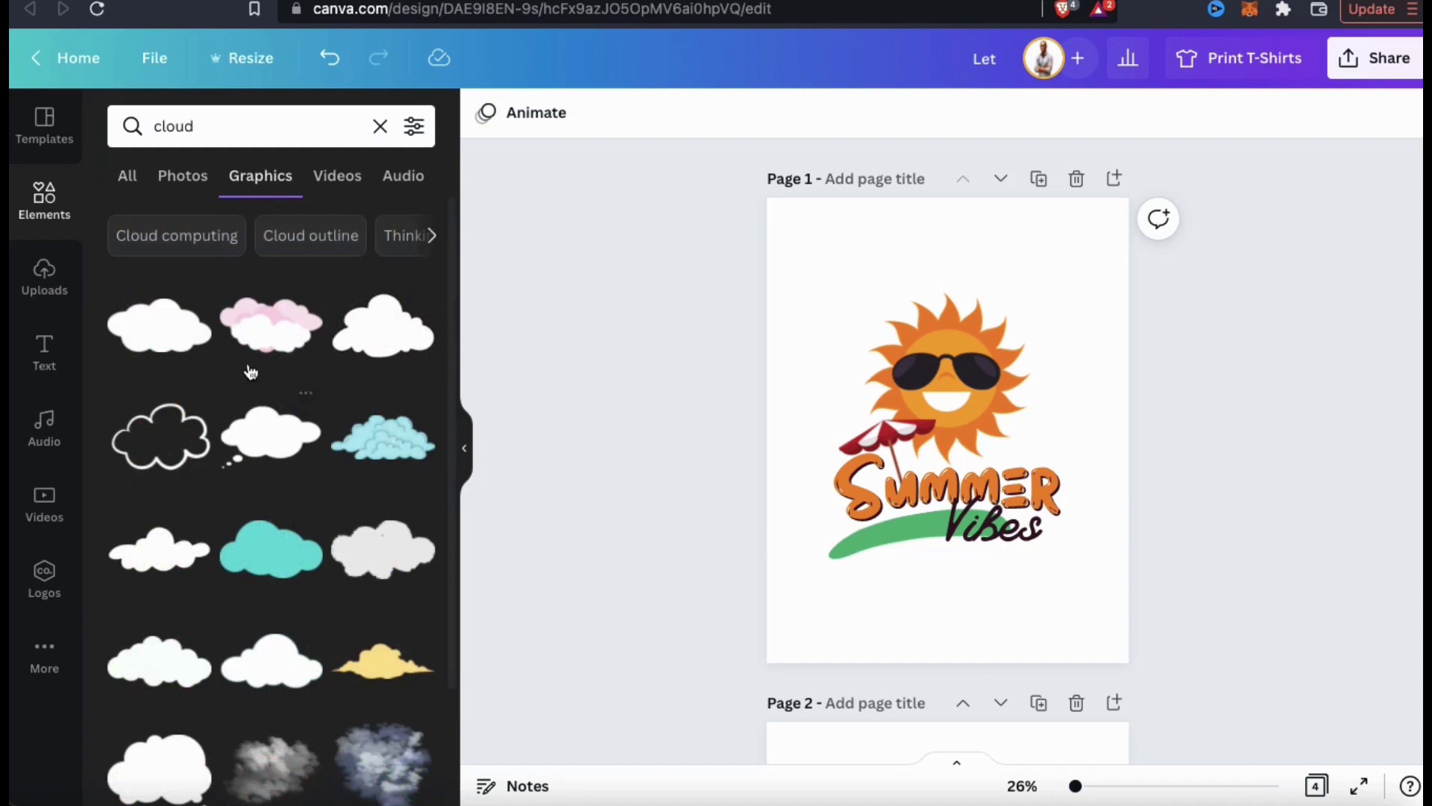
click(270, 335)
drag(839, 384, 993, 444)
click(1139, 113)
click(1212, 451)
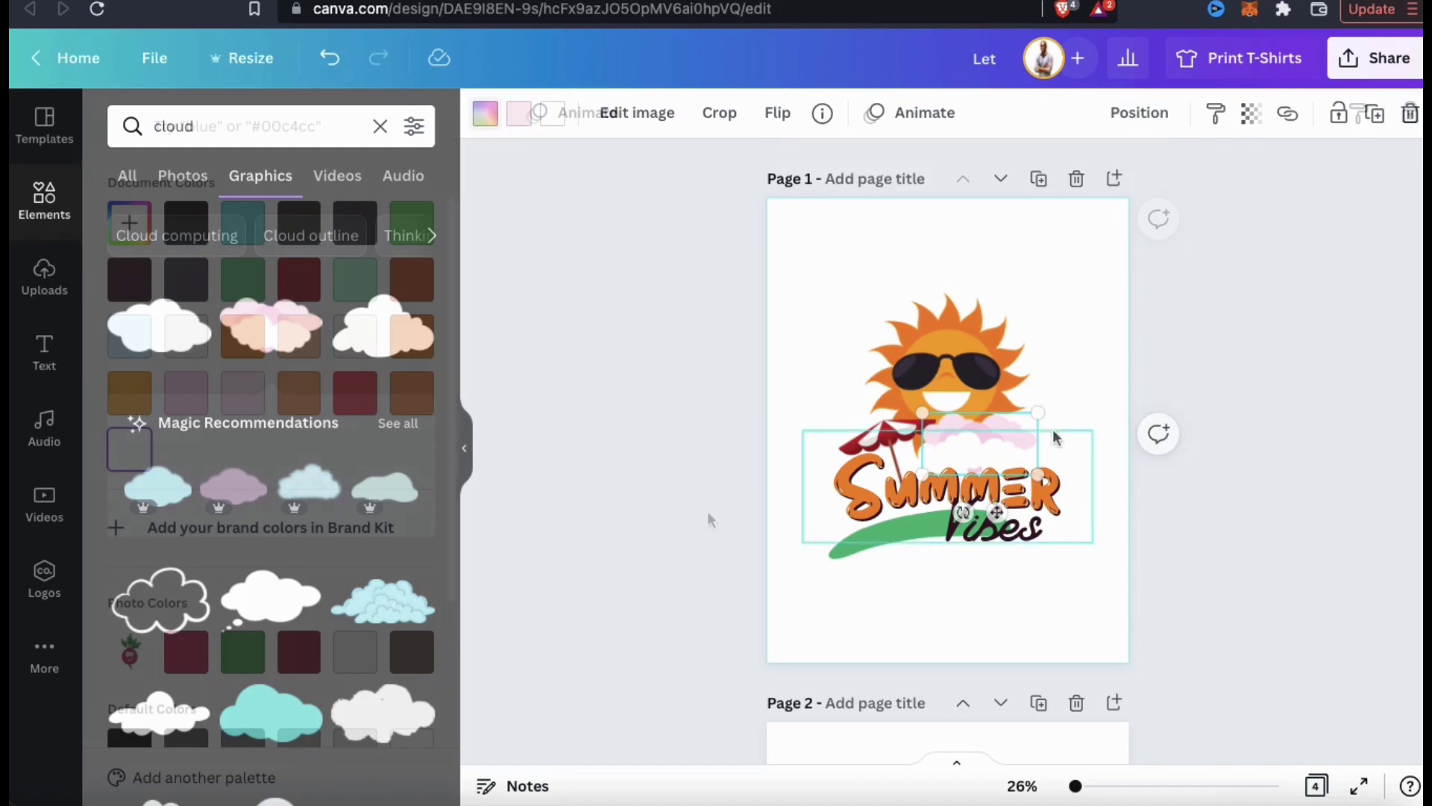
- Select all the artwork, enlarge it, and centre it on the page
drag(1165, 583, 836, 340)
drag(803, 292, 759, 252)
drag(930, 374, 952, 384)
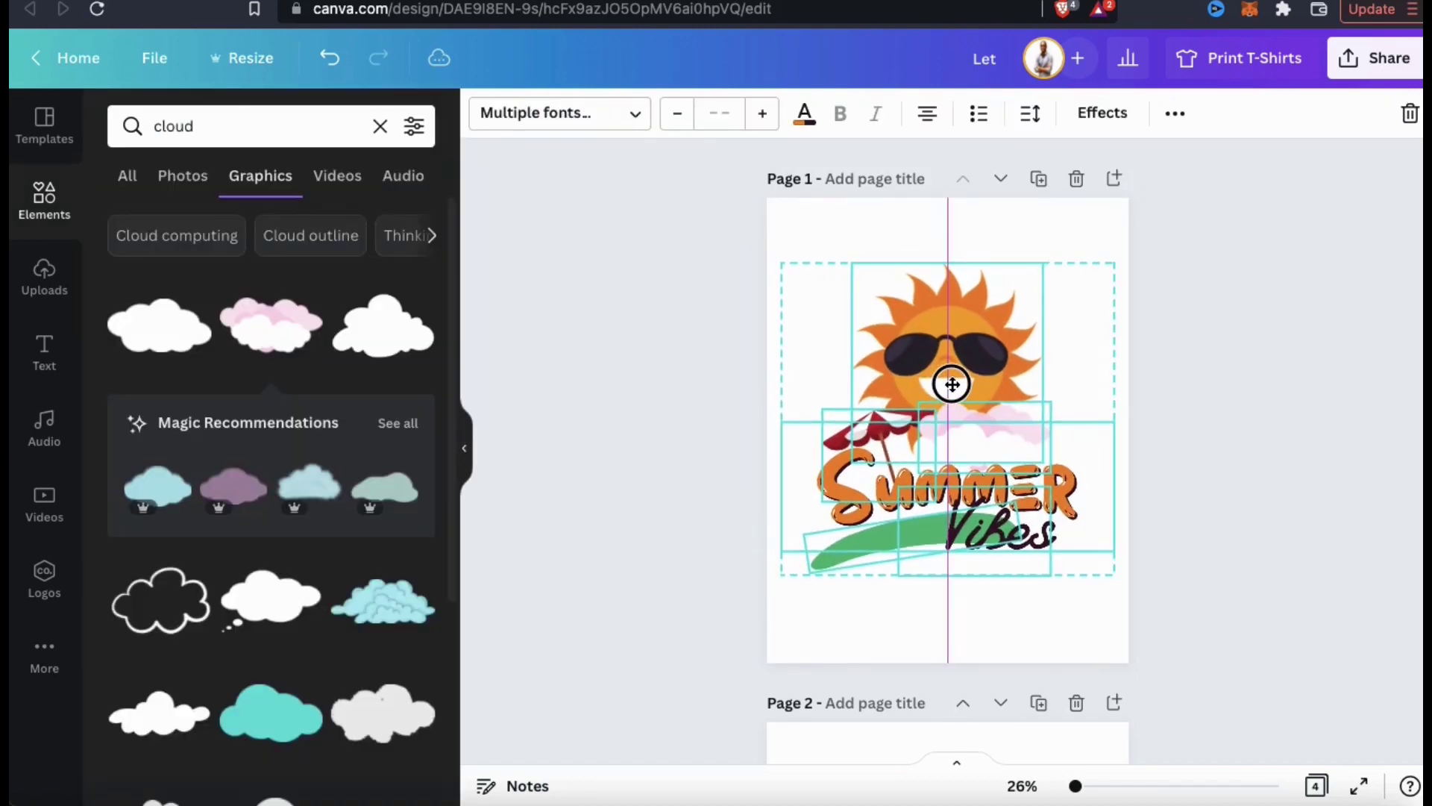
click(983, 601)
- Download the design as a 3111 × 4000 px transparent PNG
click(1374, 57)
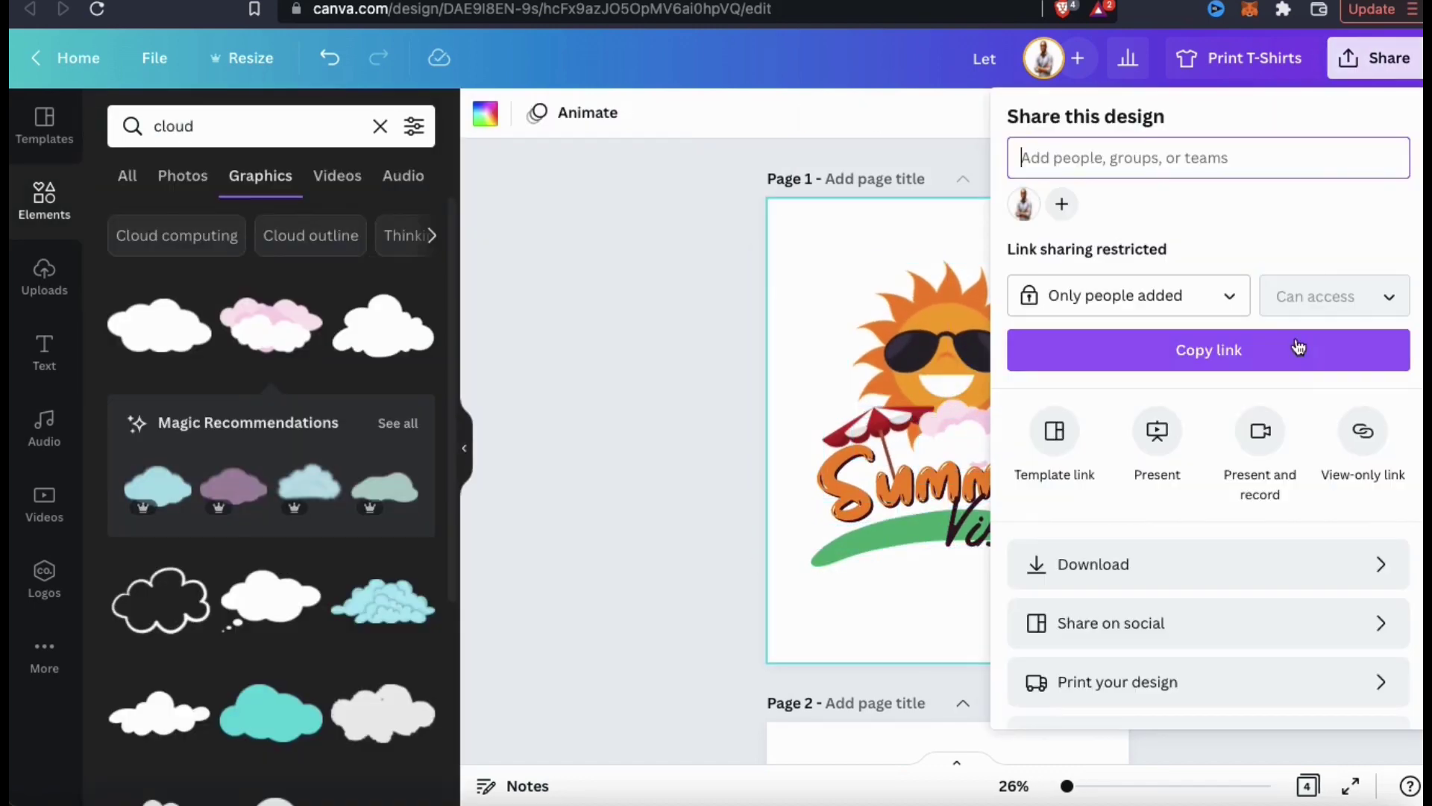
click(1250, 563)
drag(1097, 283, 1247, 275)
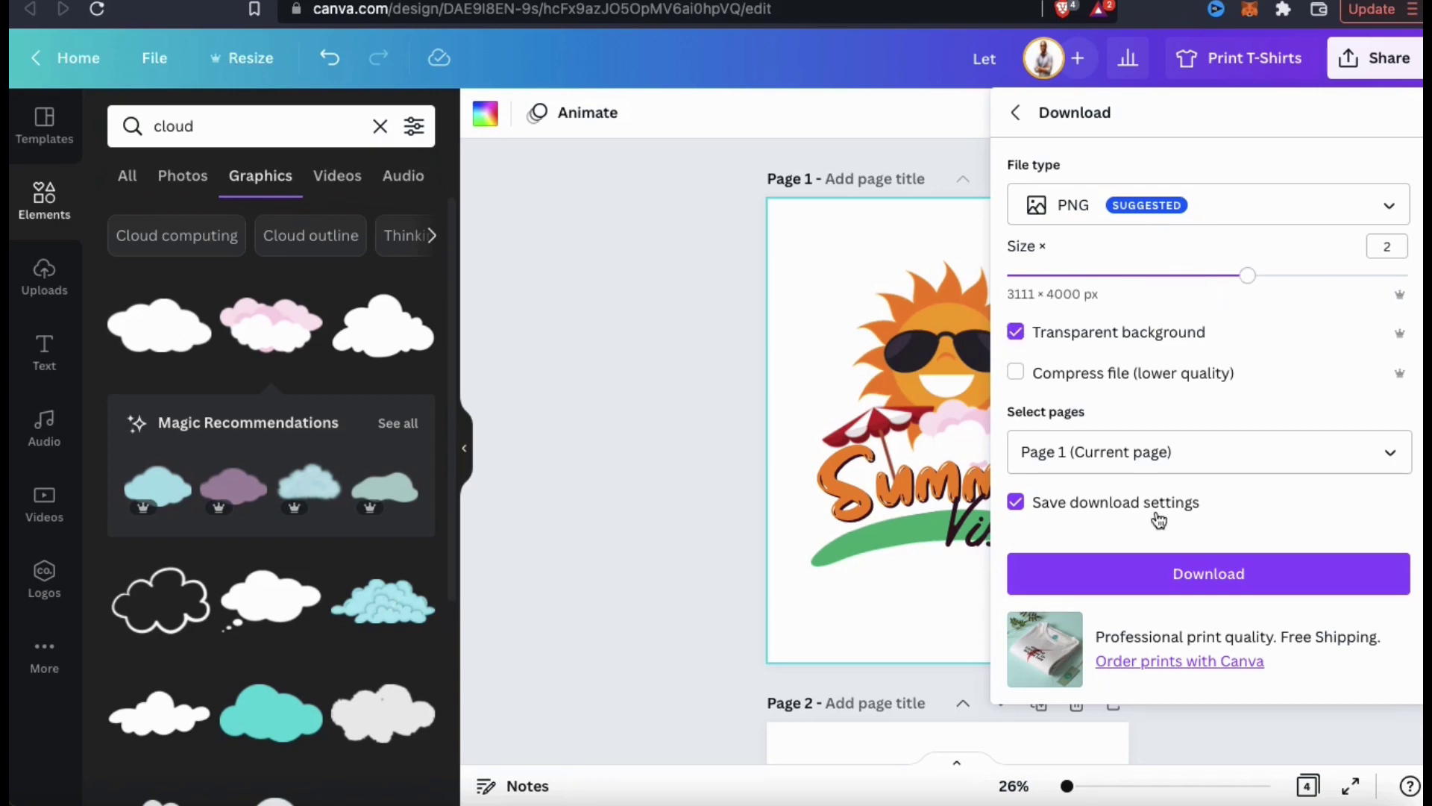
click(1171, 575)
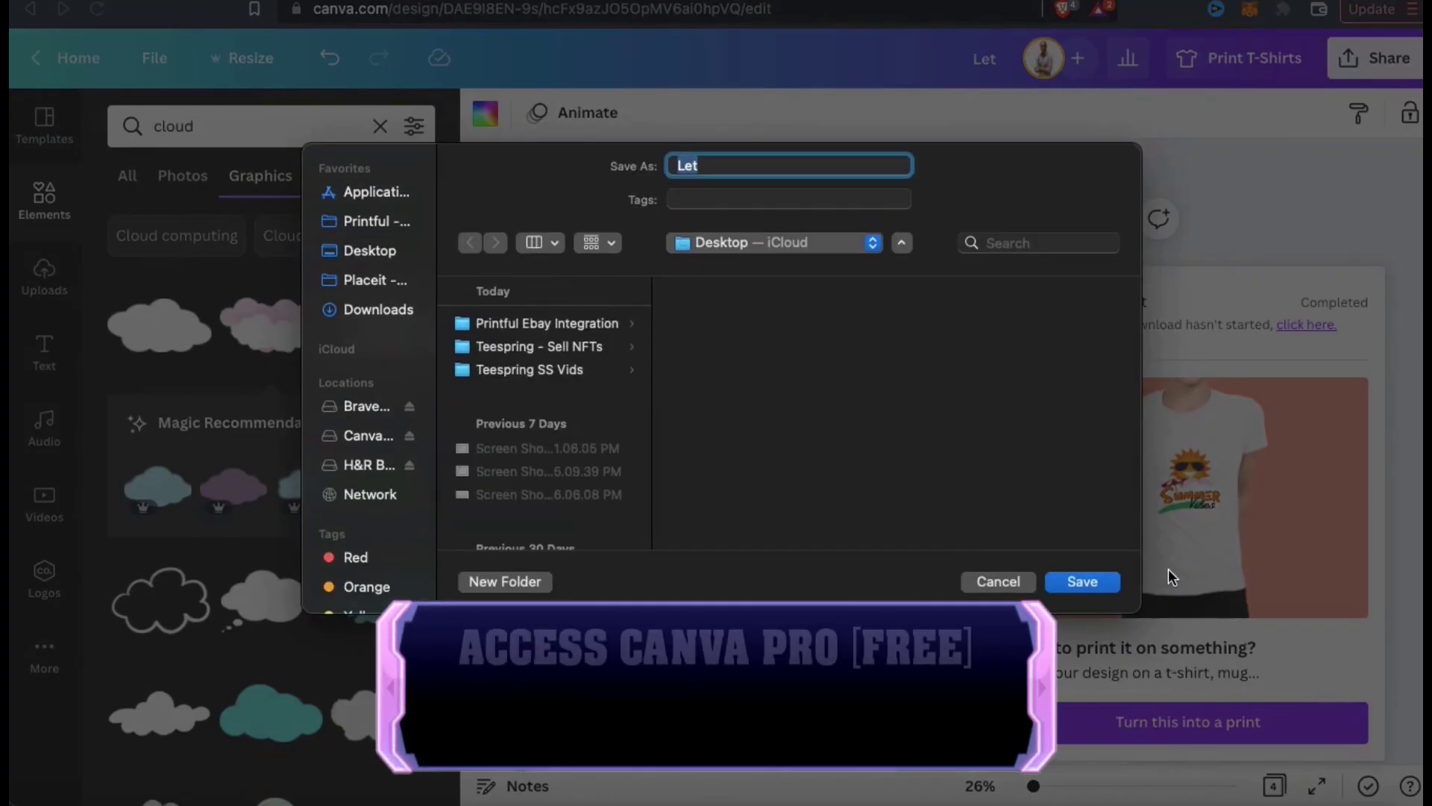
key(Return)
- Check the downloaded Summer PNG, then add Red to the tee's colors
click(230, 773)
click(258, 692)
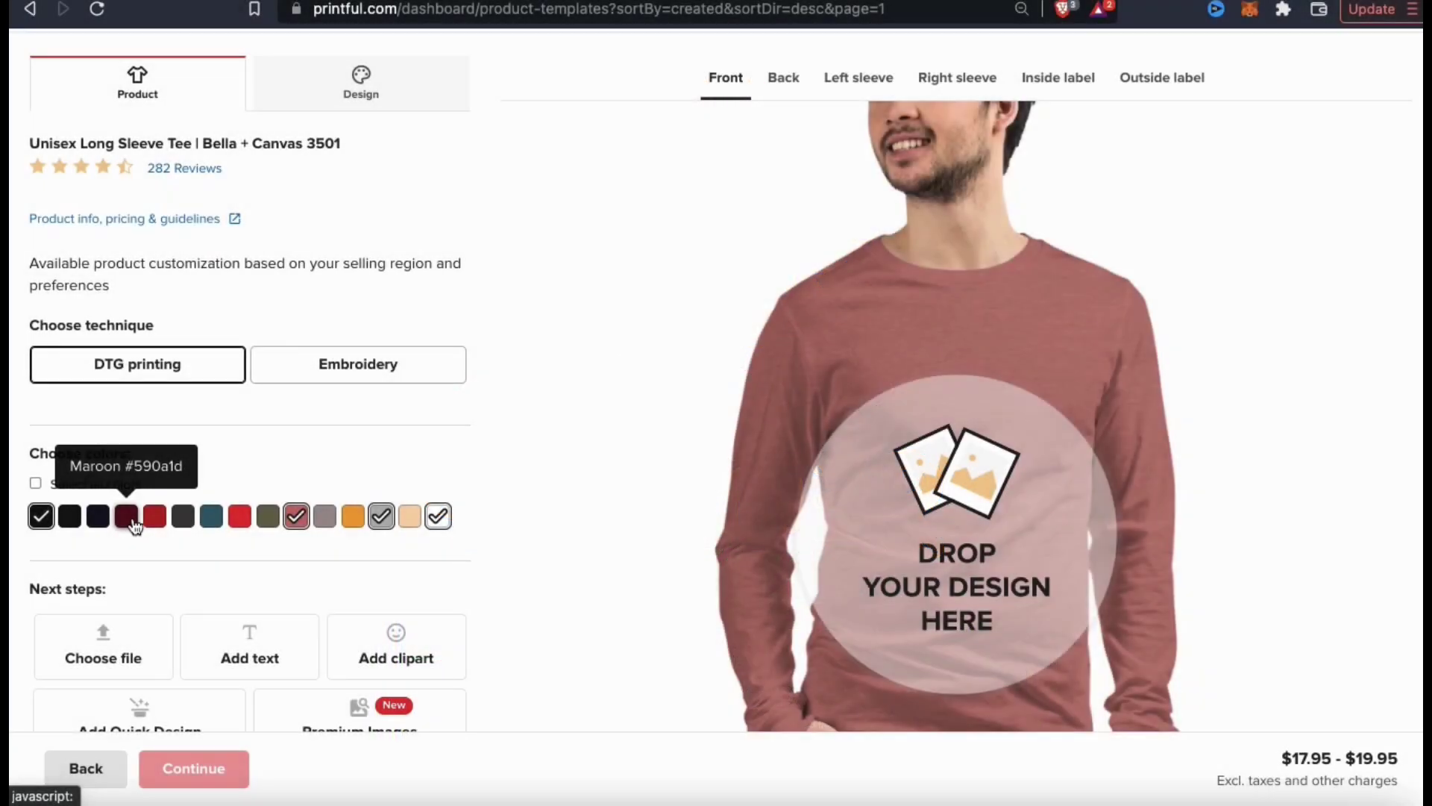
click(155, 522)
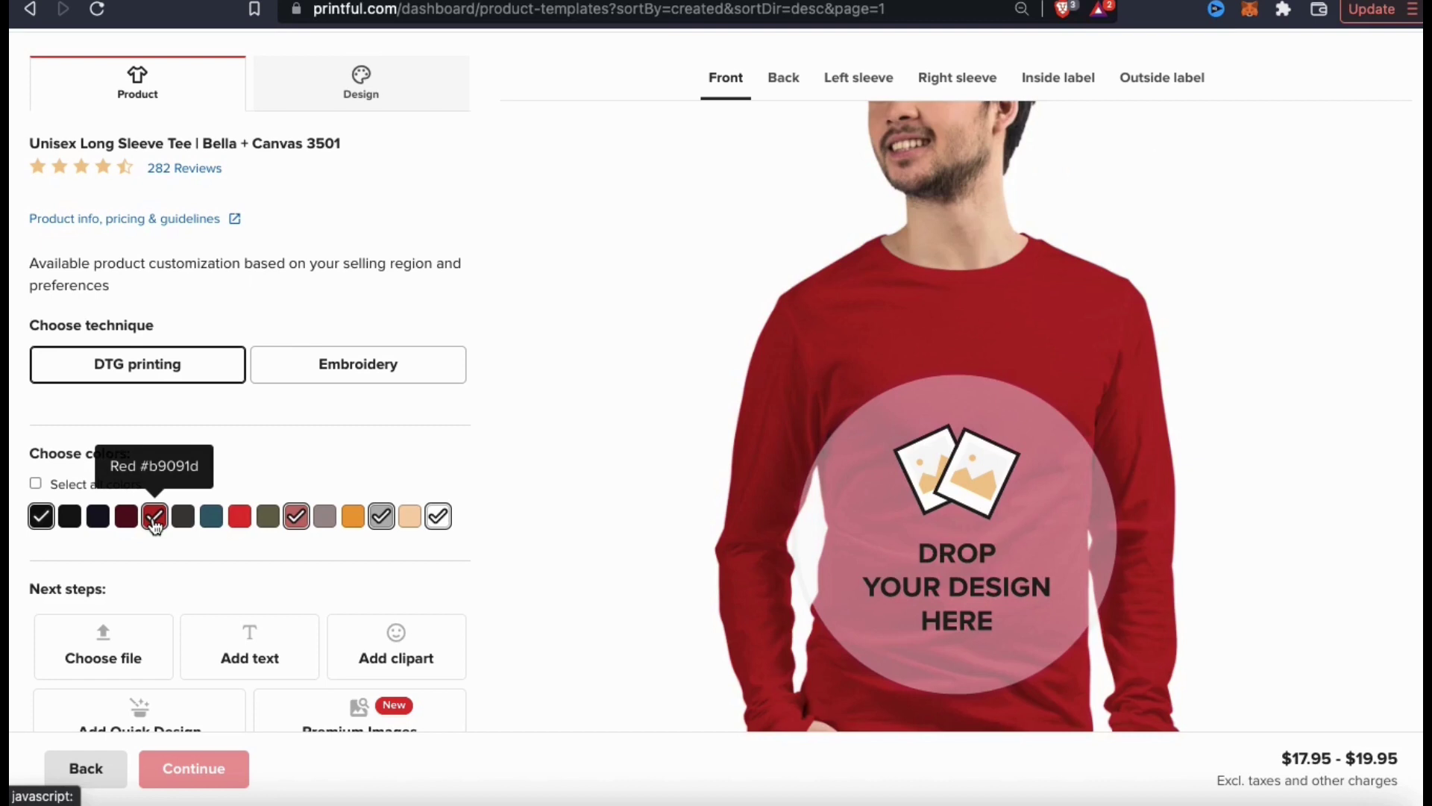
- Upload the Summer PNG to the file library and place it on the shirt front
click(944, 515)
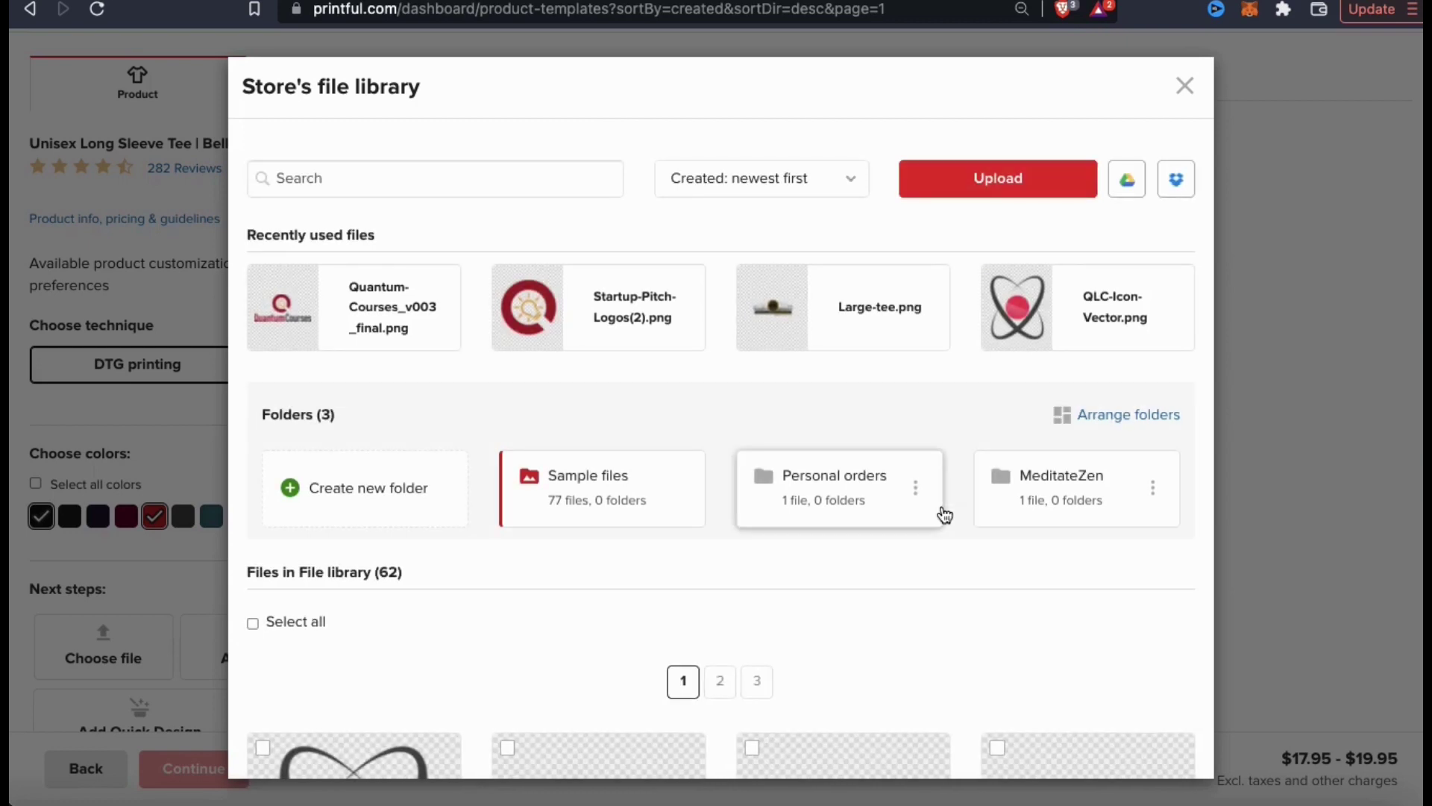
click(989, 179)
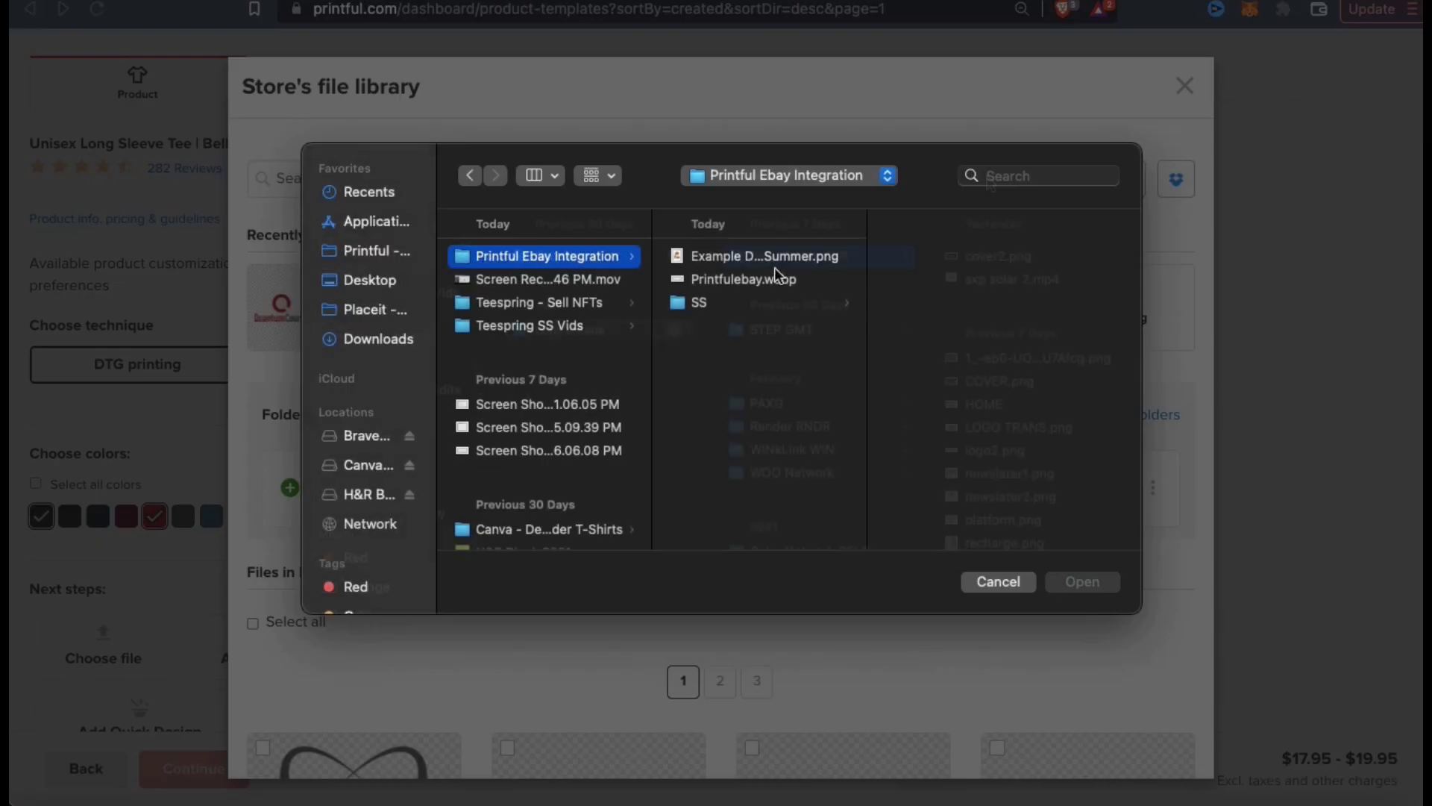
double_click(779, 258)
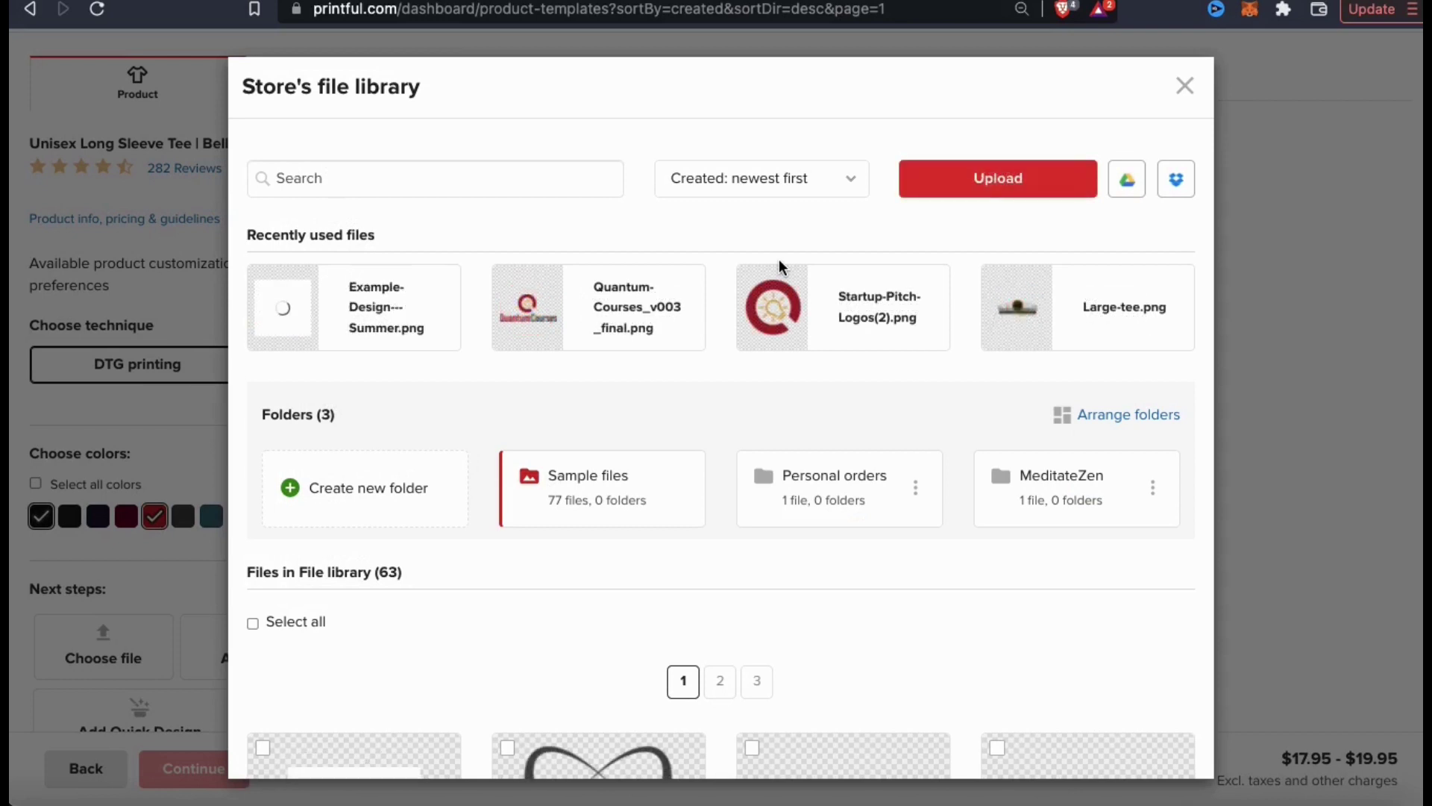
mouse_move(416, 308)
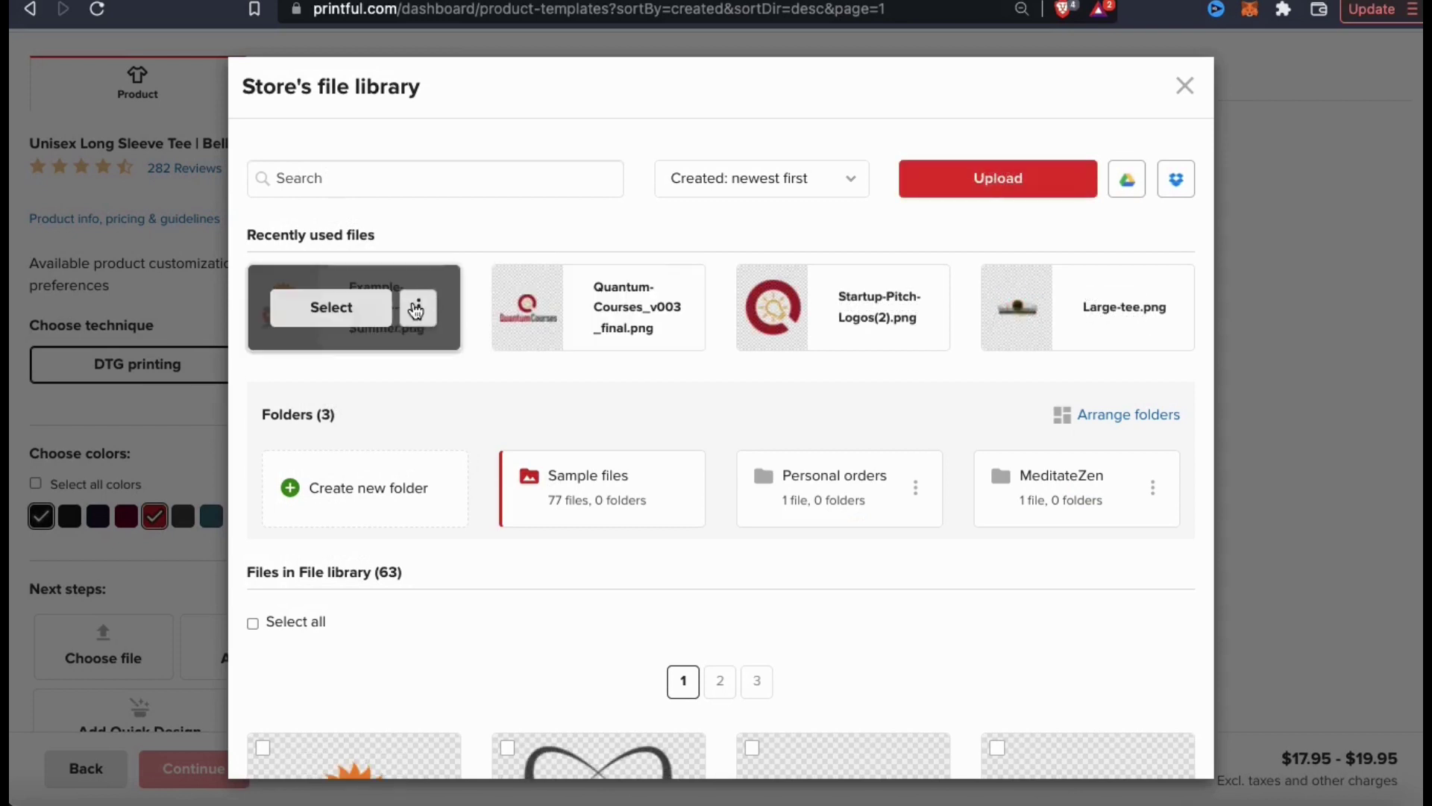
click(368, 316)
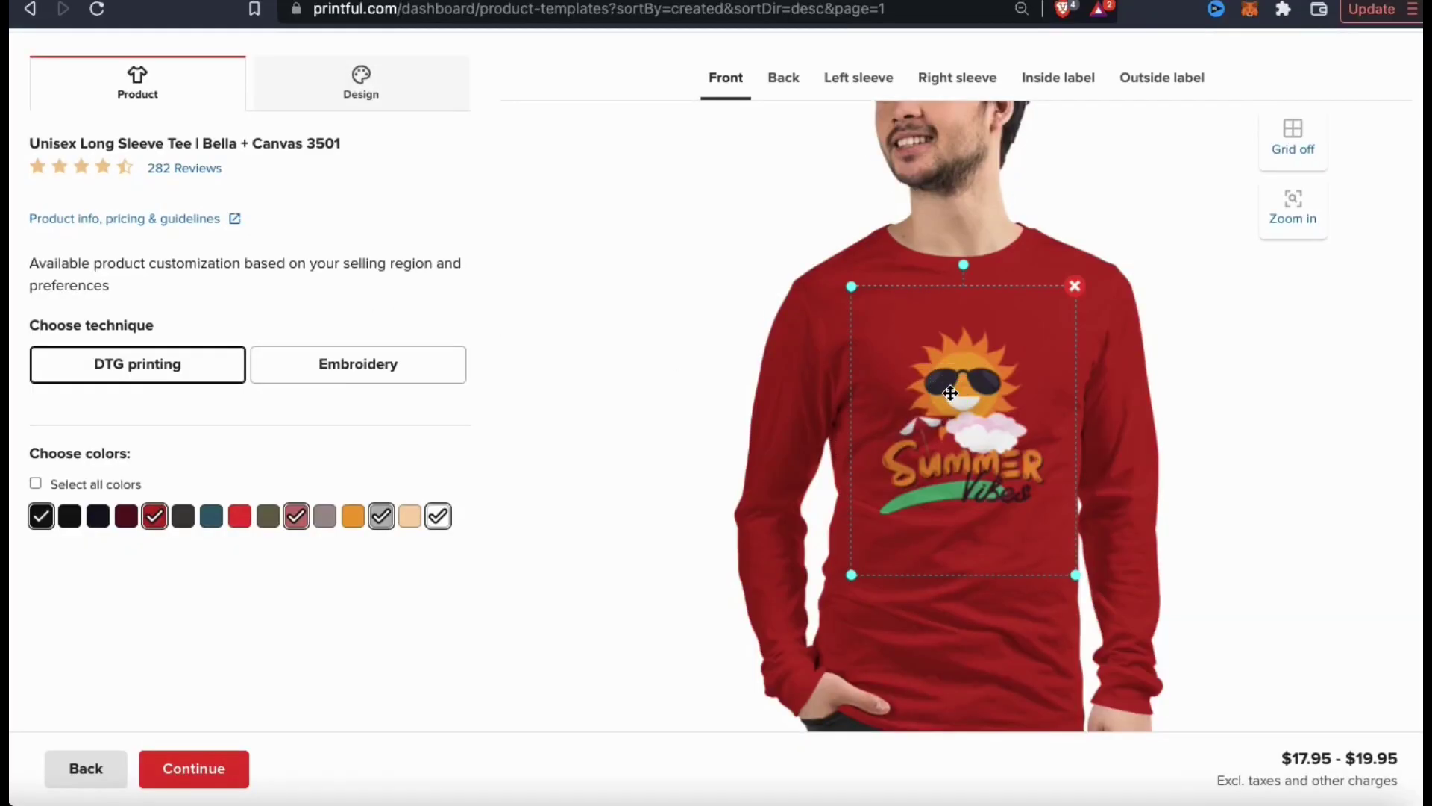
- Resize and reposition the design on the shirt front, then continue to review
drag(1075, 575, 1091, 580)
drag(1006, 428, 1015, 418)
drag(836, 580, 851, 546)
click(1132, 483)
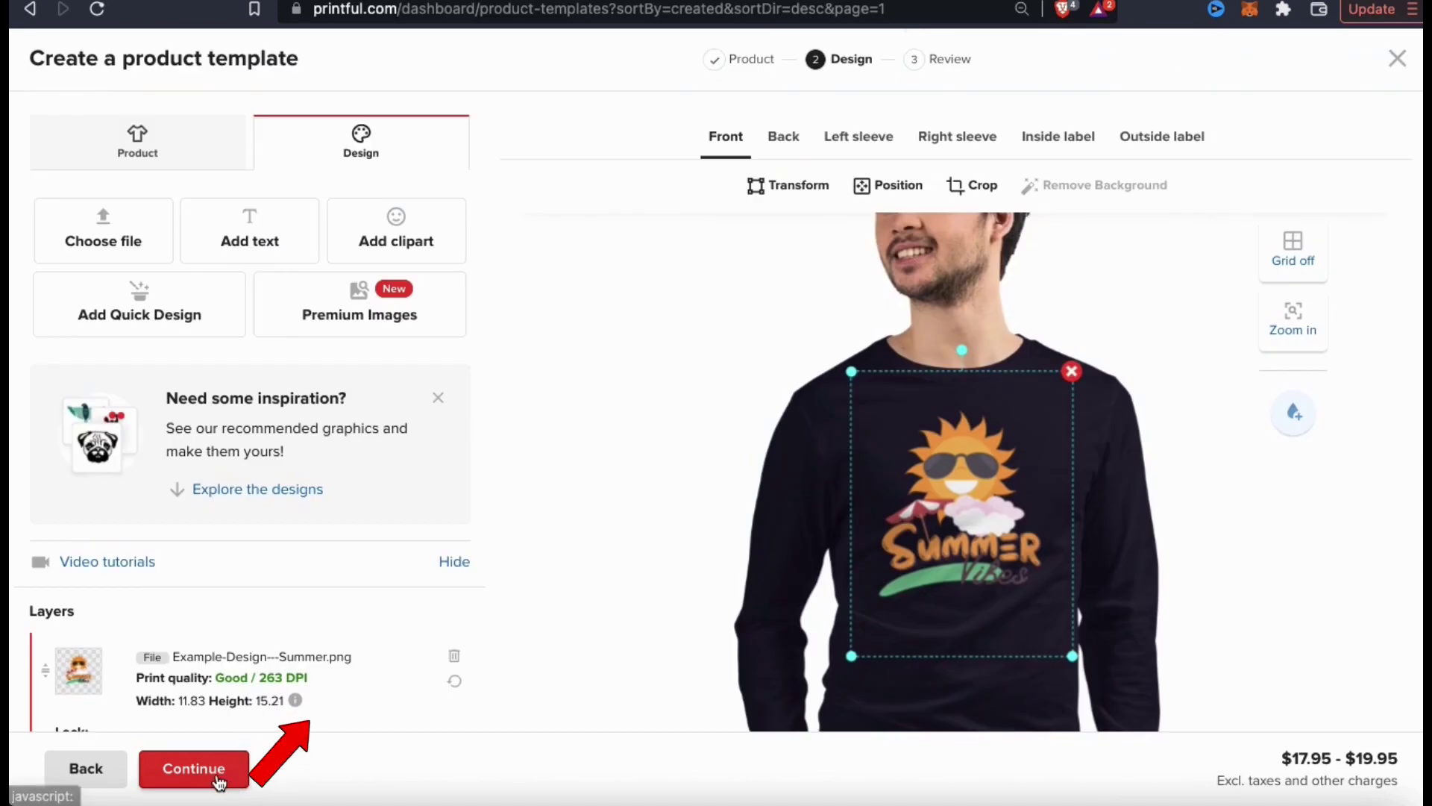
click(194, 761)
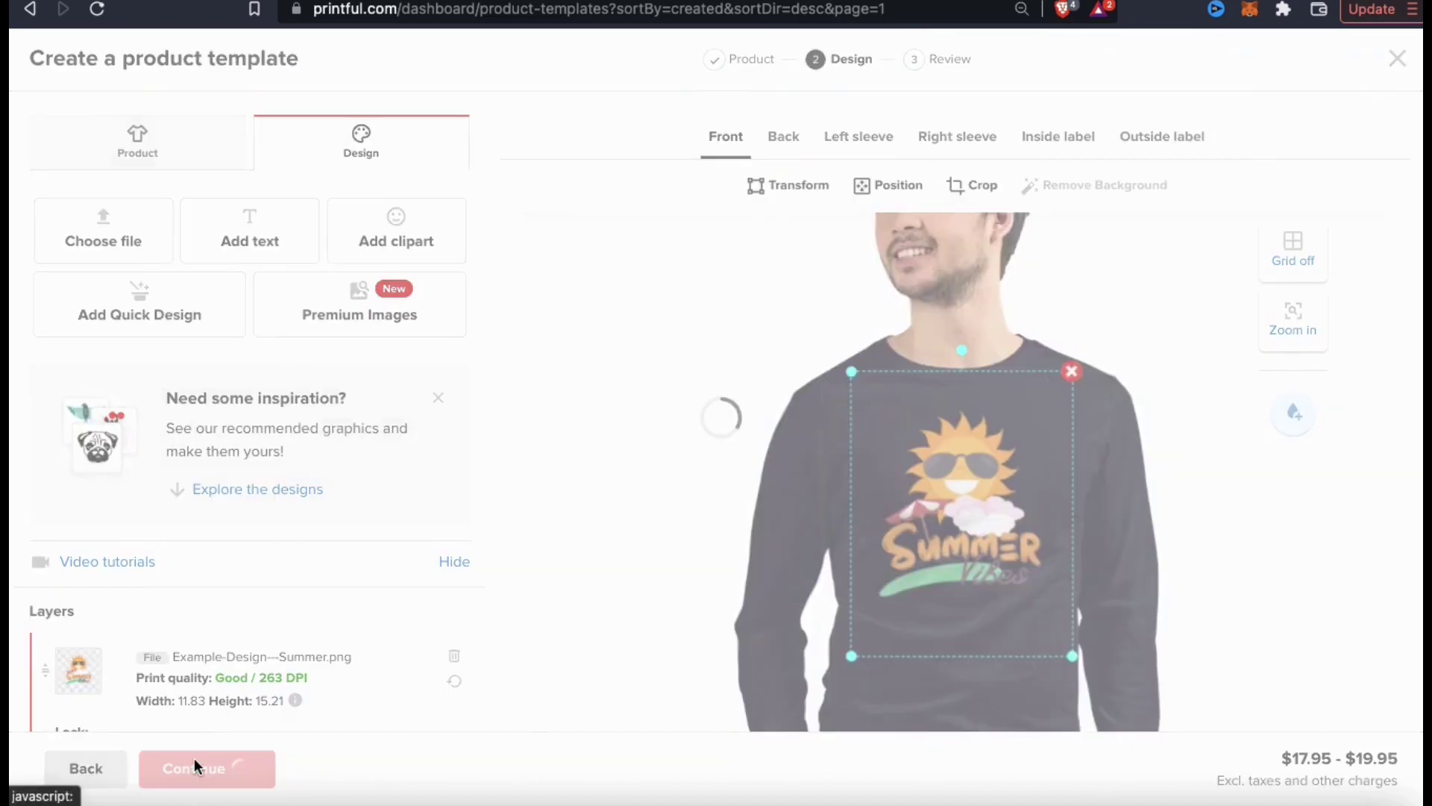
- Title the template 'Summer Vibes - Unisex Long Sleeve Tee', add sizes XS–2XL, and save
click(517, 162)
text(Summer Vibes - Unisex Long Sleeve Tee)
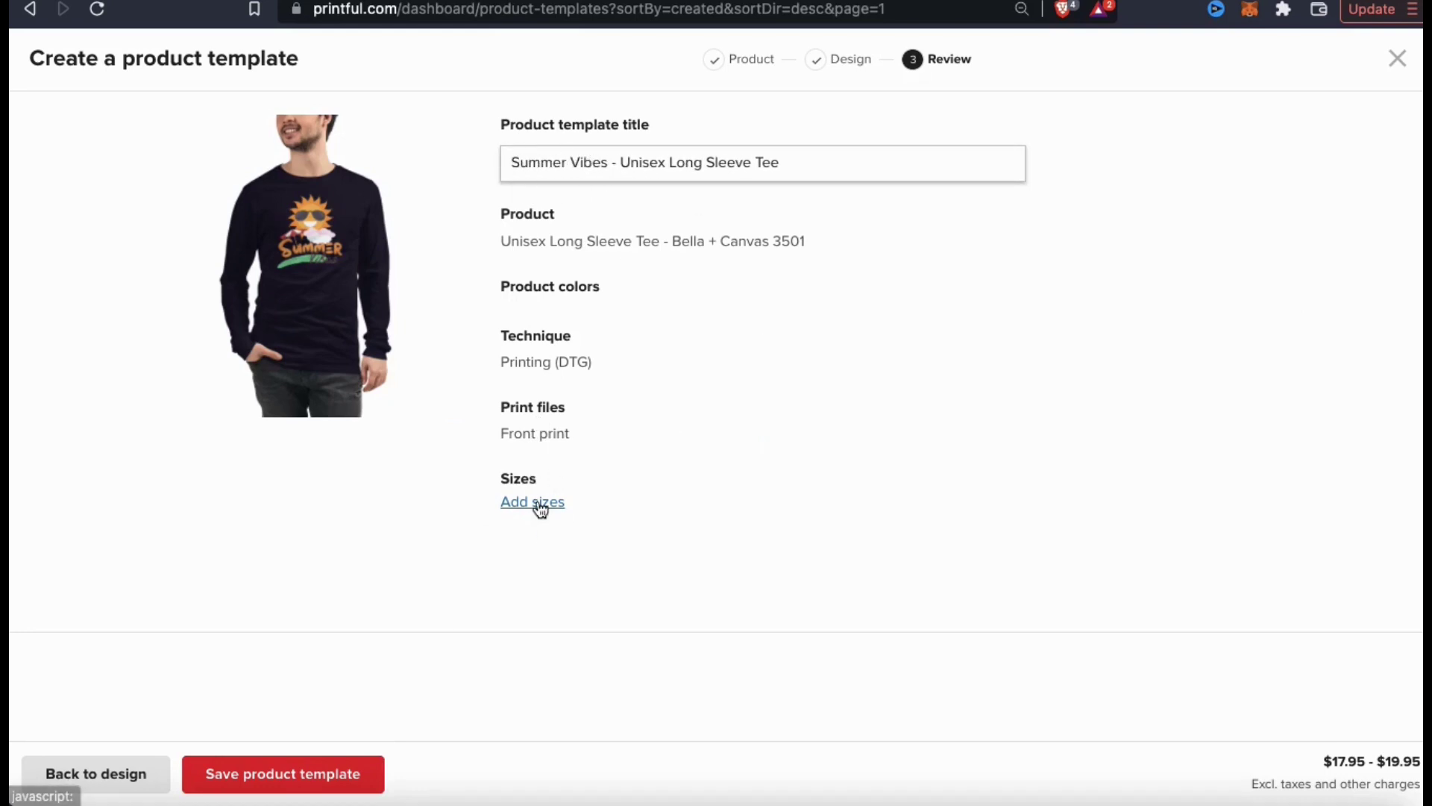
click(537, 502)
click(506, 502)
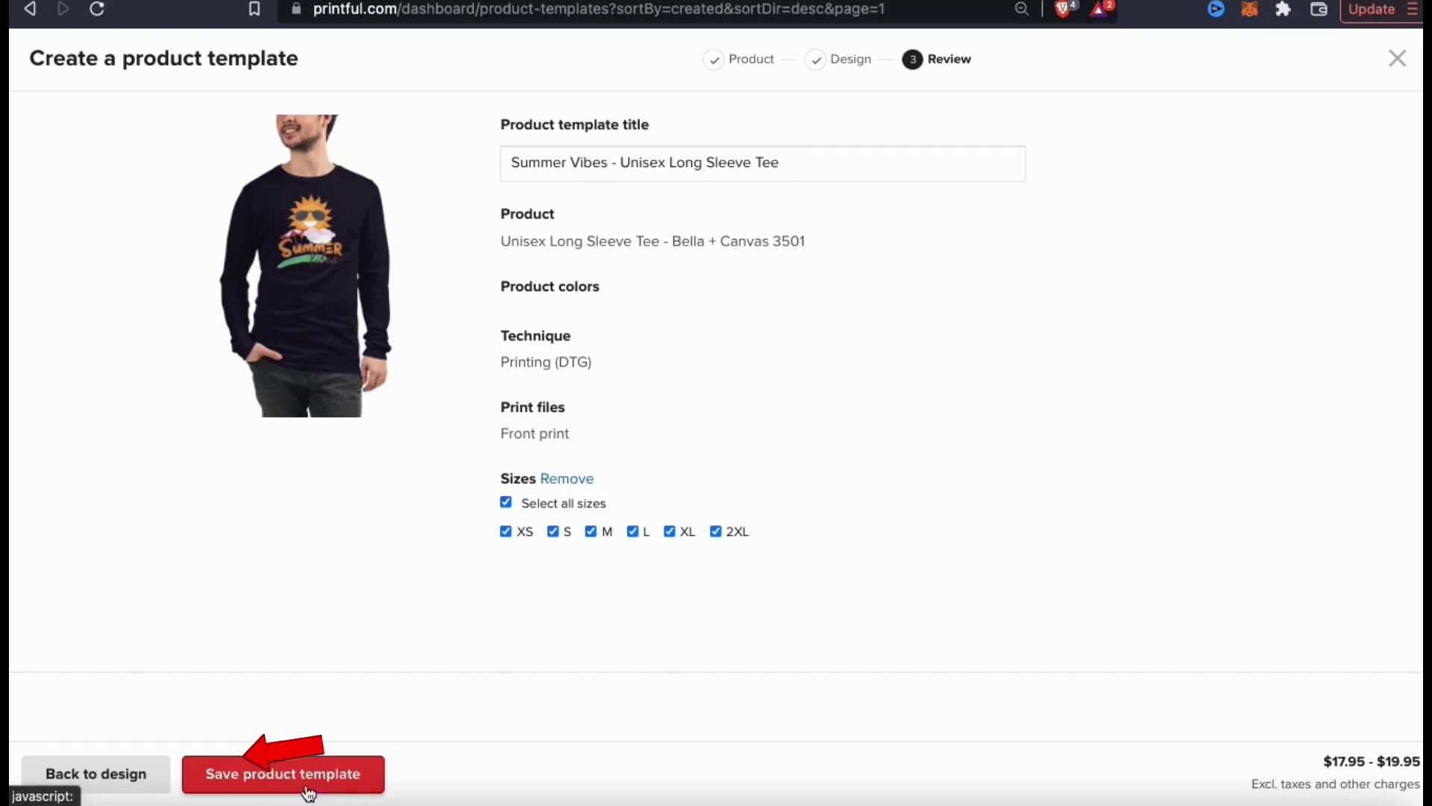
click(283, 780)
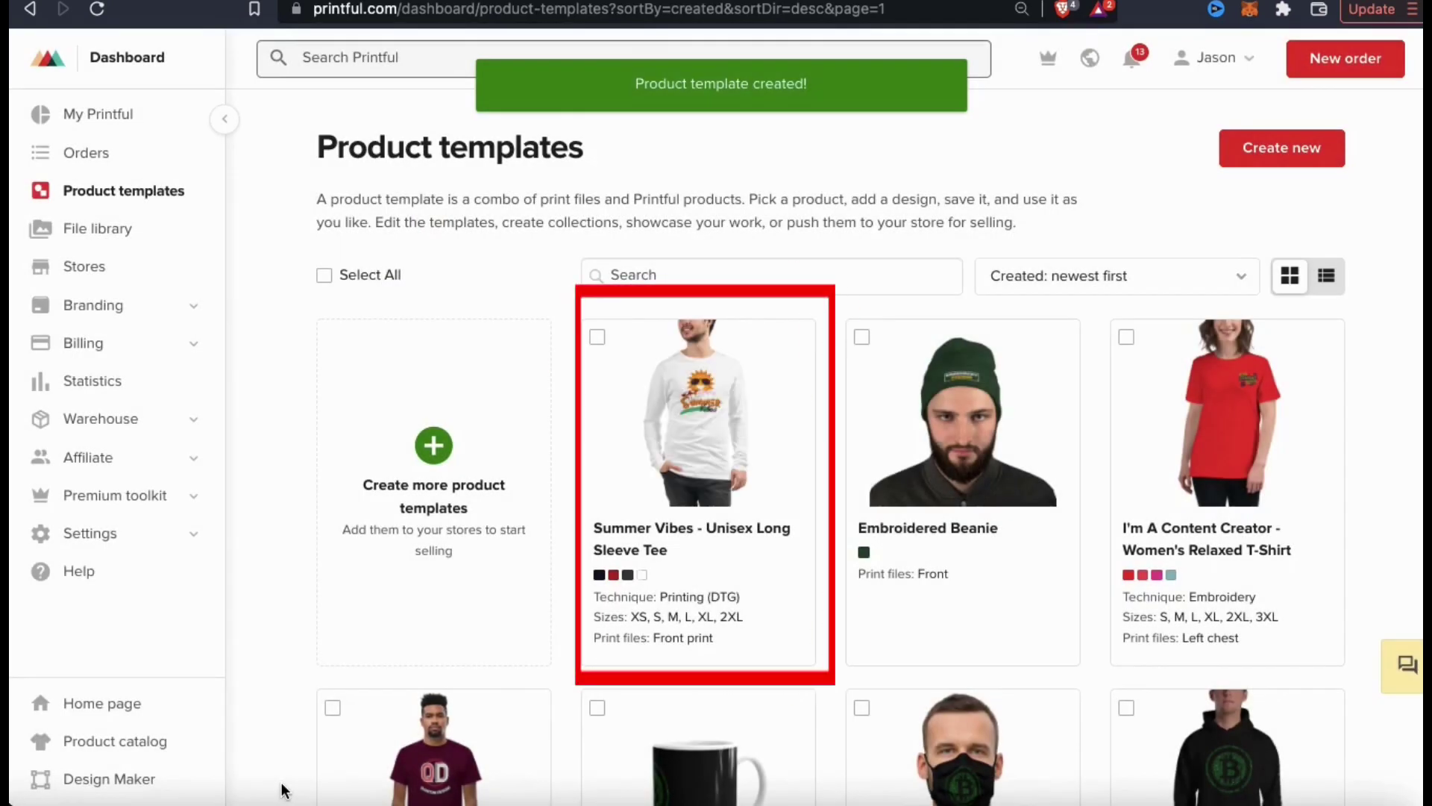
mouse_move(608, 517)
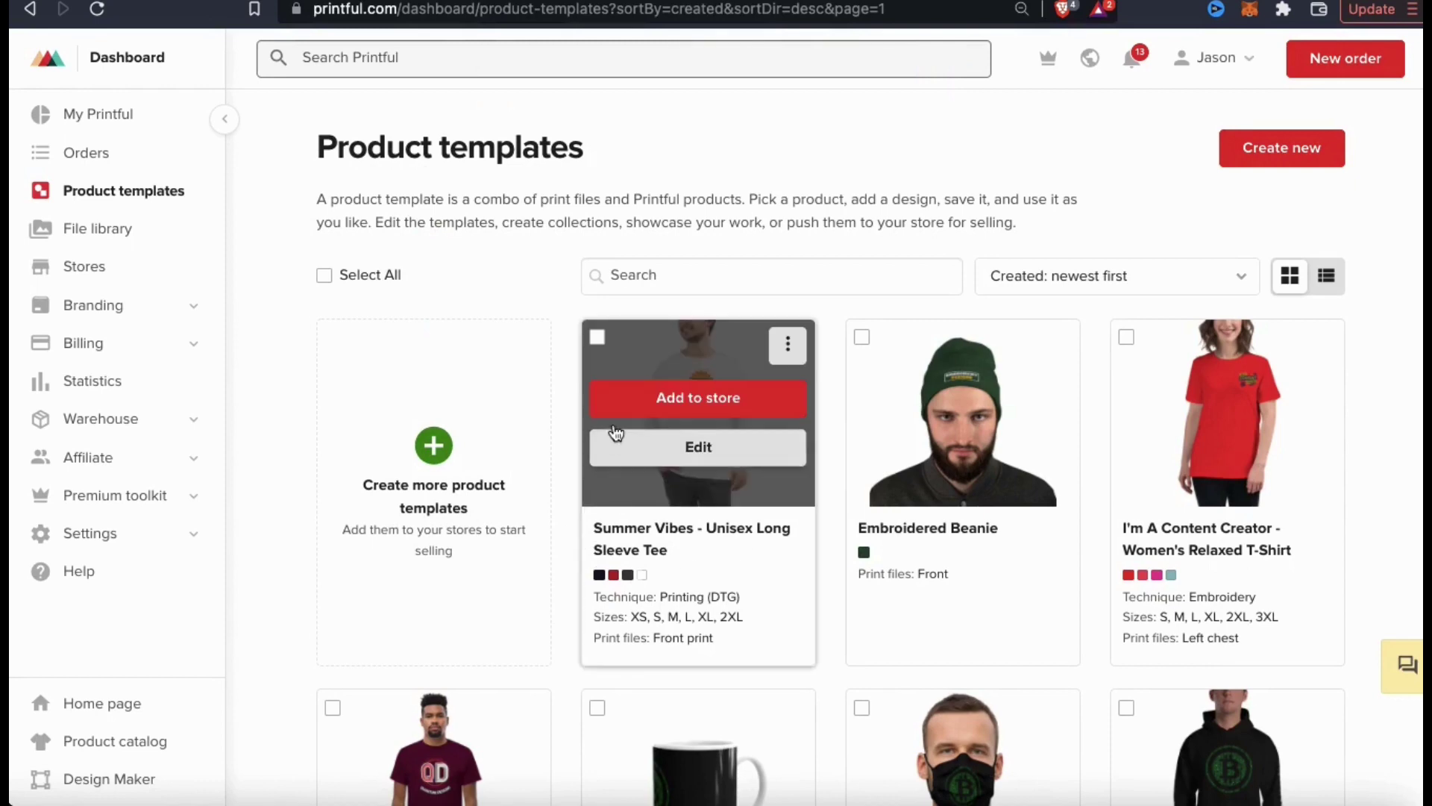
click(699, 409)
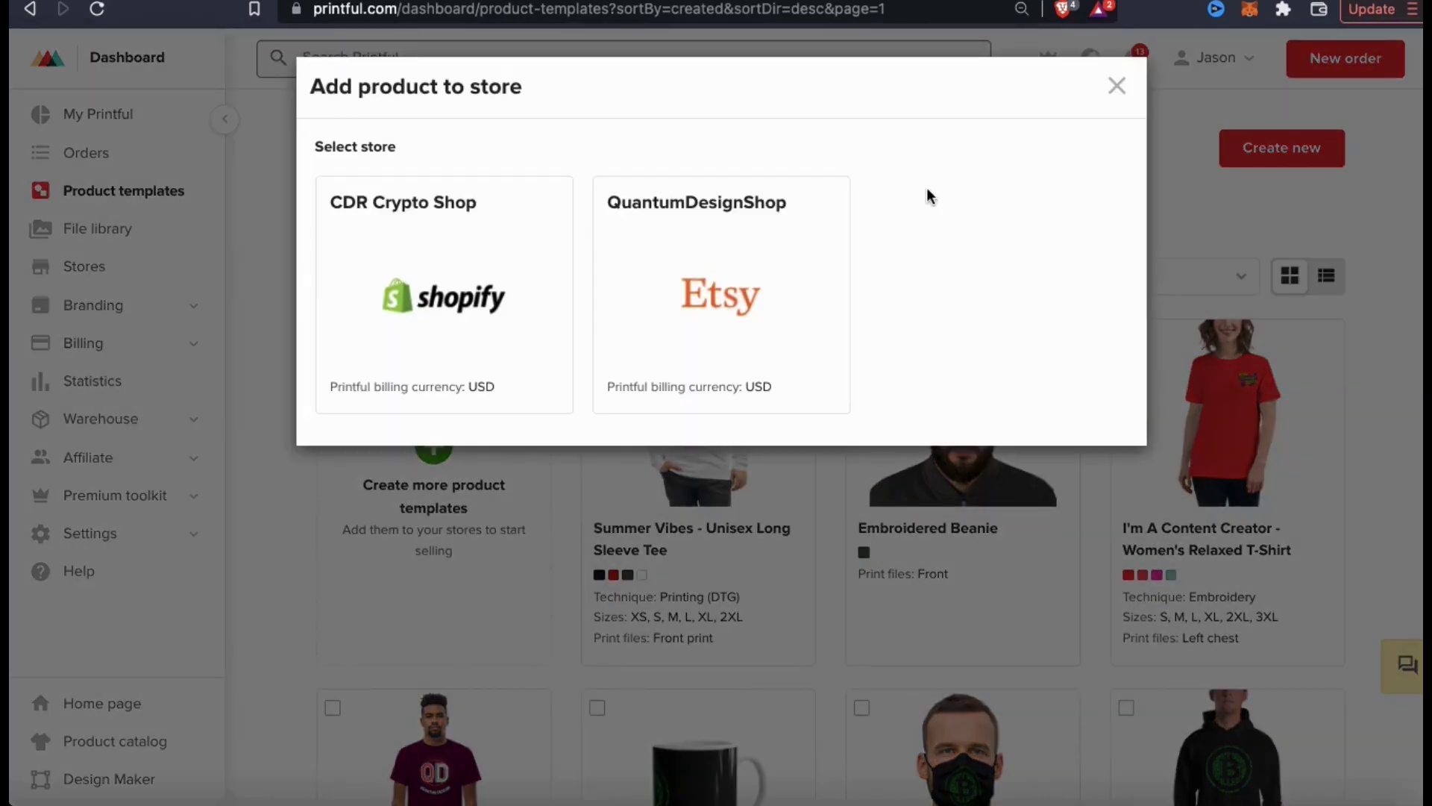
click(1113, 84)
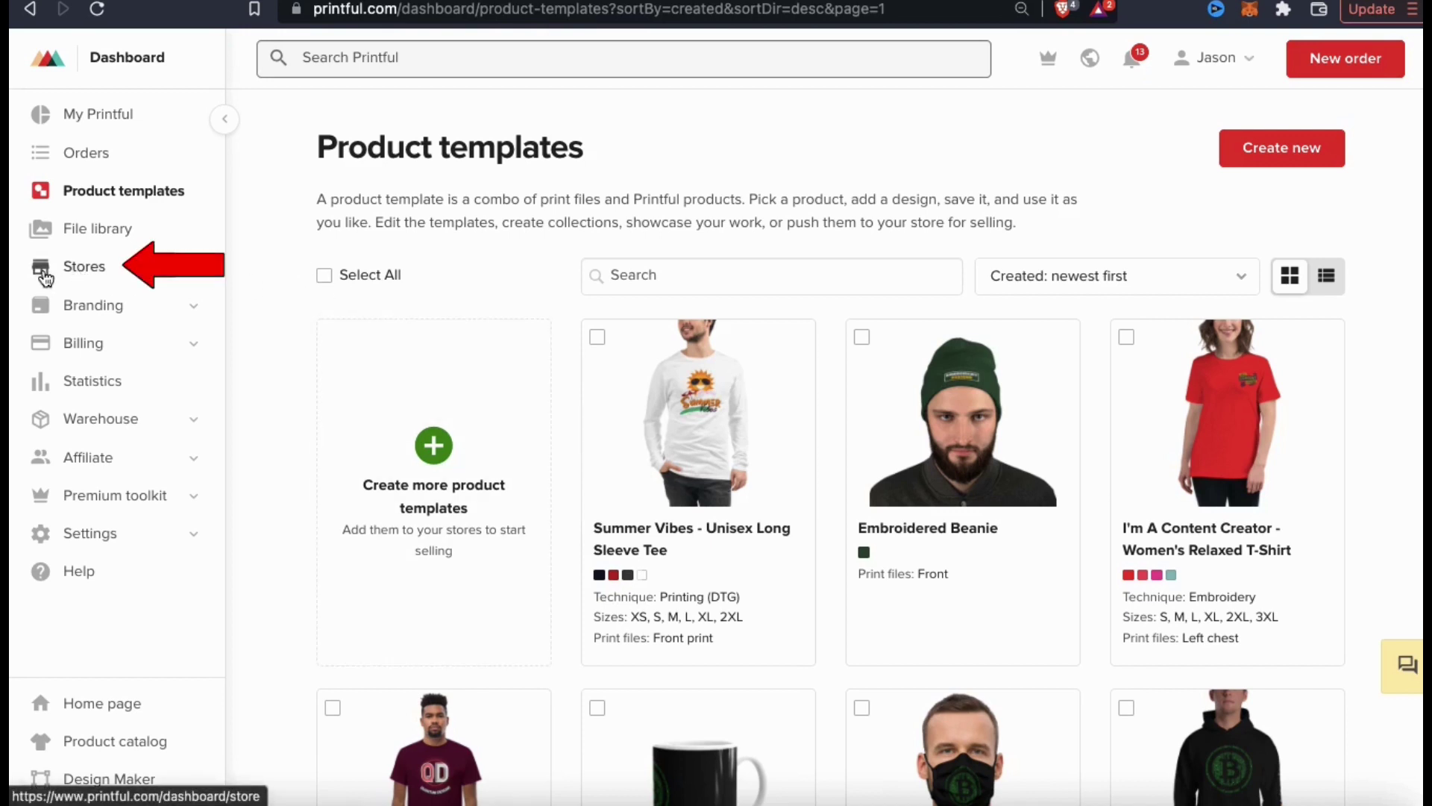
- From Stores, choose a platform for a new store and scroll to the eBay option
click(93, 279)
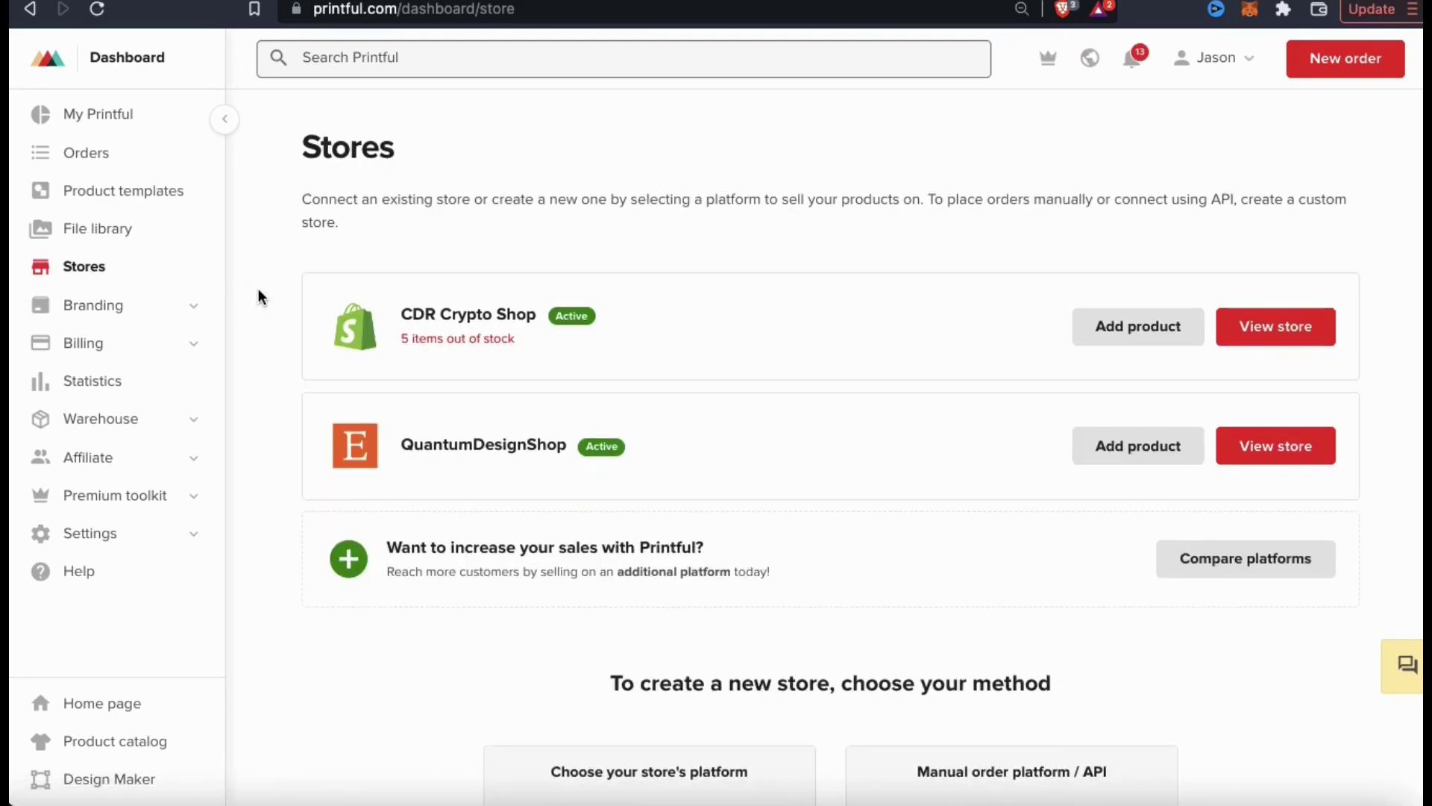
scroll(259, 297, down, 5)
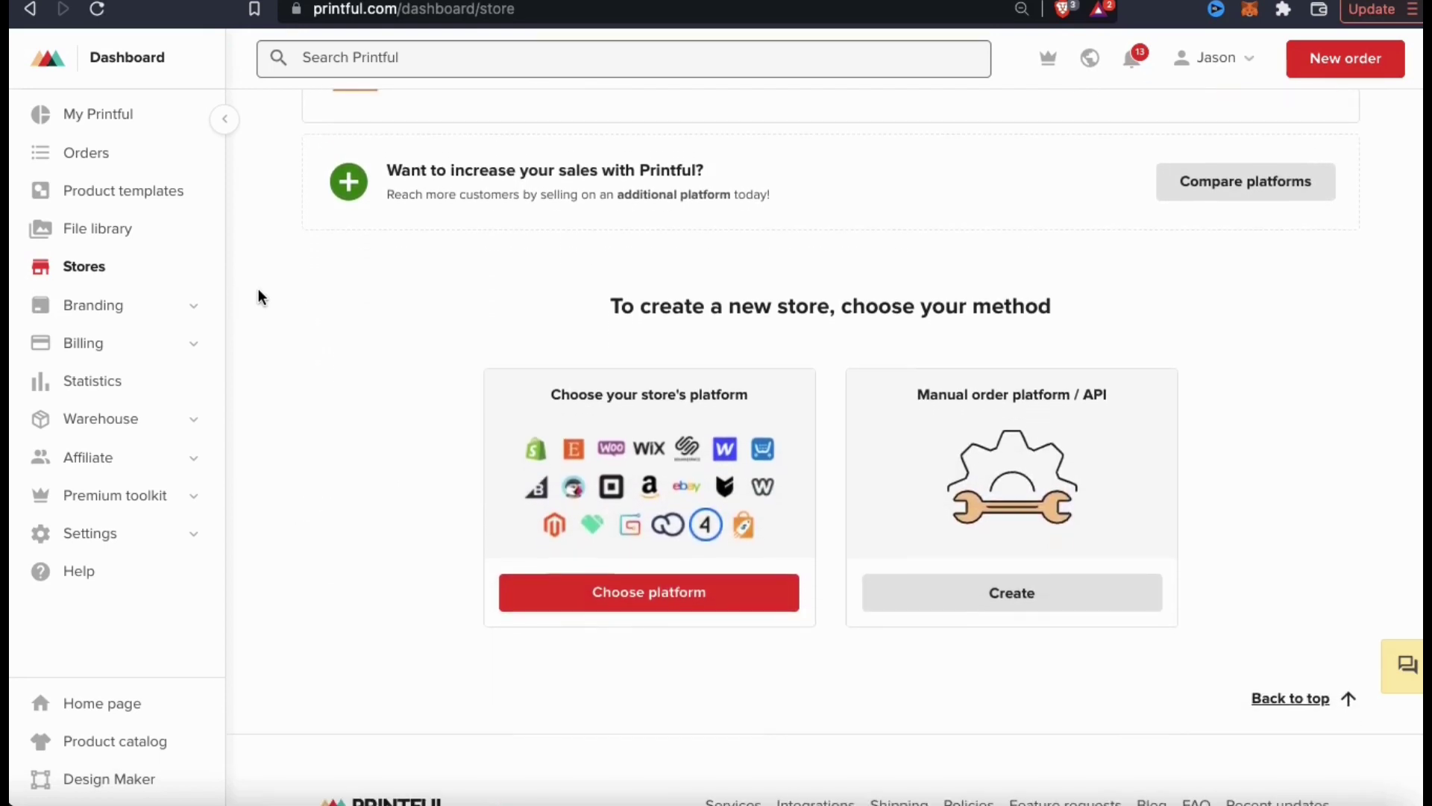
scroll(259, 297, down, 3)
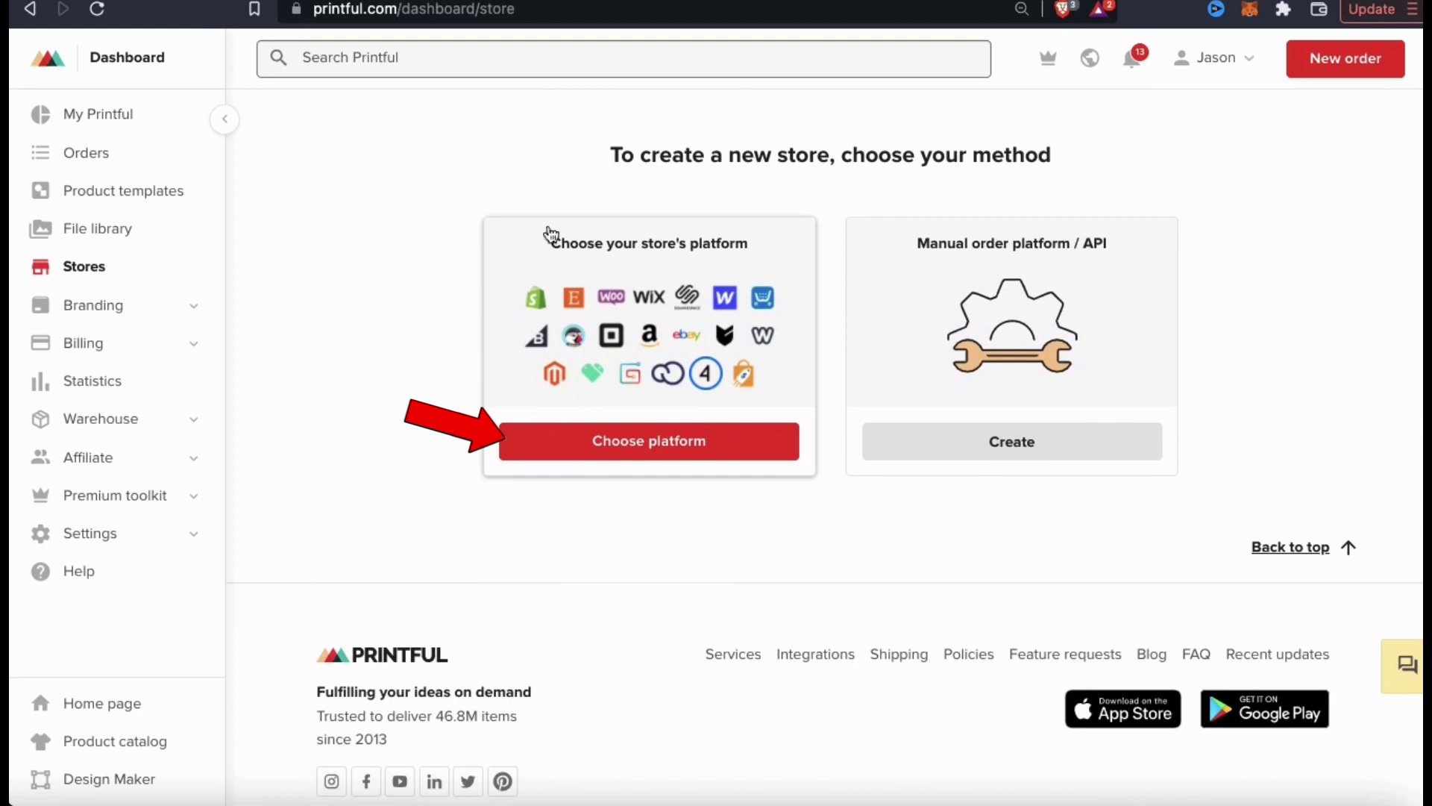
click(655, 439)
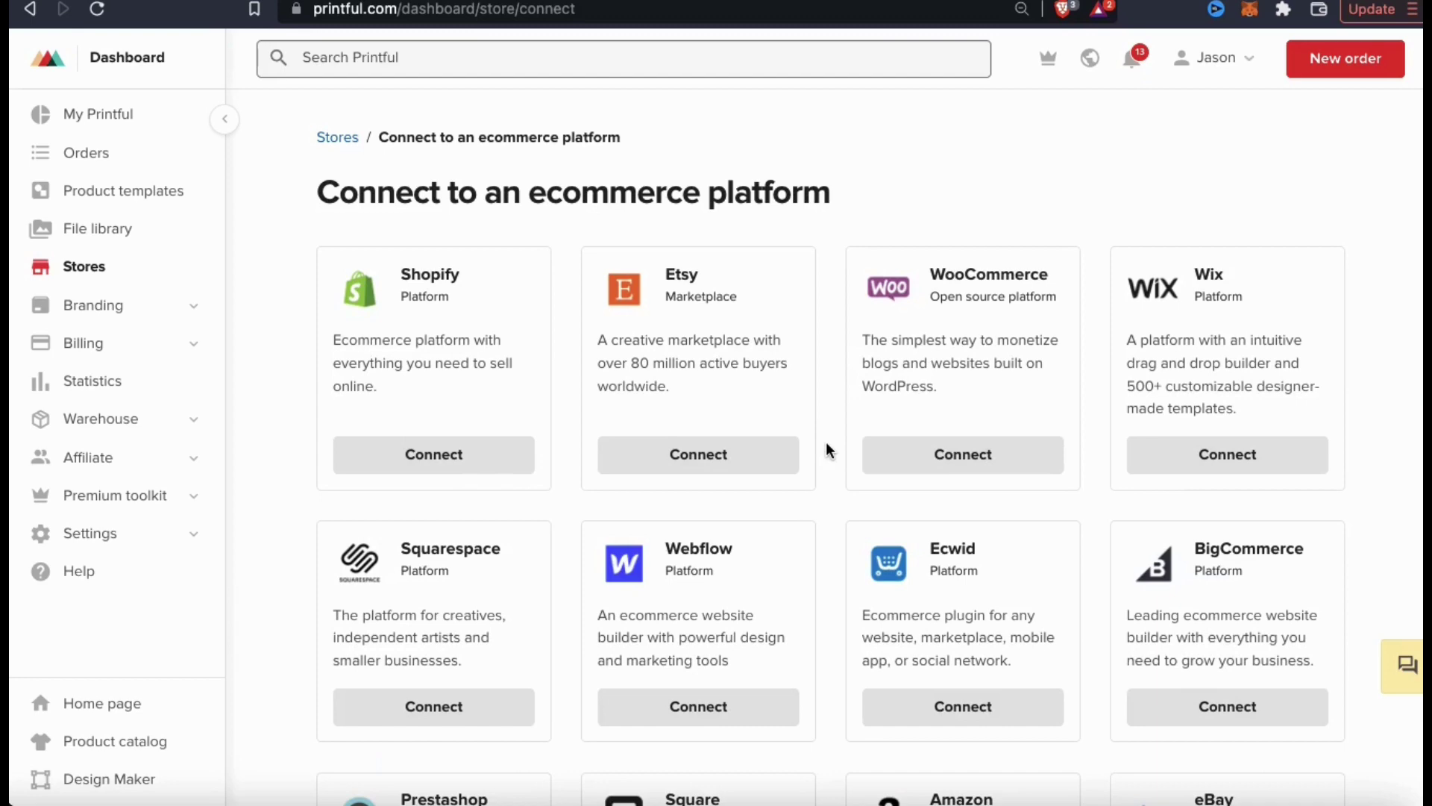
scroll(828, 451, down, 5)
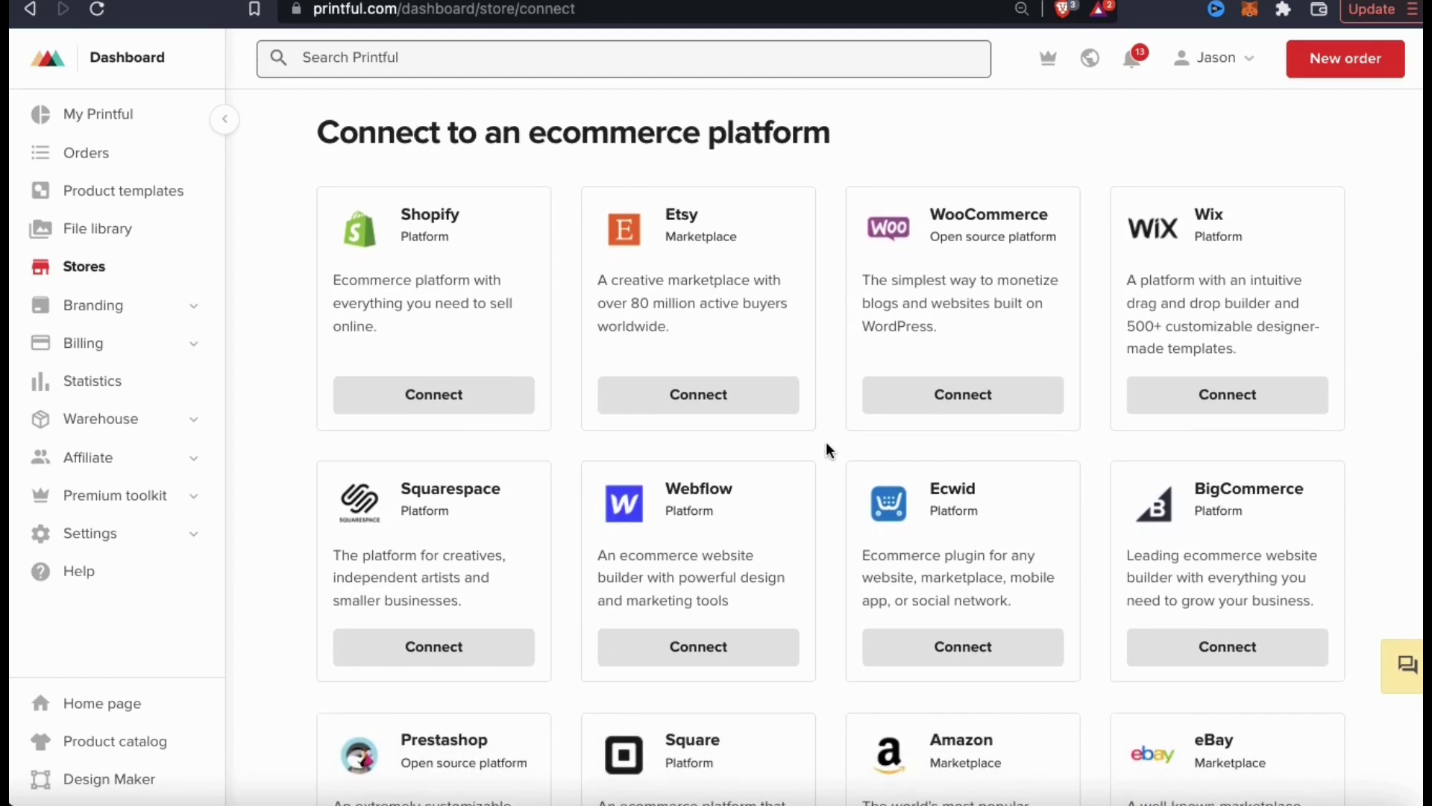
scroll(828, 450, down, 8)
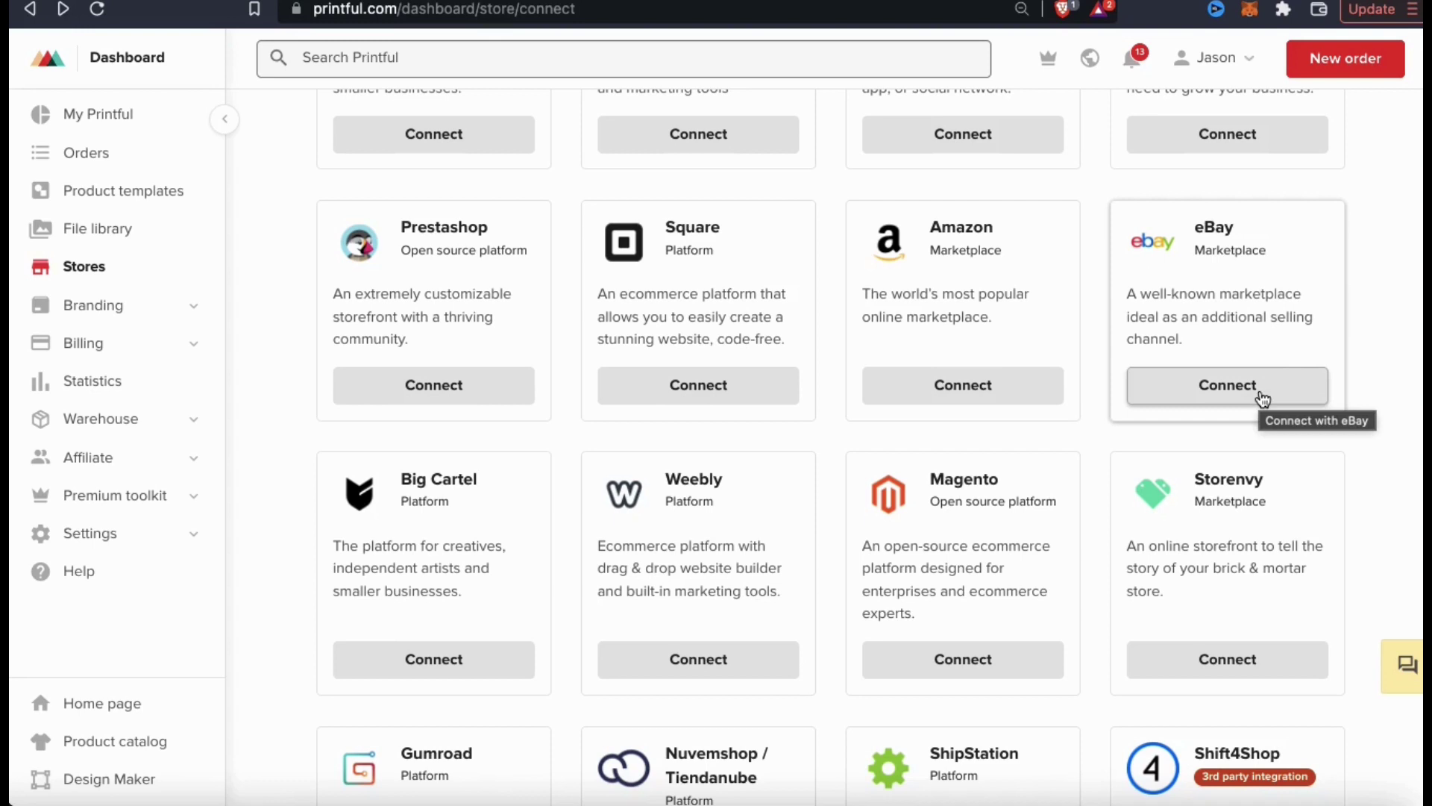
- Start the eBay connection, read its steps, and open ebay.com in a private window
click(1260, 395)
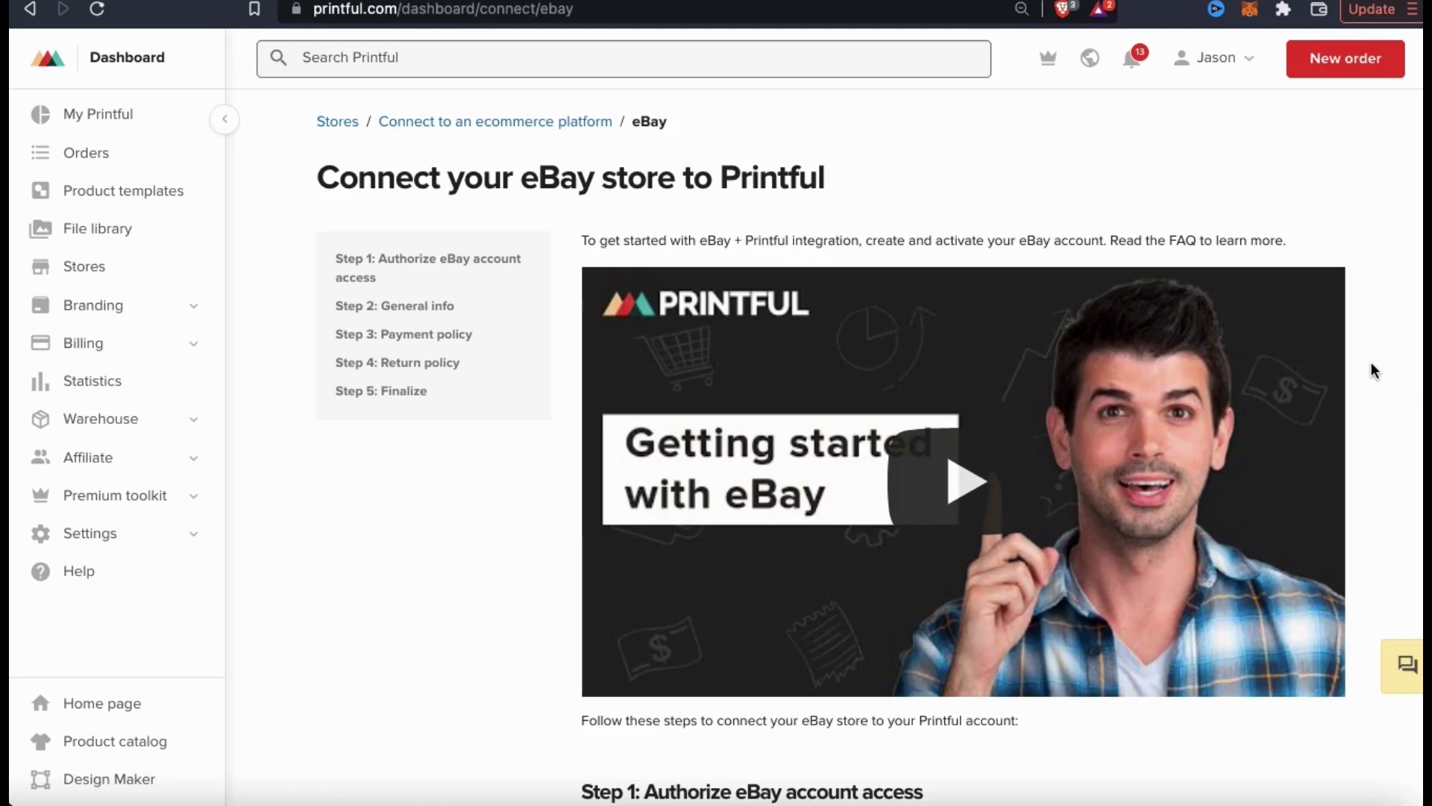
scroll(1375, 371, down, 7)
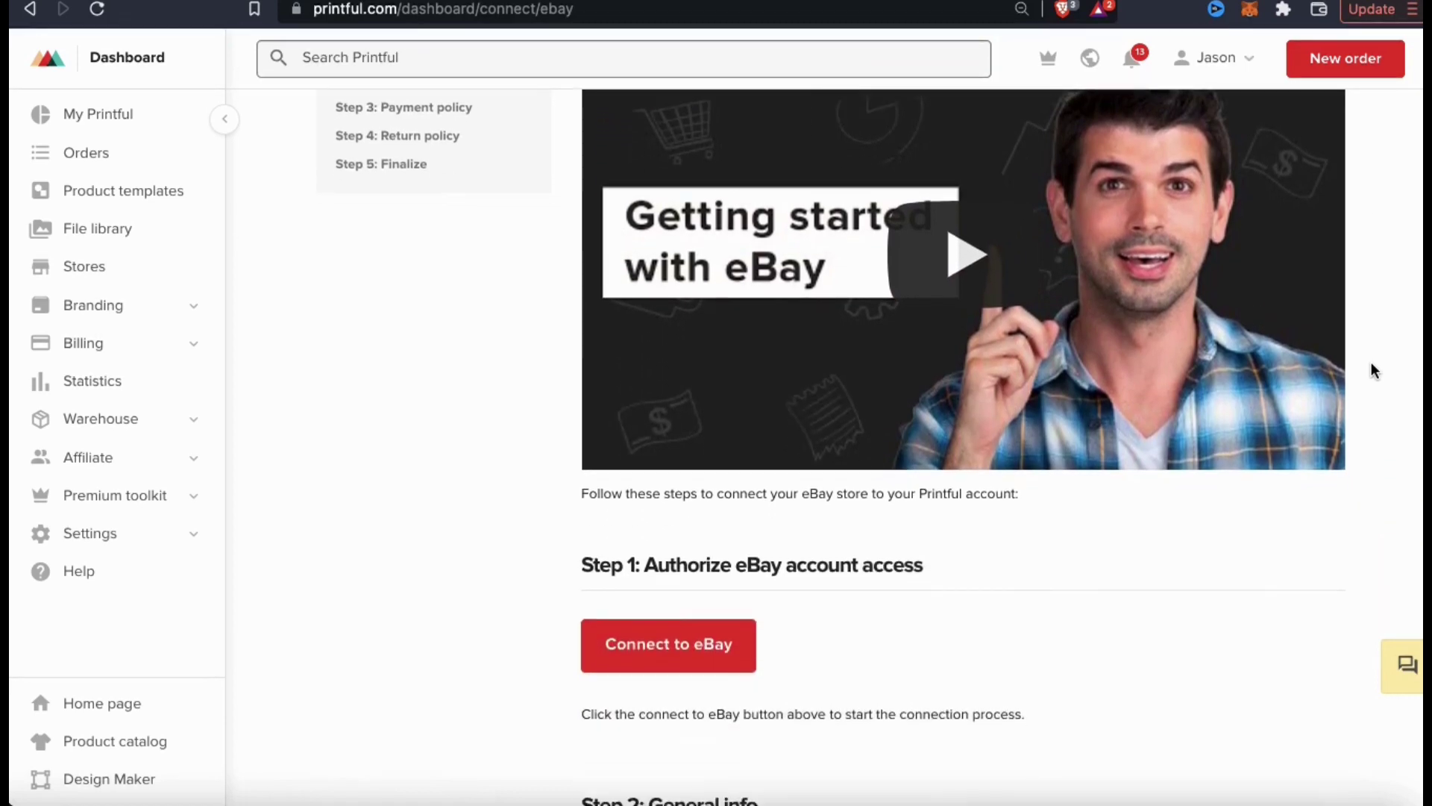
scroll(1375, 371, down, 3)
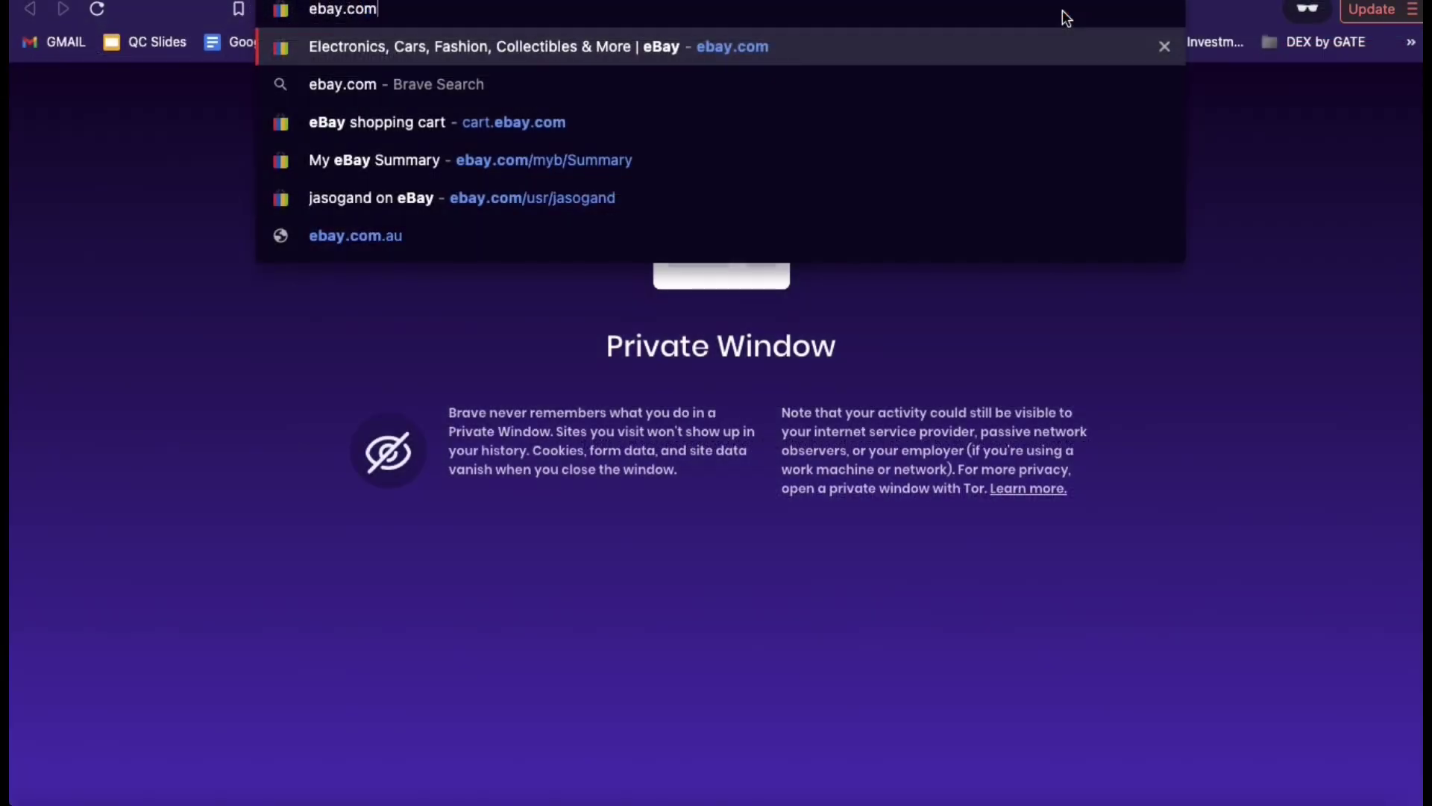
key(Return)
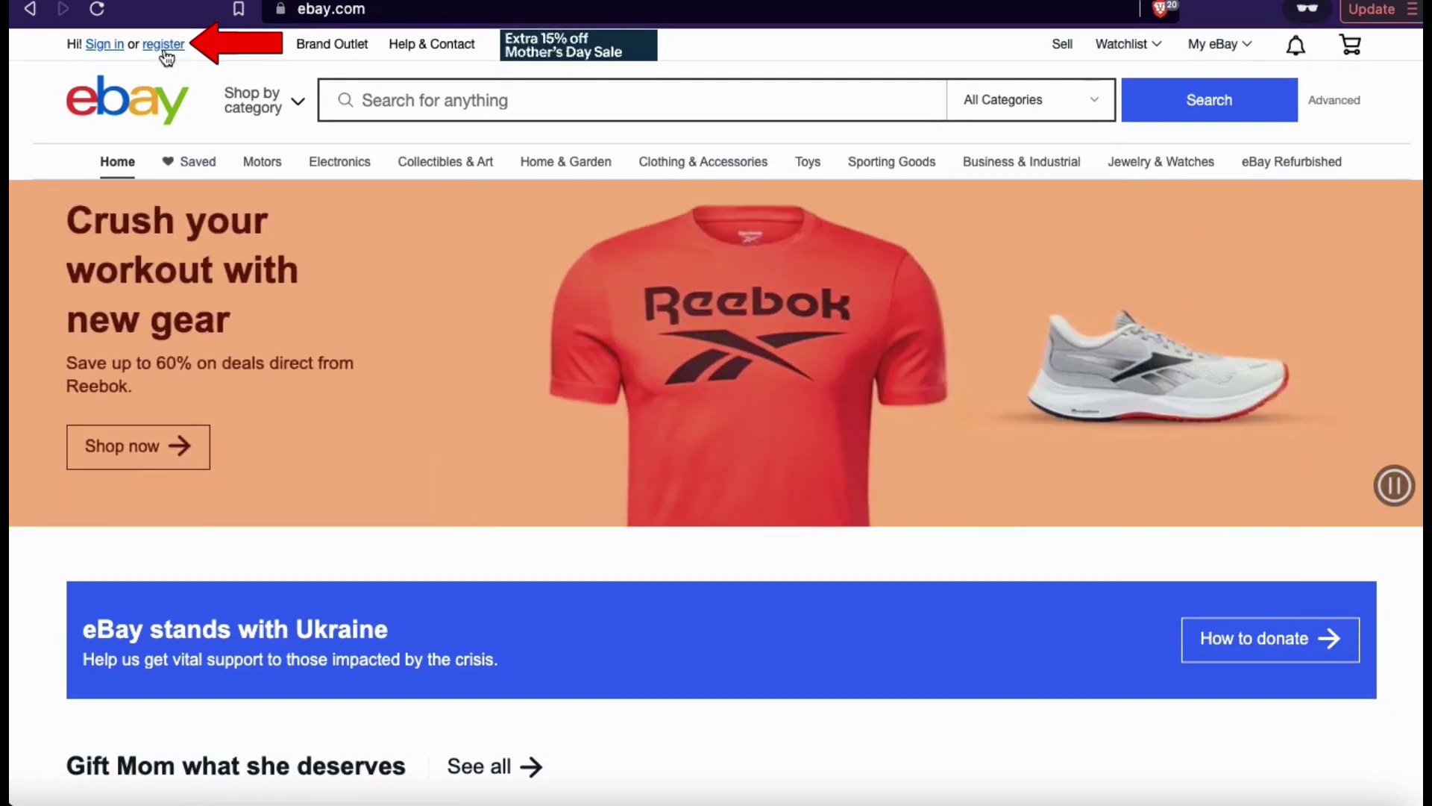
- Sign in to eBay, visit the Sell page, and open My eBay's Selling Overview
click(164, 51)
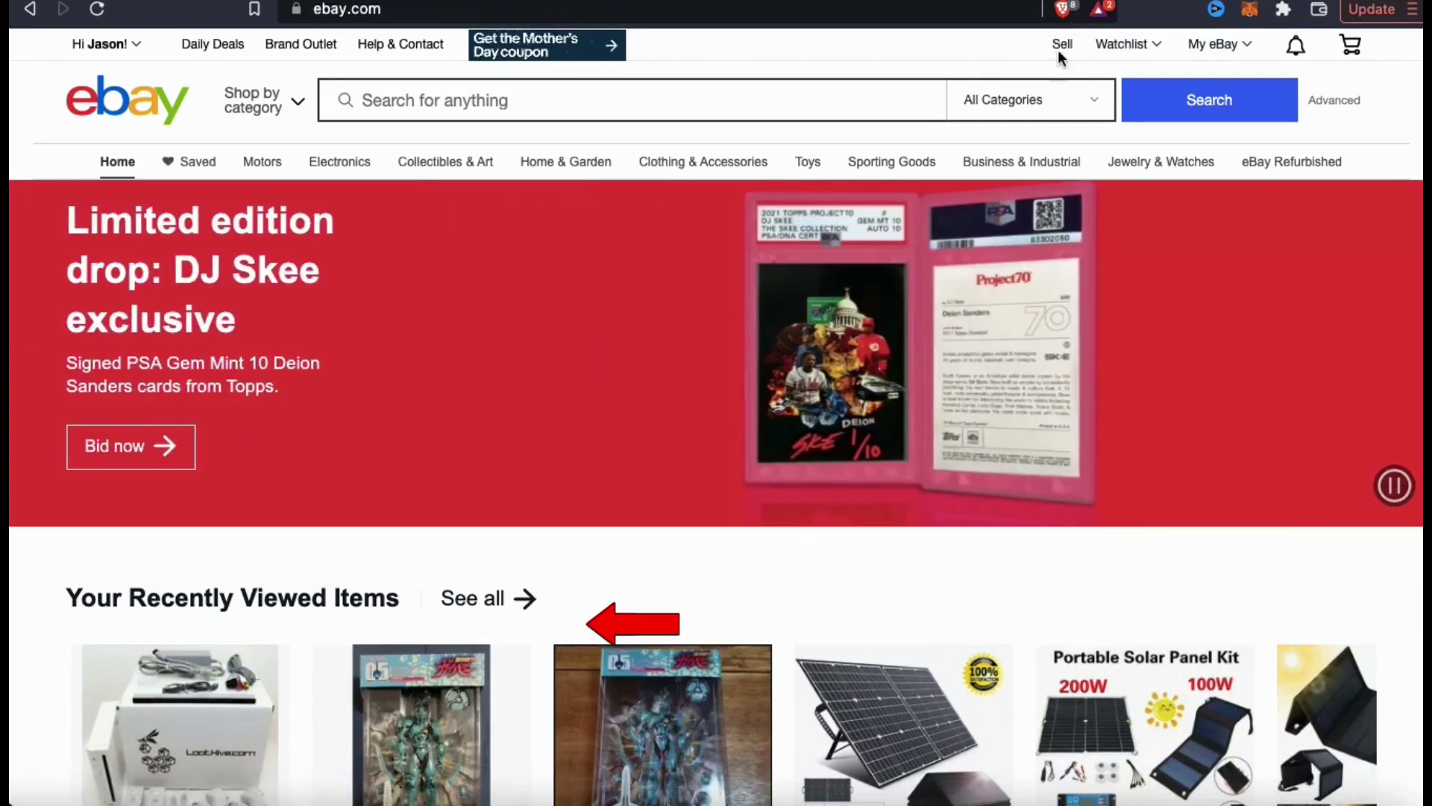
click(1063, 47)
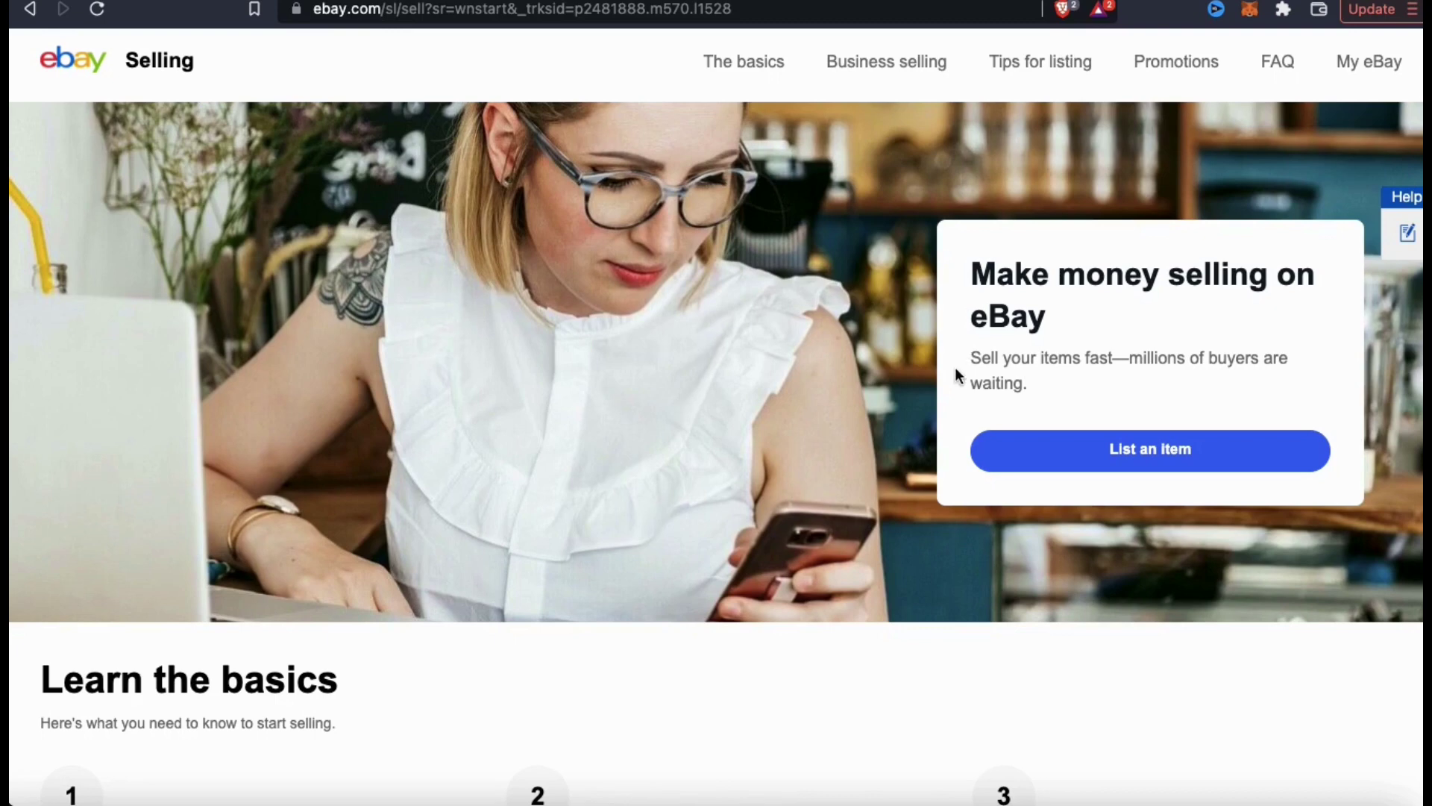
scroll(924, 481, down, 5)
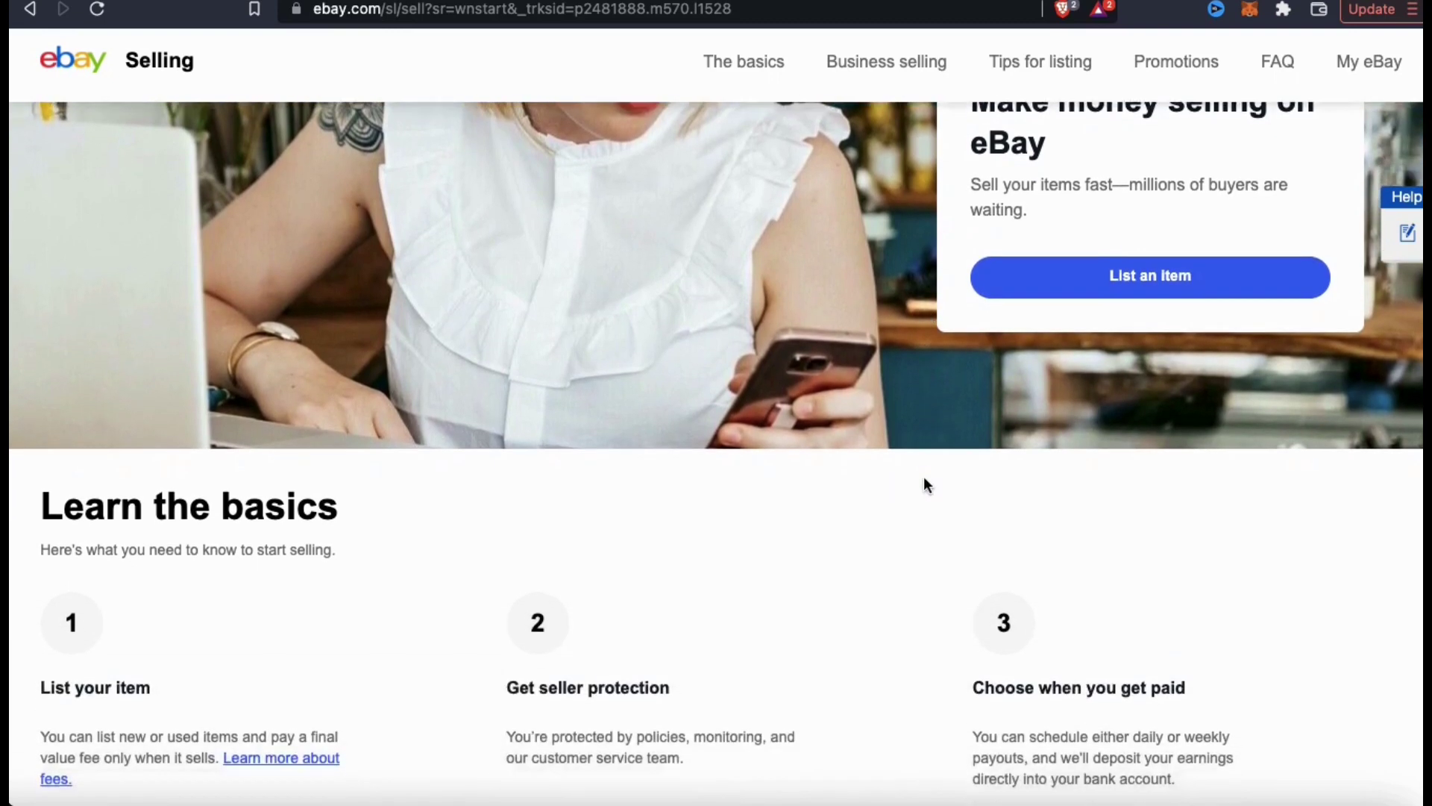
scroll(924, 485, down, 3)
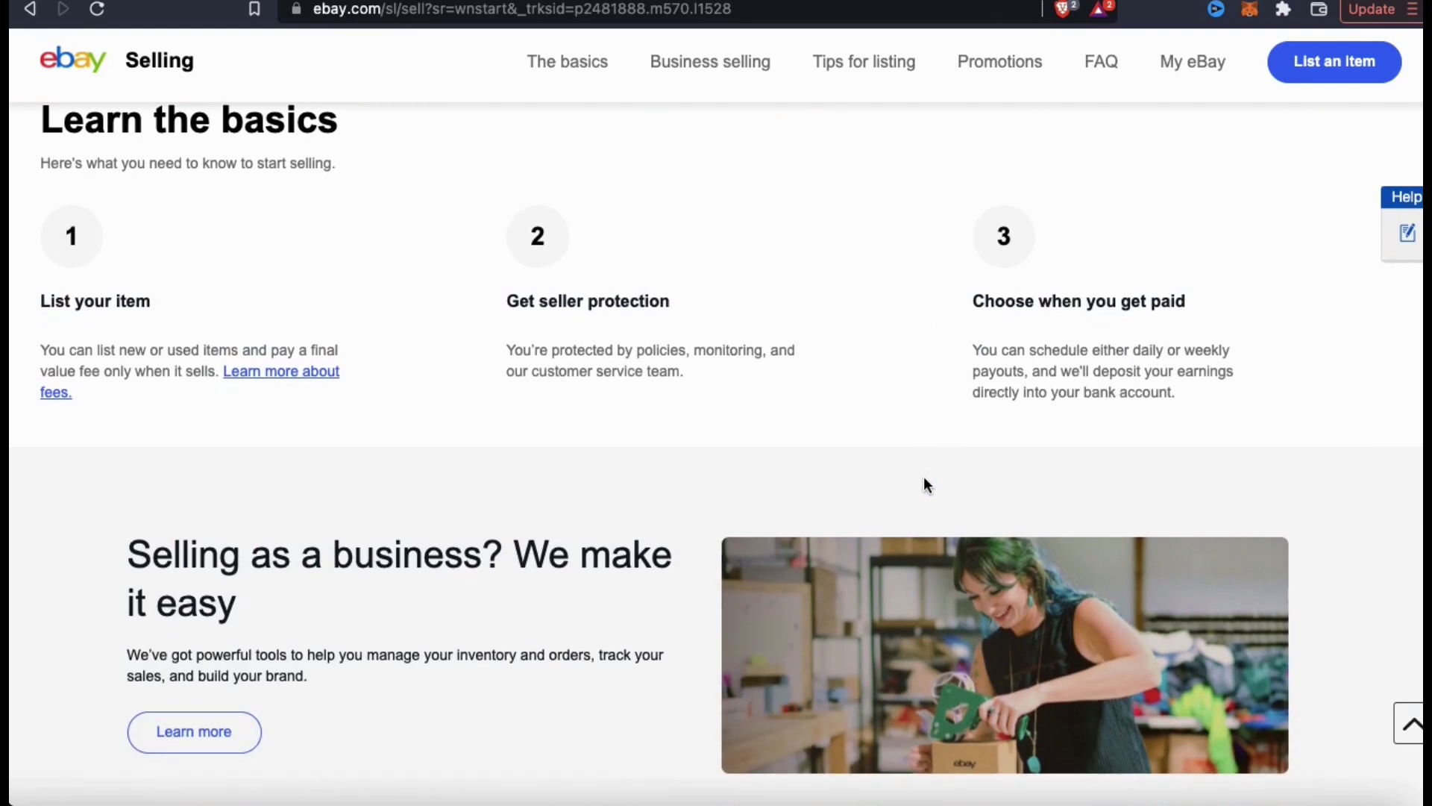
scroll(926, 485, down, 8)
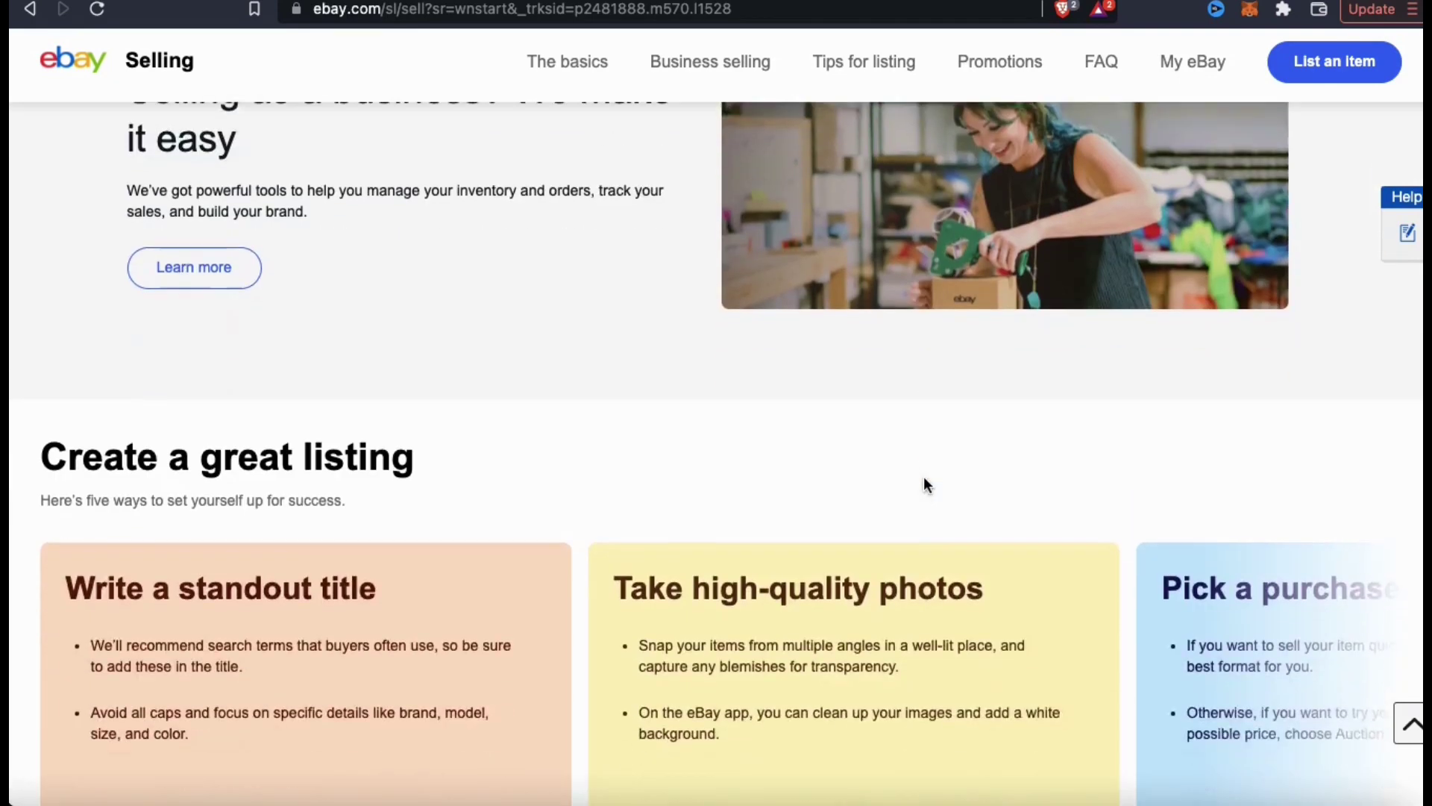
scroll(925, 481, down, 4)
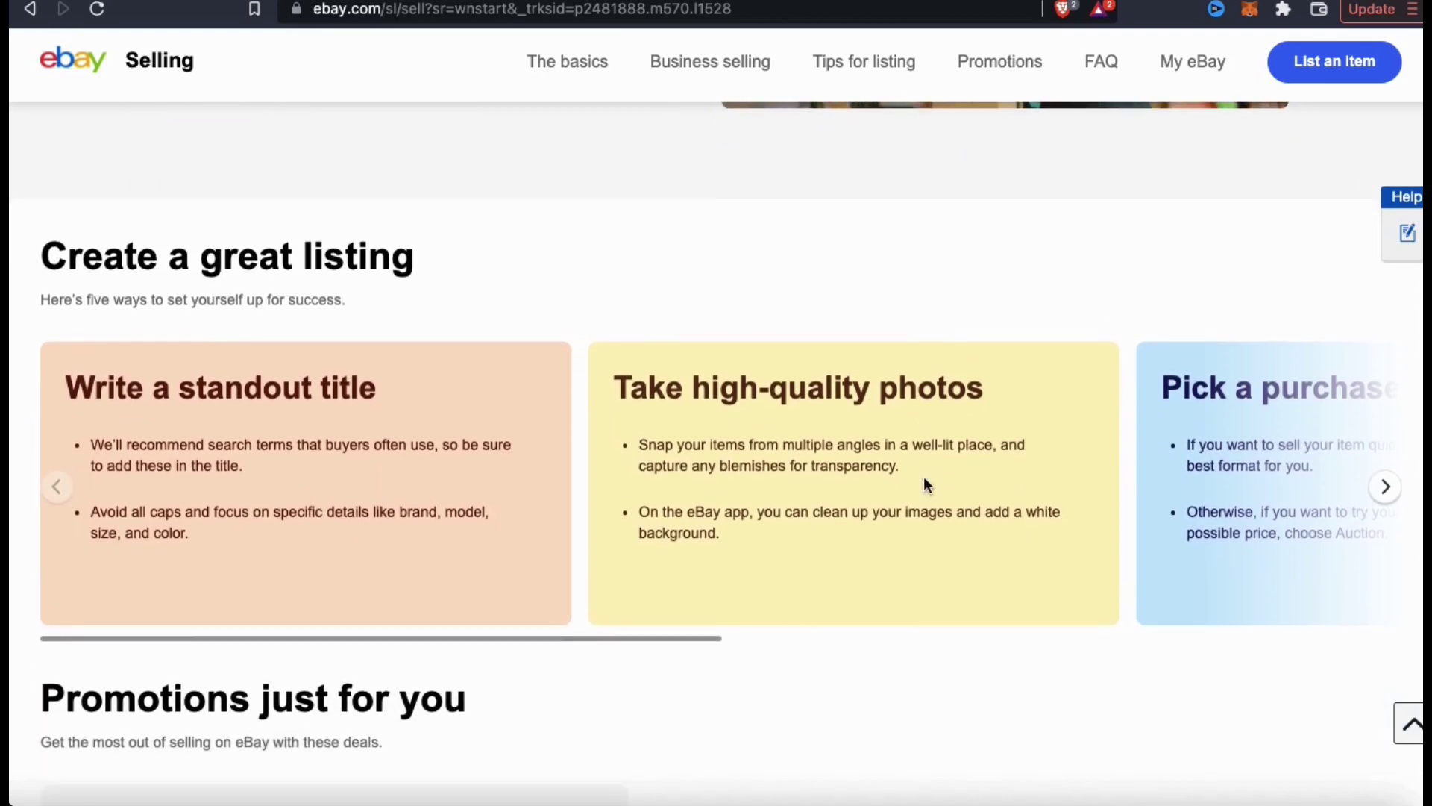
scroll(924, 485, up, 18)
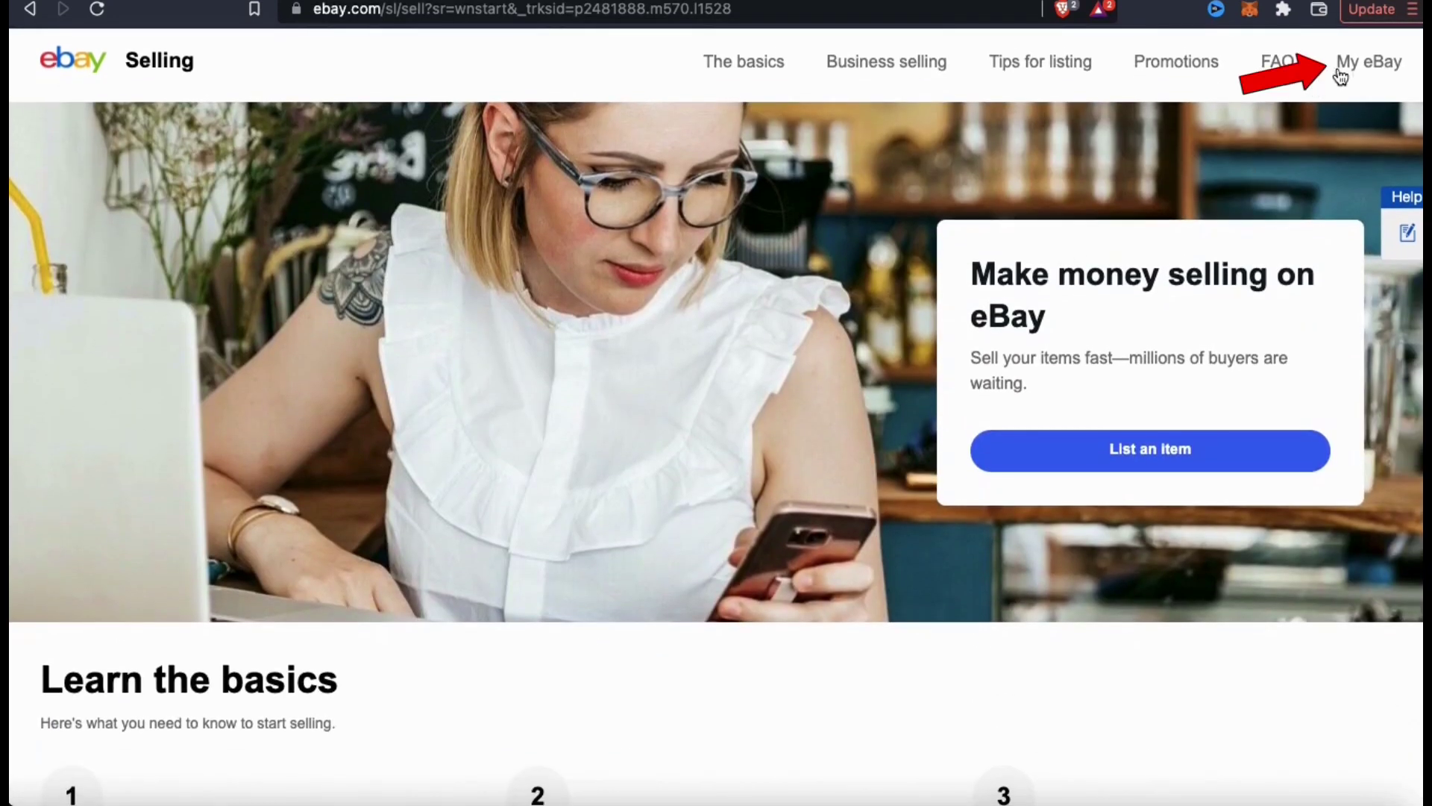
click(1359, 66)
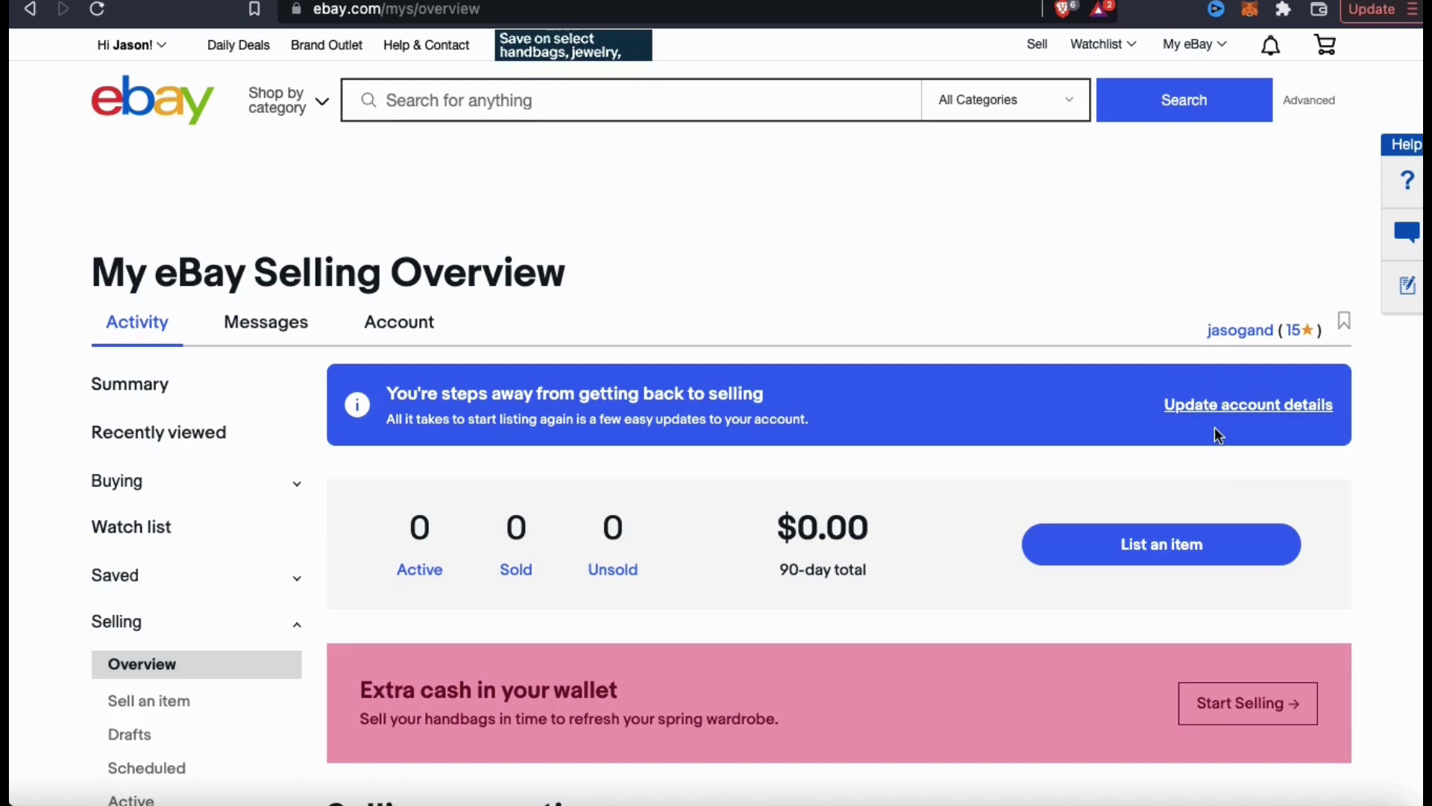
- Open eBay's account-details update from the Selling Overview banner to reach 'Verify your existing information'
scroll(1215, 428, down, 2)
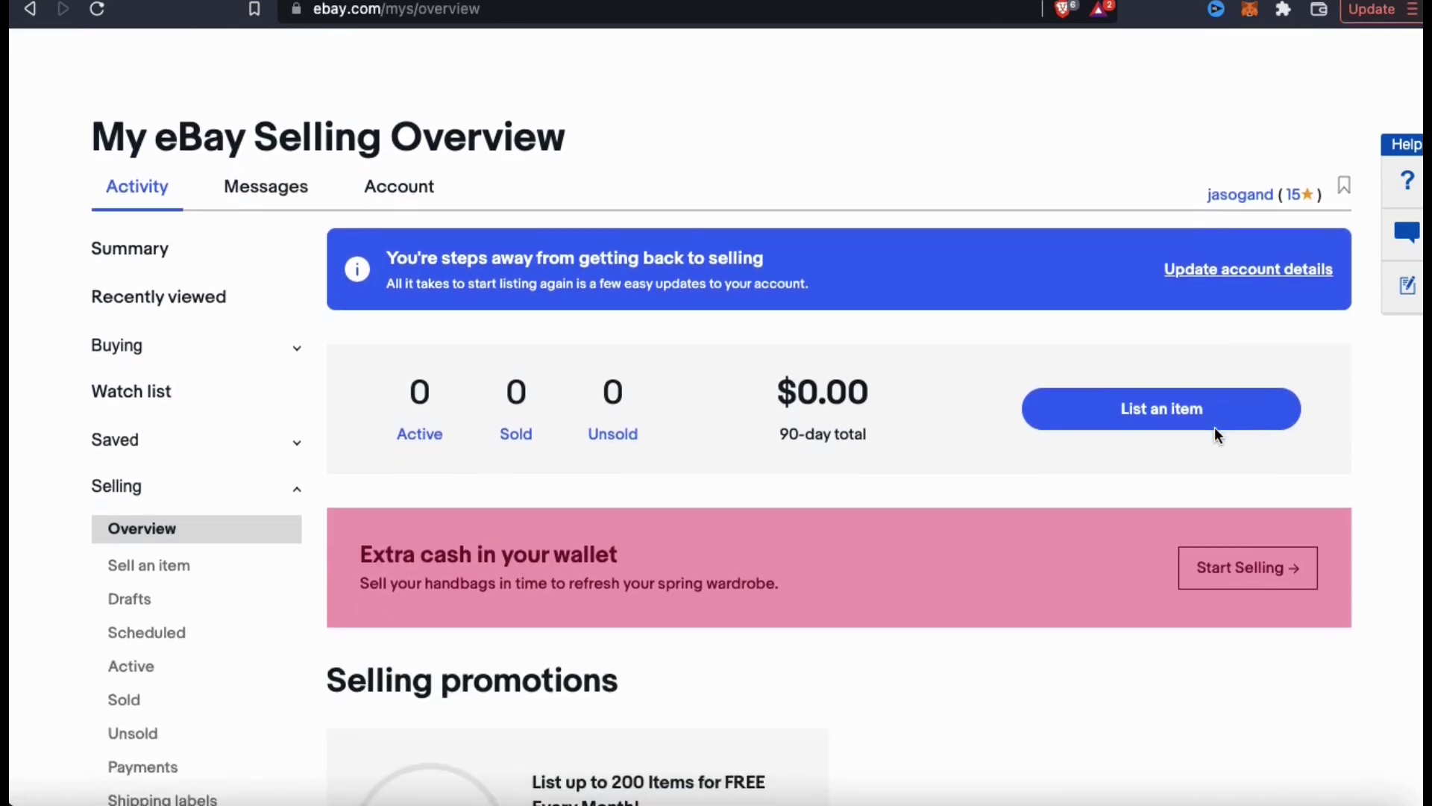
scroll(1214, 428, down, 1)
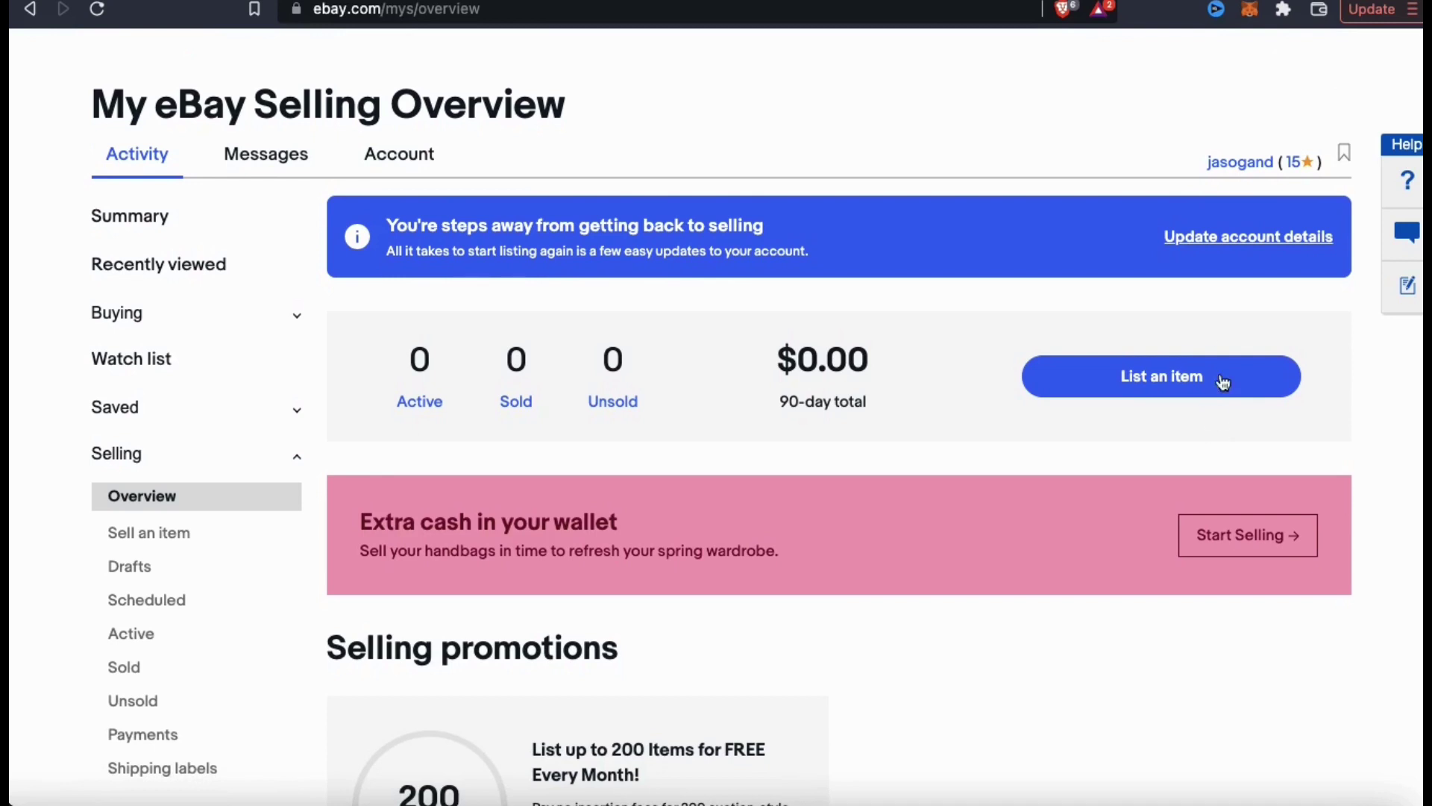
click(1224, 241)
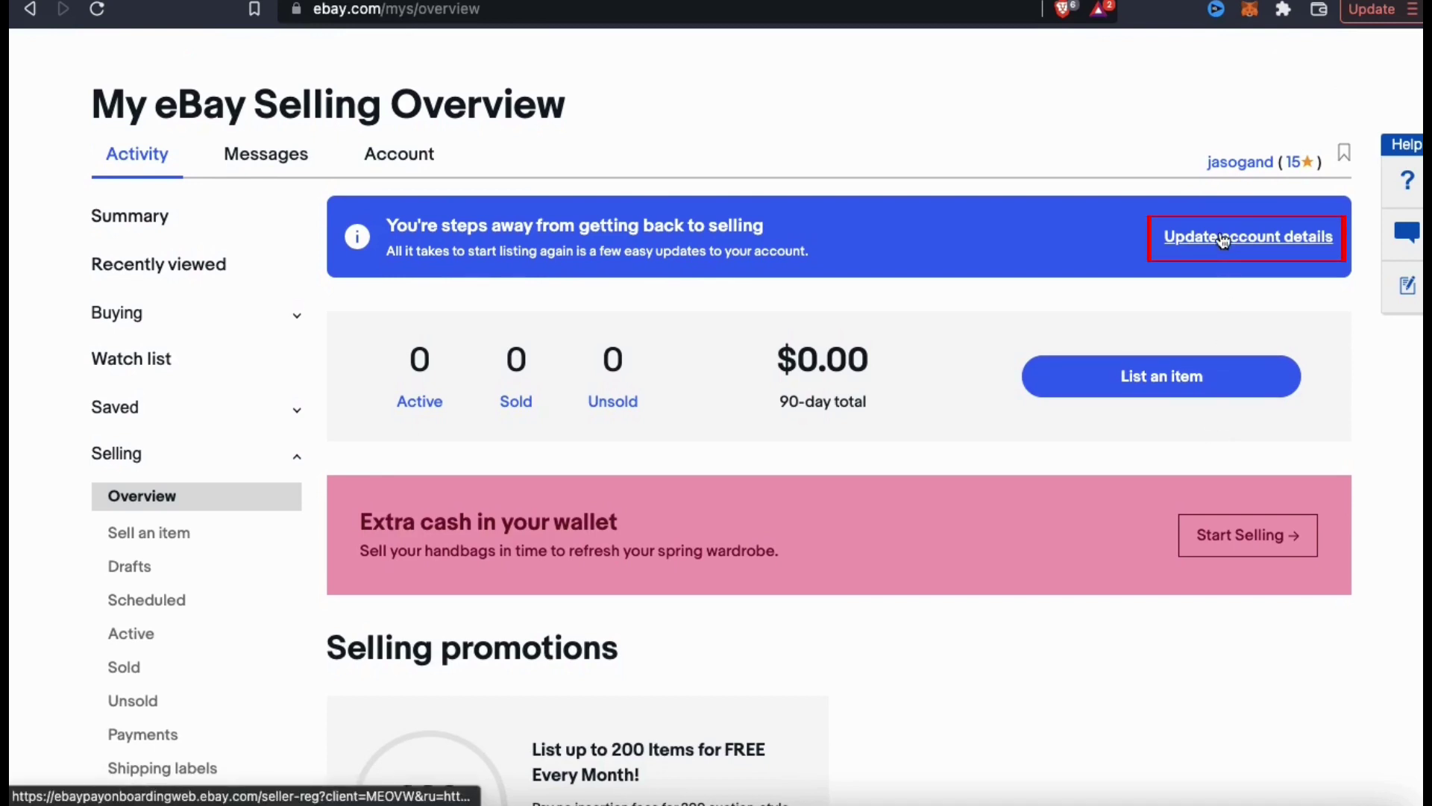
click(1223, 240)
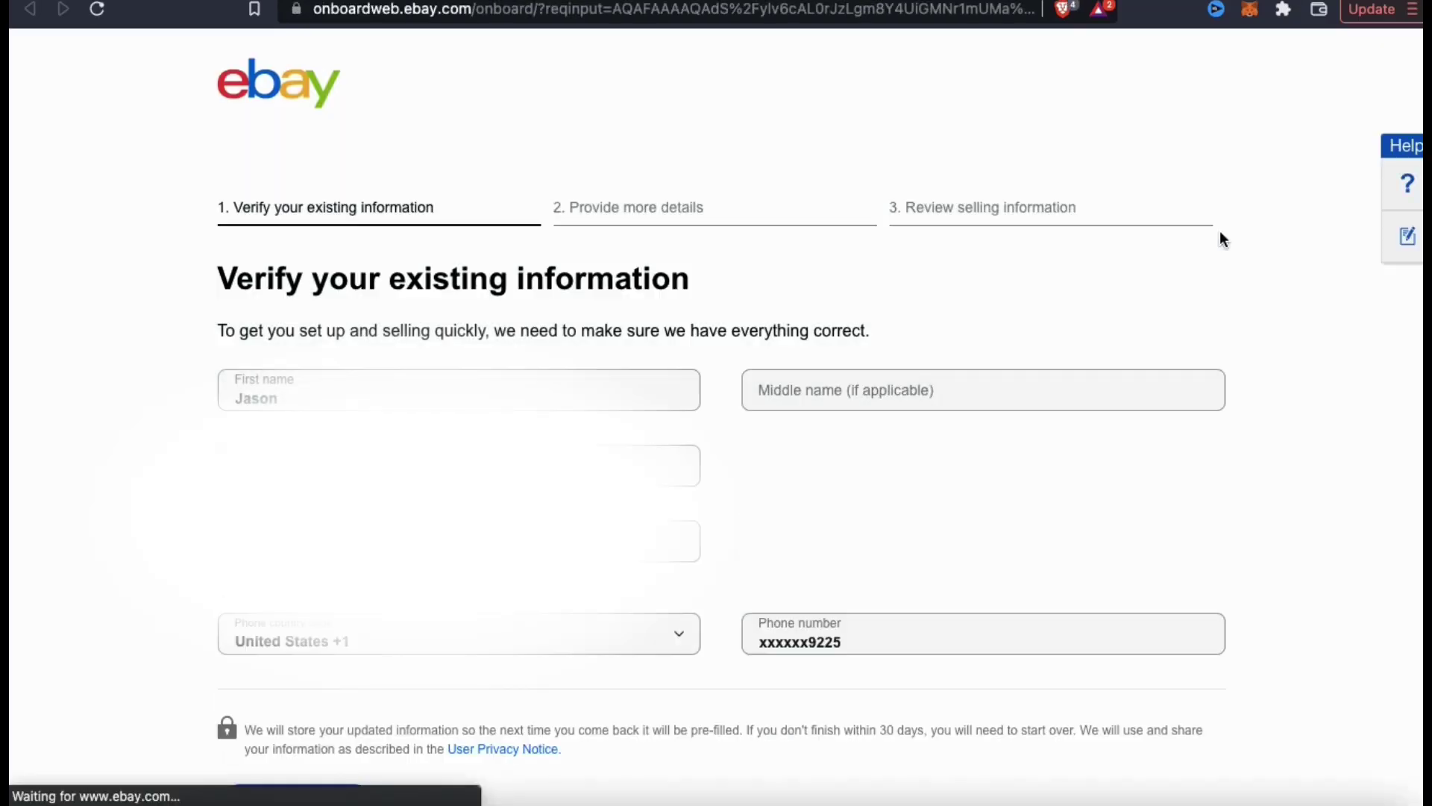
- Confirm the pre-filled details, then verify the phone number by entering the texted security code
scroll(1219, 232, down, 2)
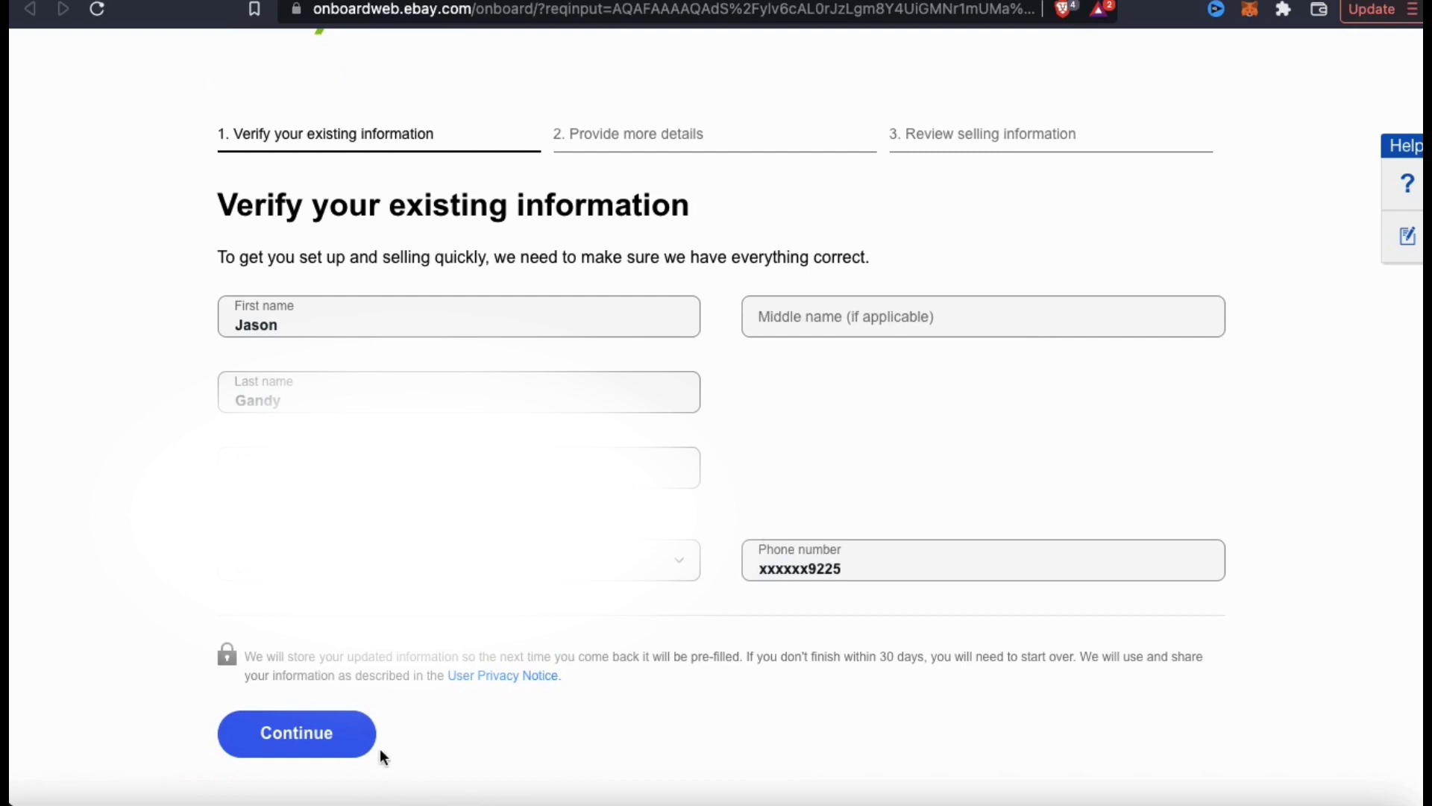
click(366, 725)
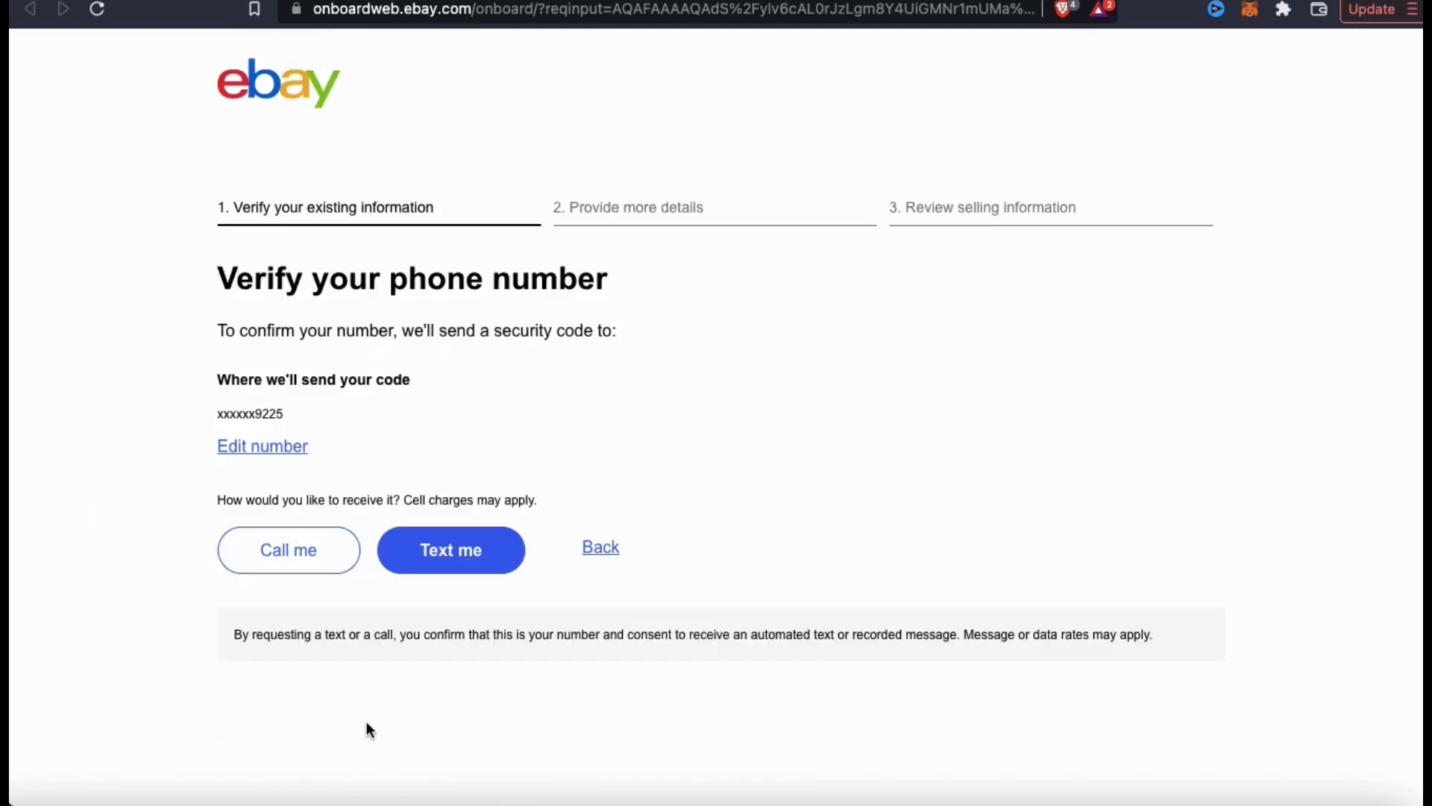
click(424, 561)
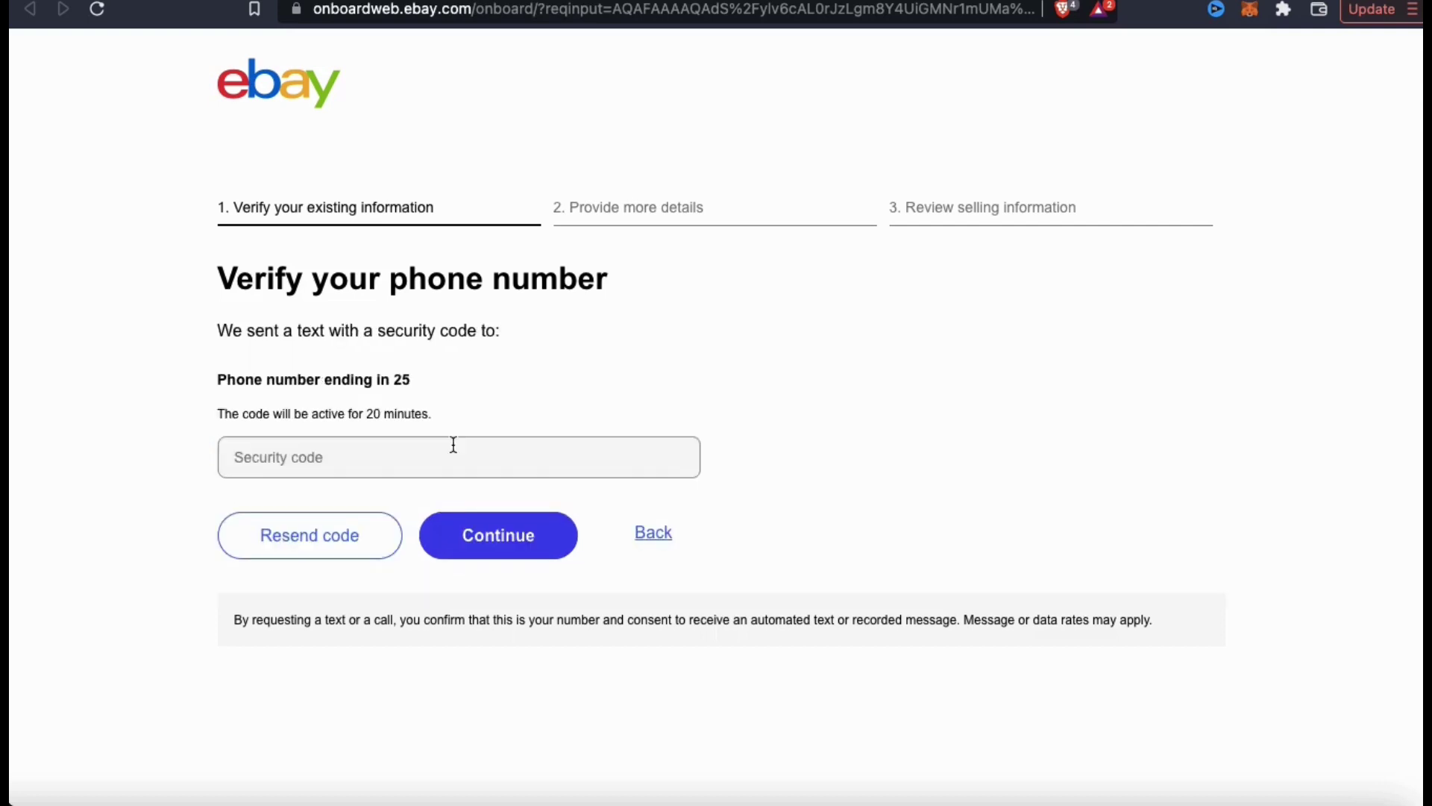
click(454, 445)
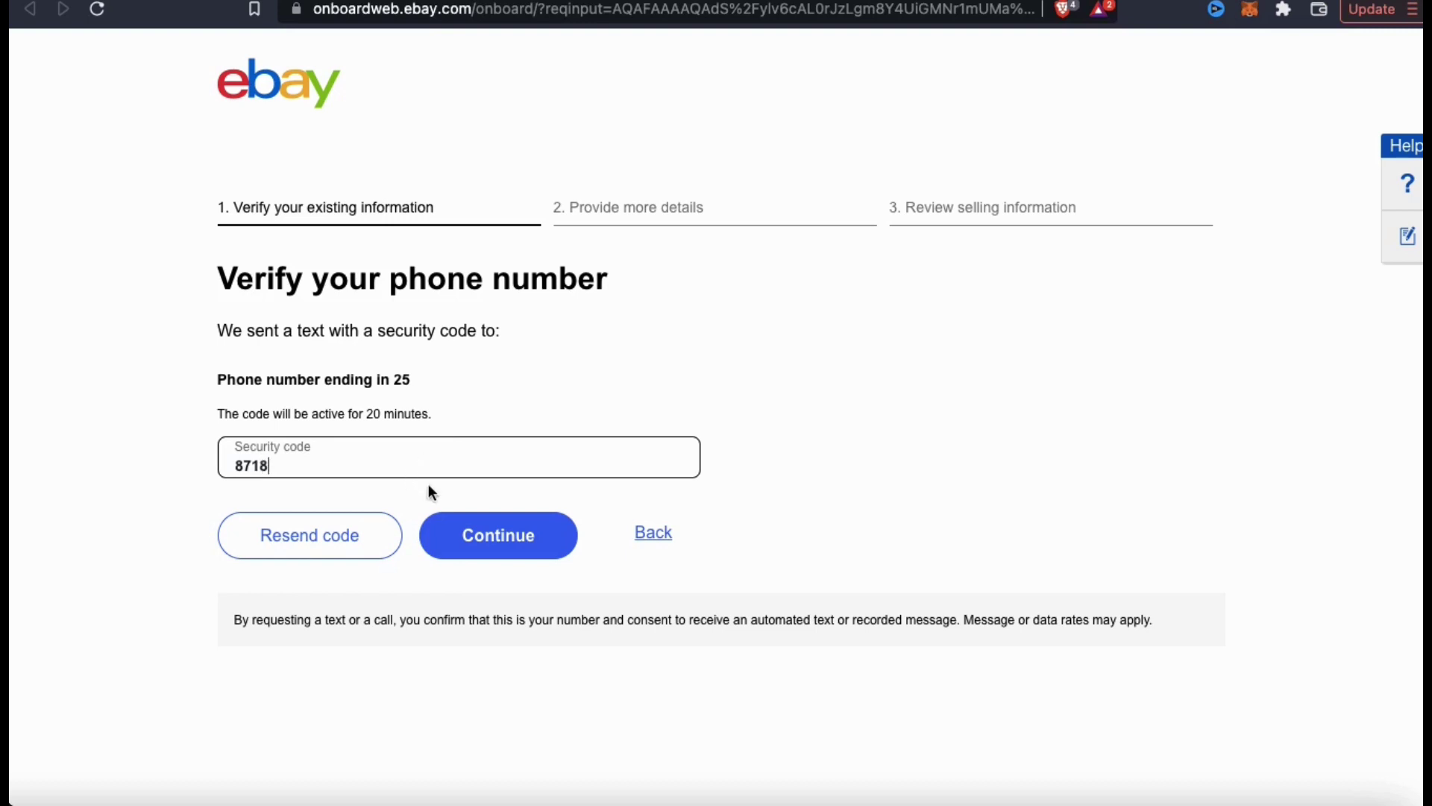
click(462, 544)
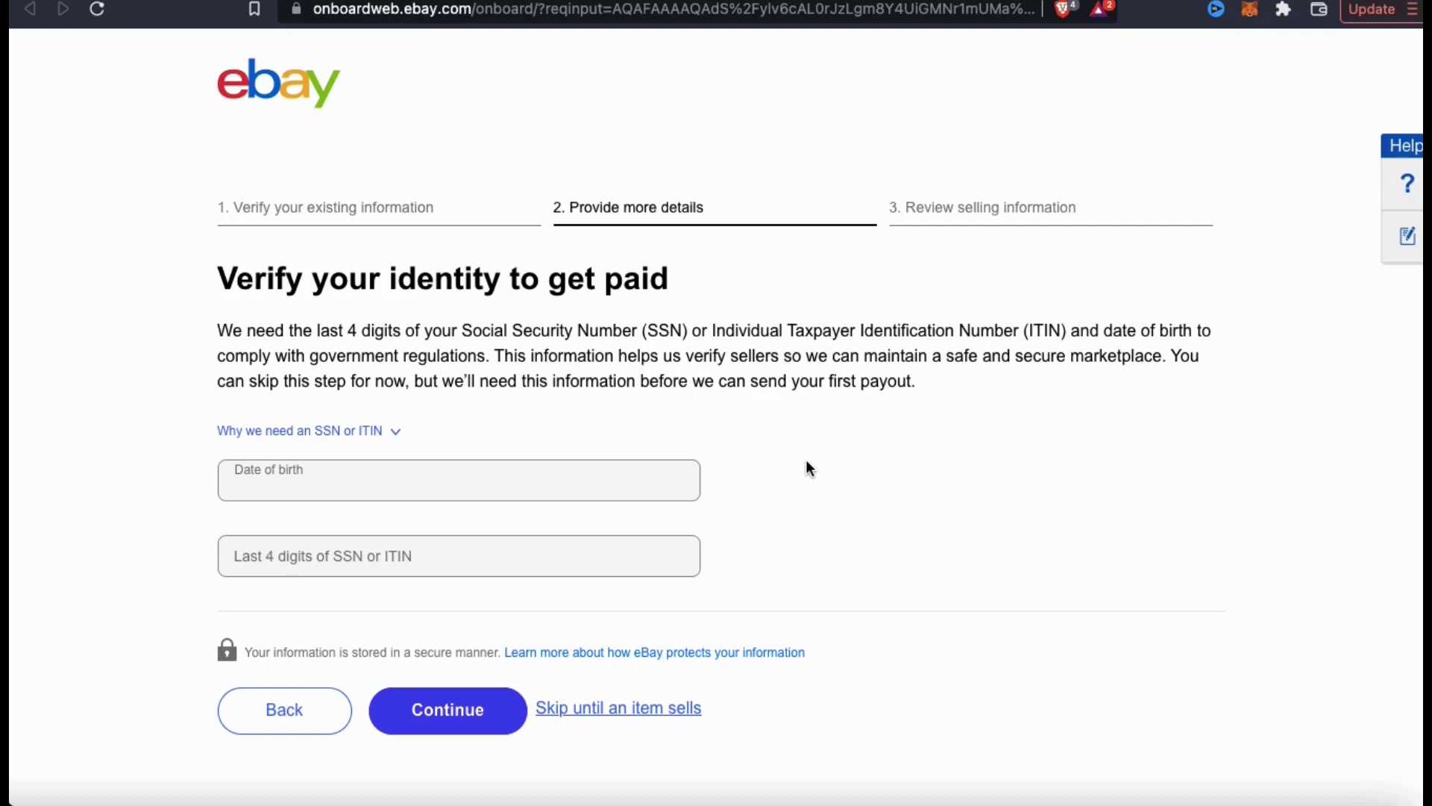
- Enter the date of birth, continue past identity verification, and complete the eBay seller sign-up
click(621, 486)
text(0)
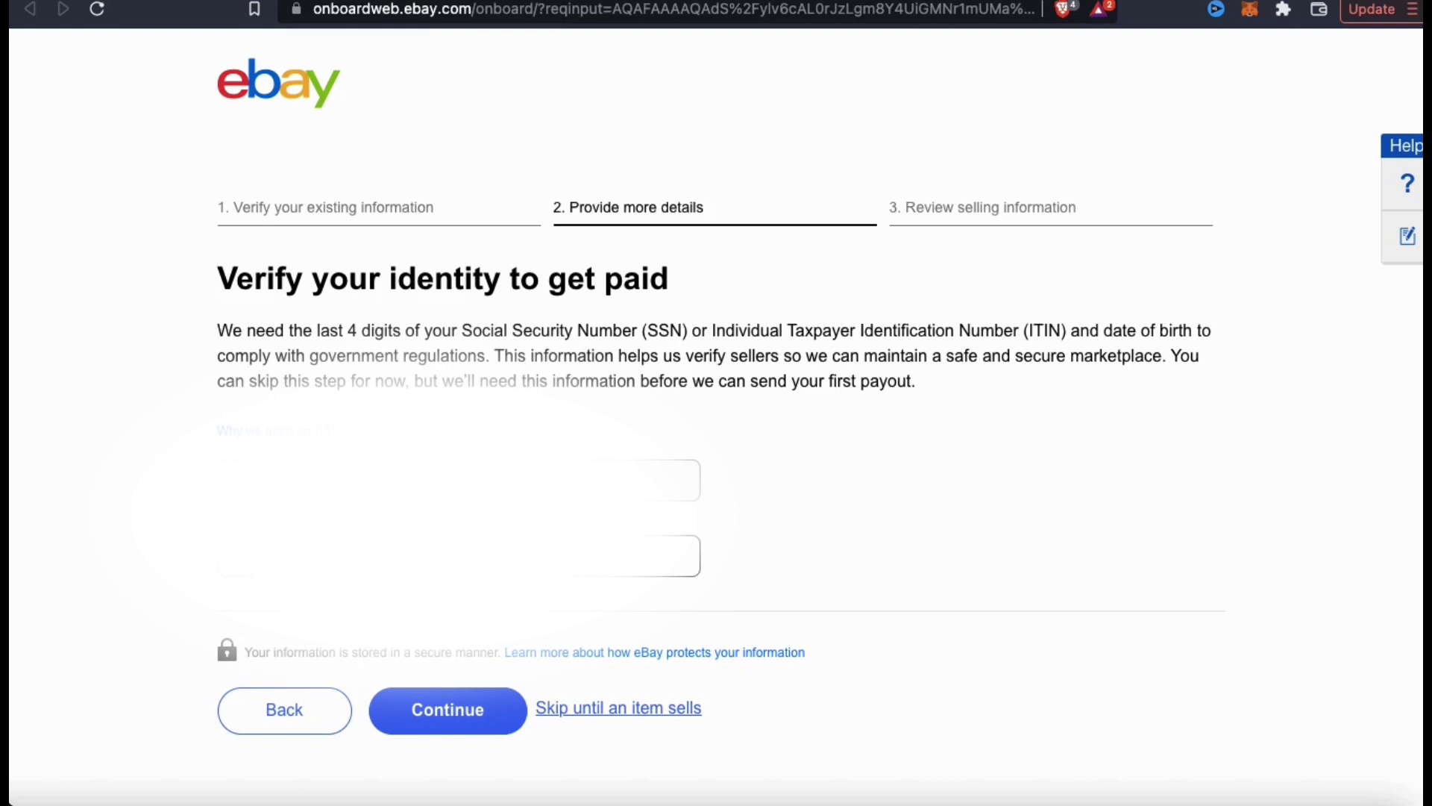
click(427, 707)
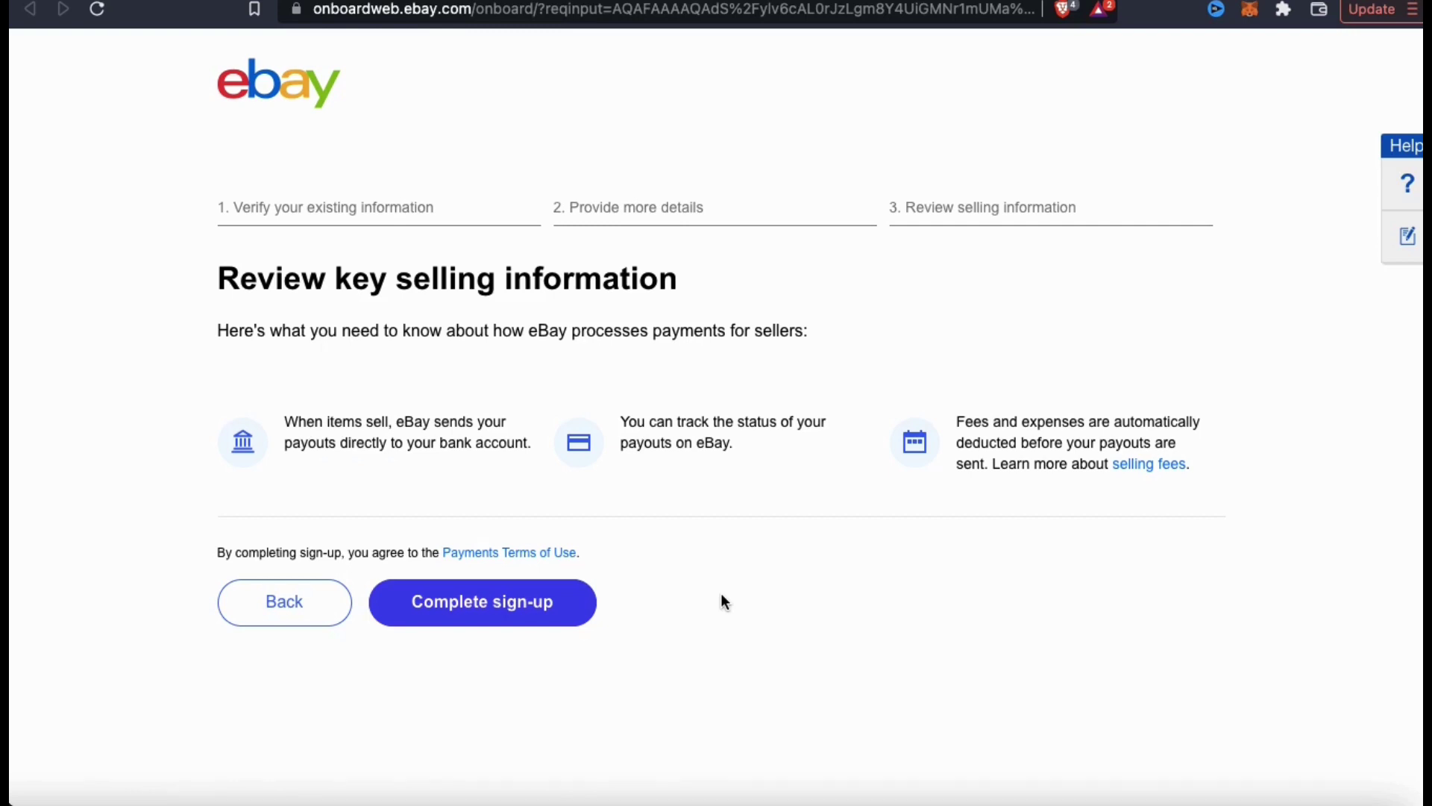
click(535, 601)
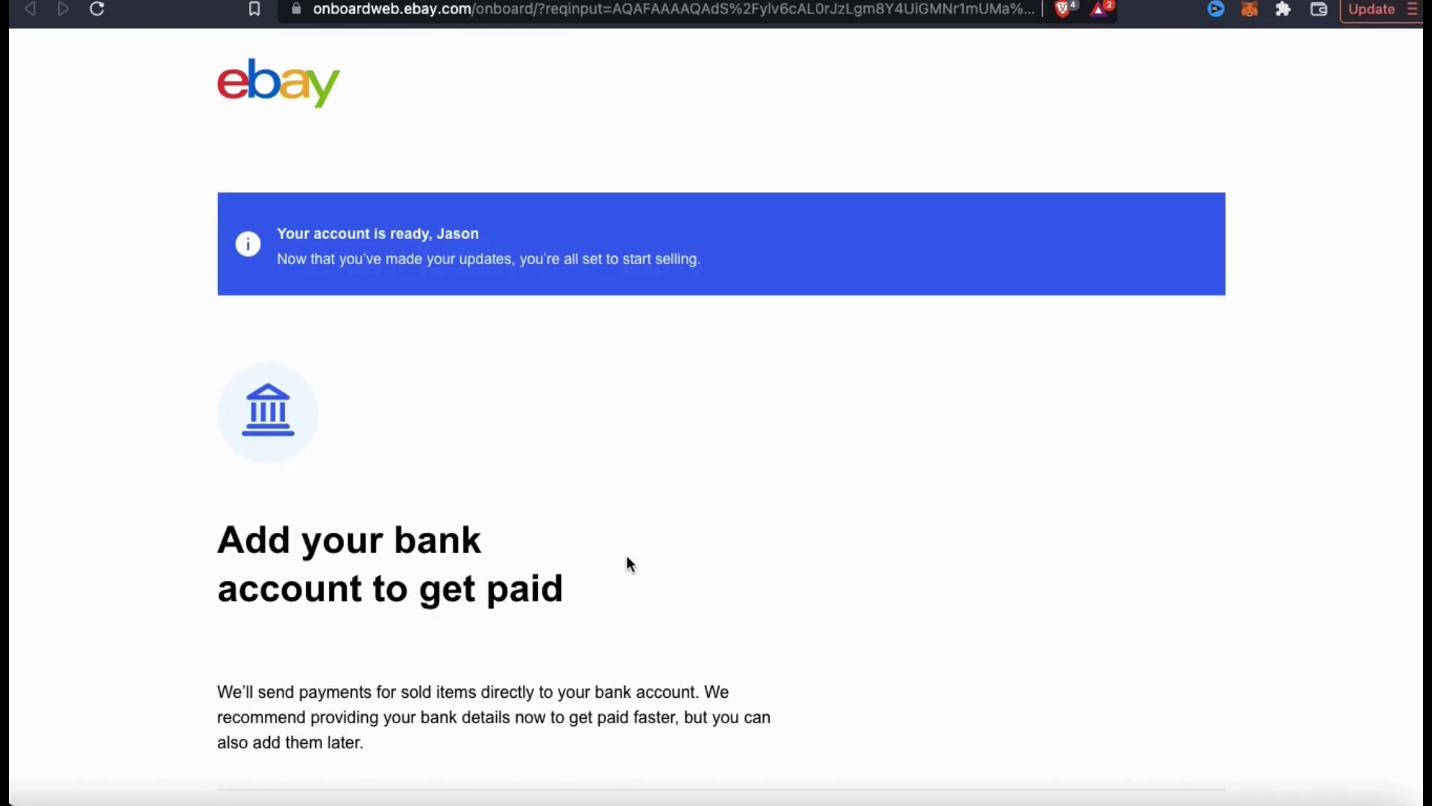
scroll(627, 564, down, 3)
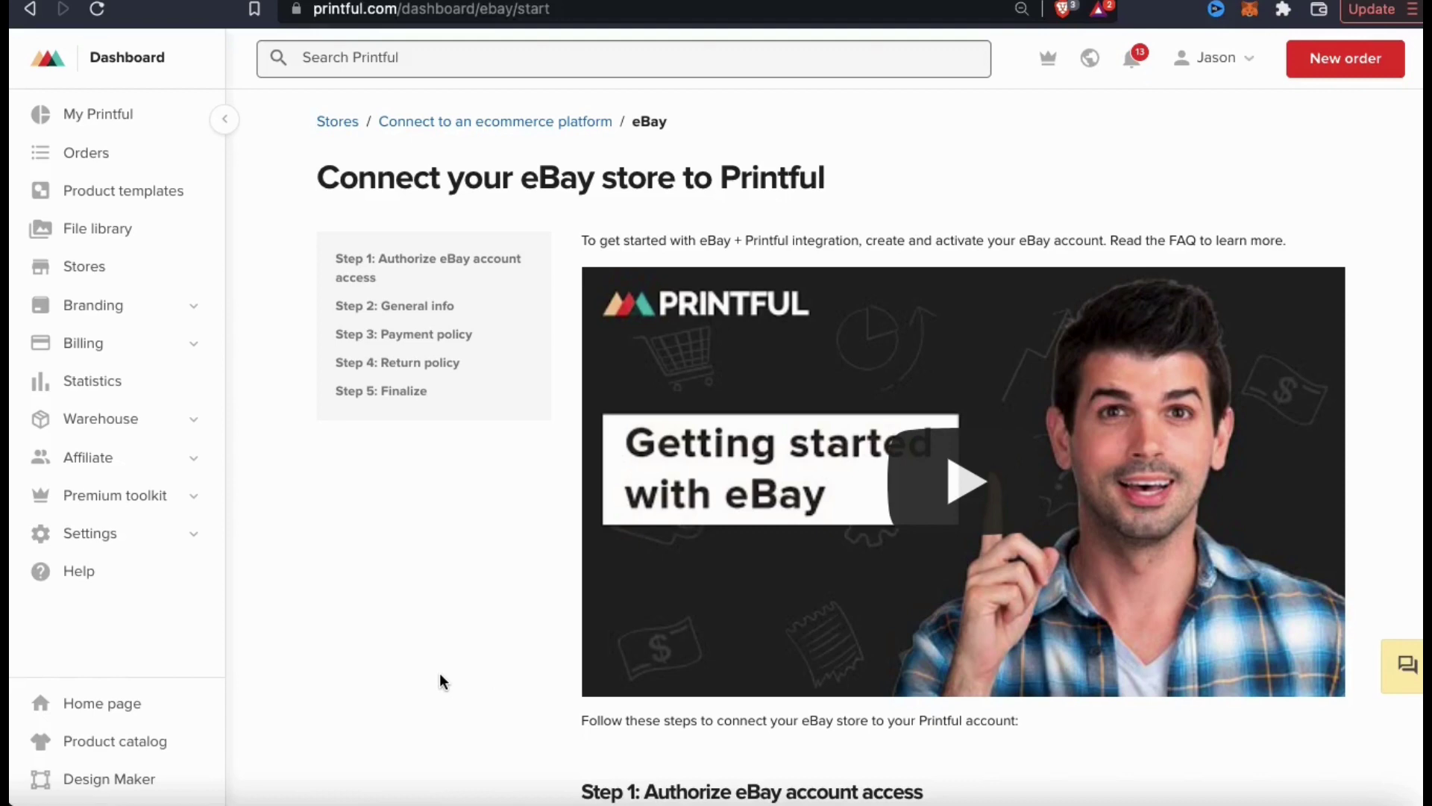
- Connect the eBay account to Printful in Step 1, signing in to eBay with Google
scroll(443, 680, down, 5)
scroll(442, 681, down, 5)
scroll(442, 680, down, 1)
scroll(442, 680, up, 1)
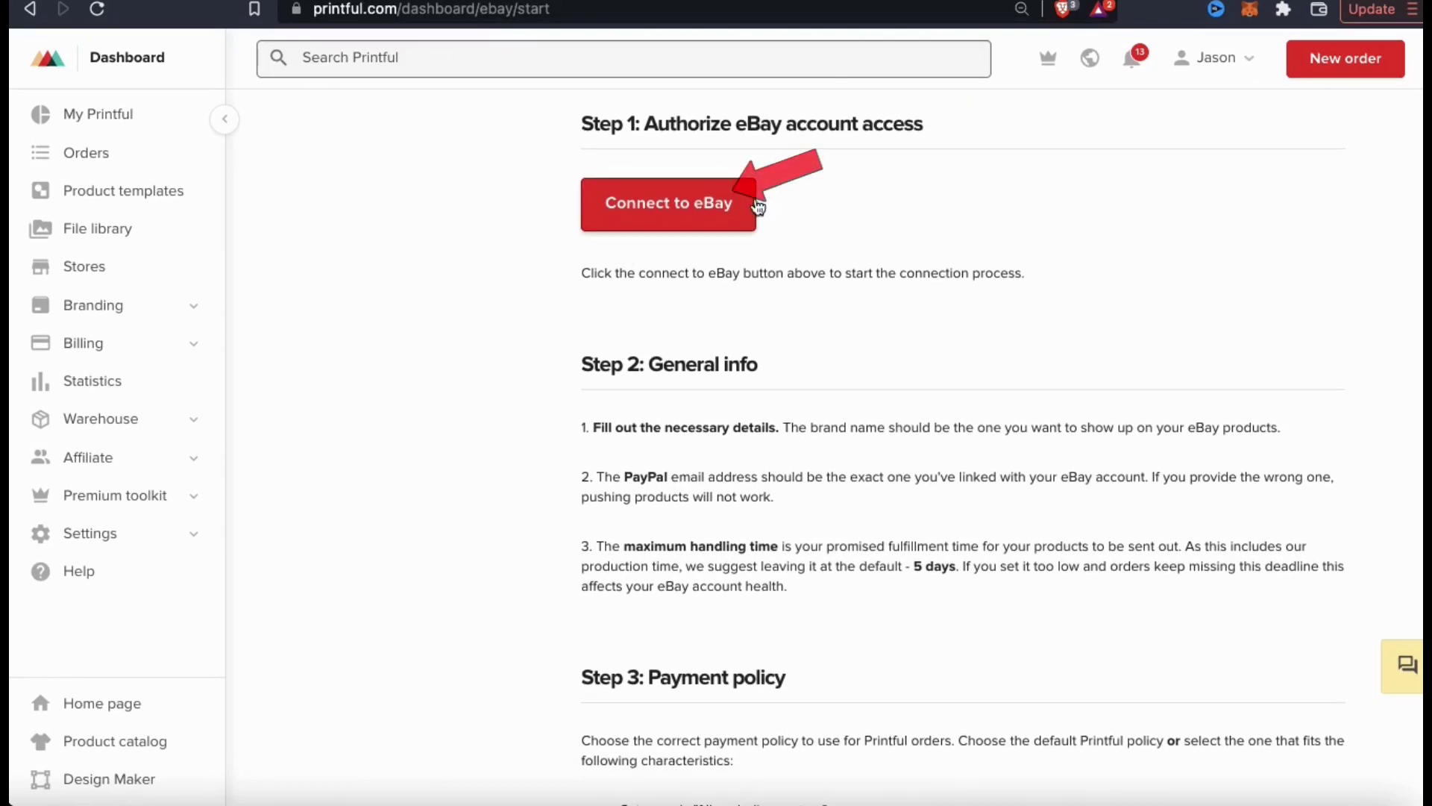
click(664, 217)
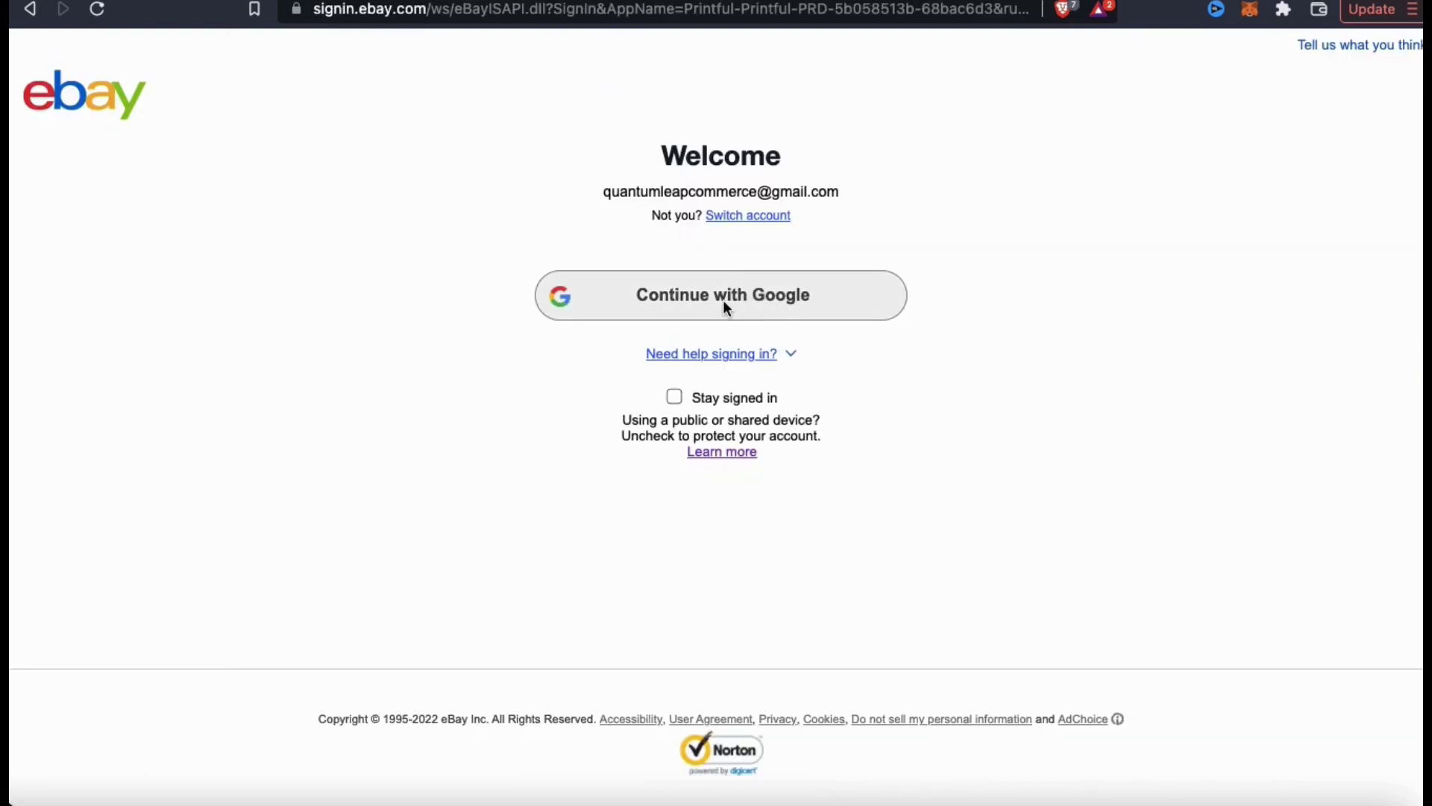
click(723, 302)
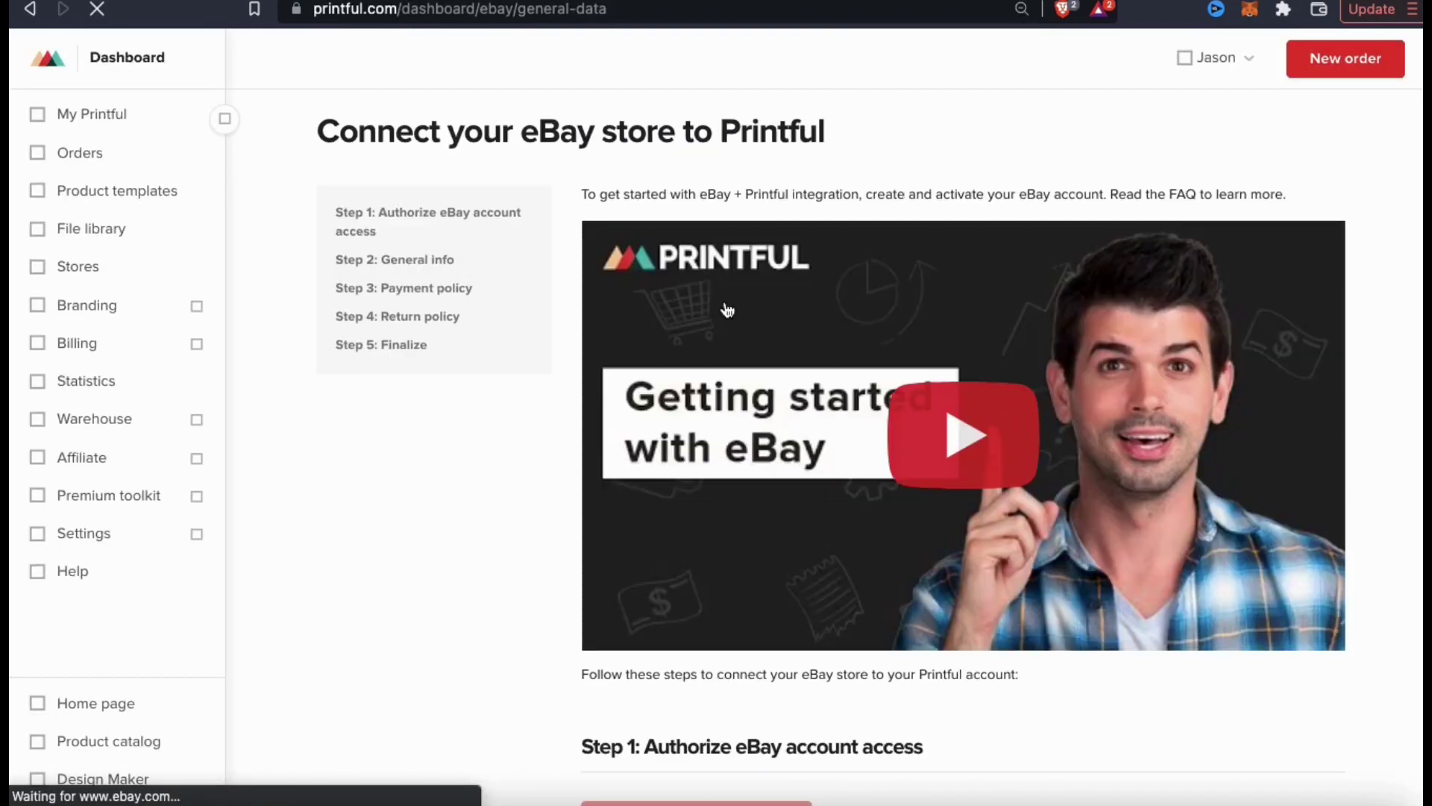
scroll(483, 483, down, 6)
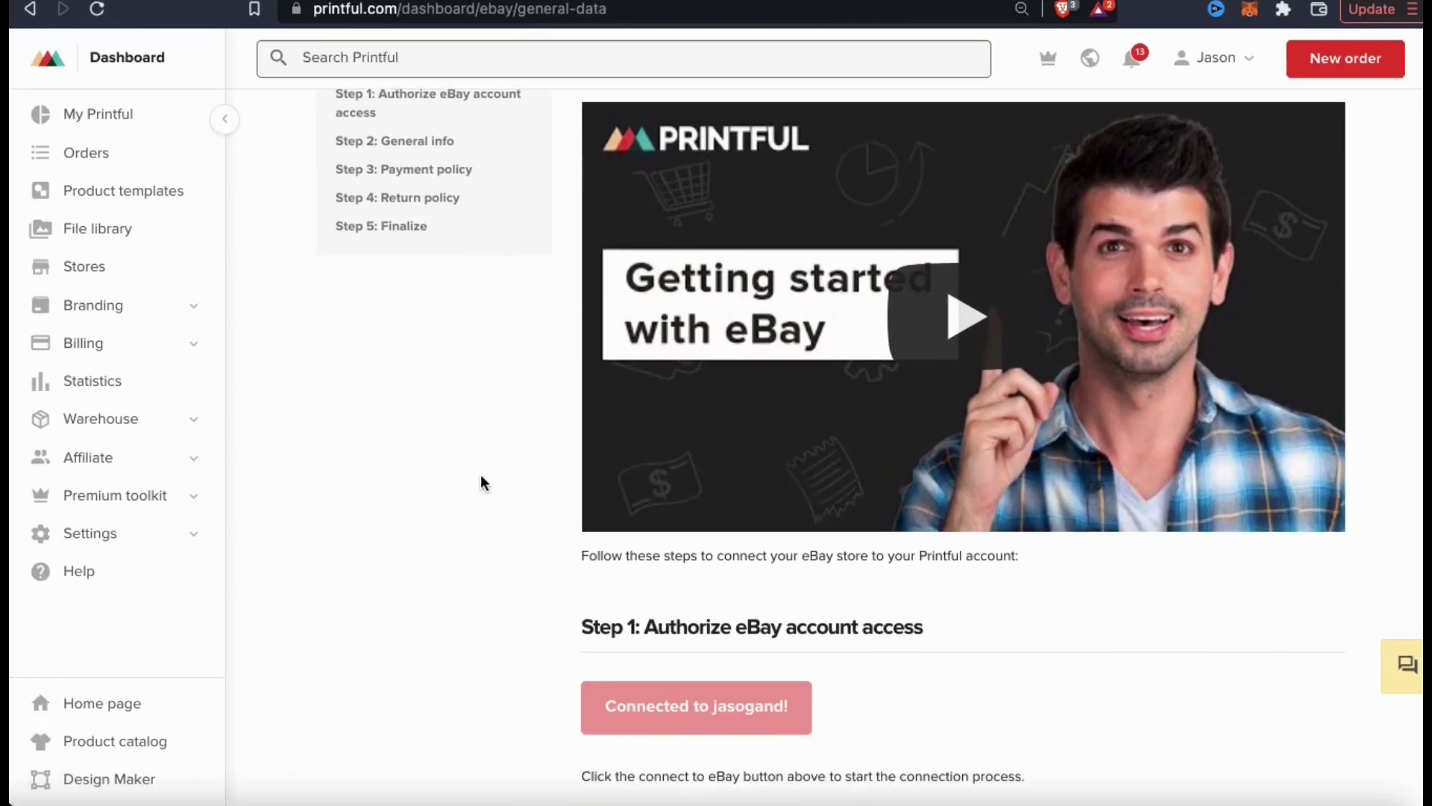
scroll(483, 483, down, 2)
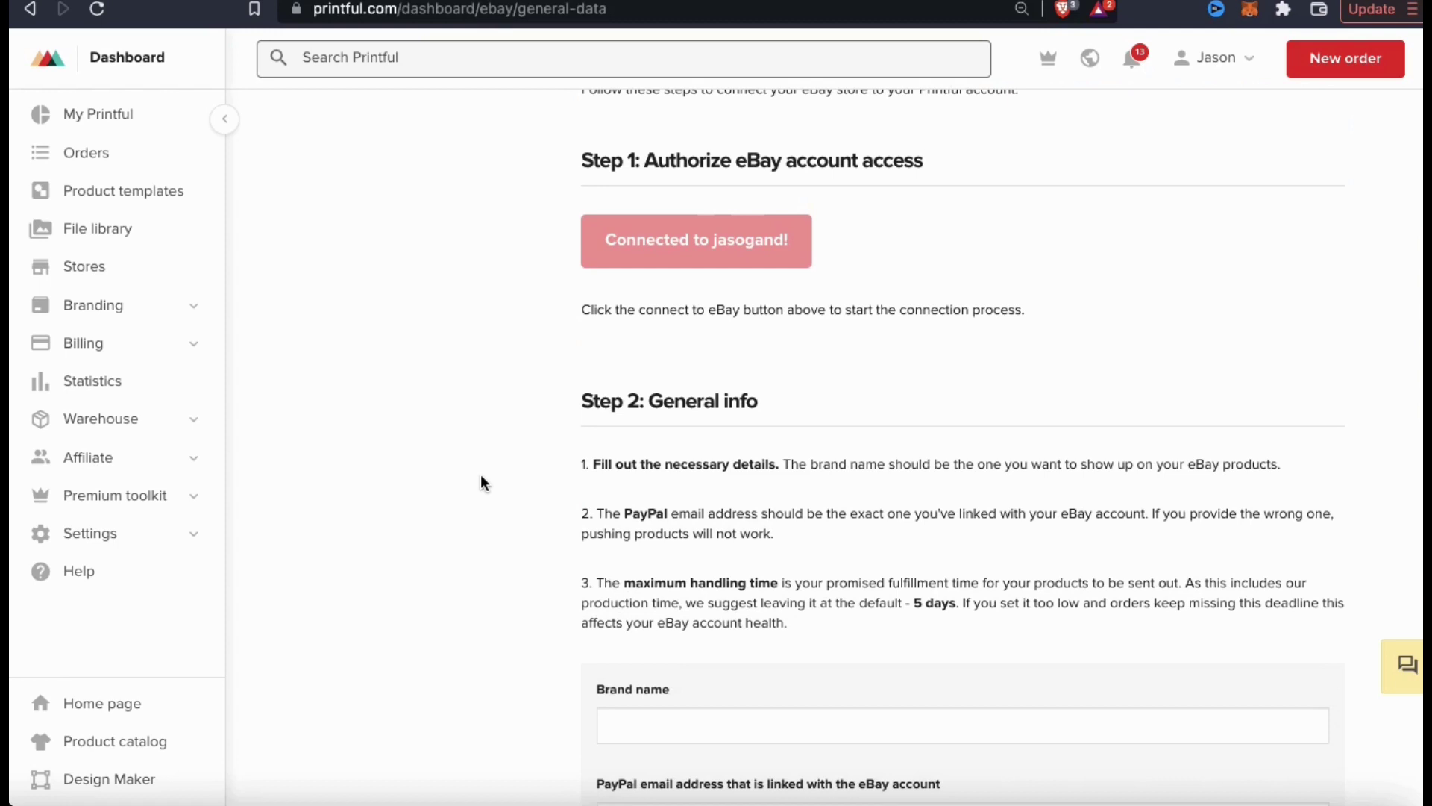
- Enter brand name 'Quantum Designs', autofill the PayPal e-mail, keep 5-day handling time, and submit
scroll(483, 483, down, 1)
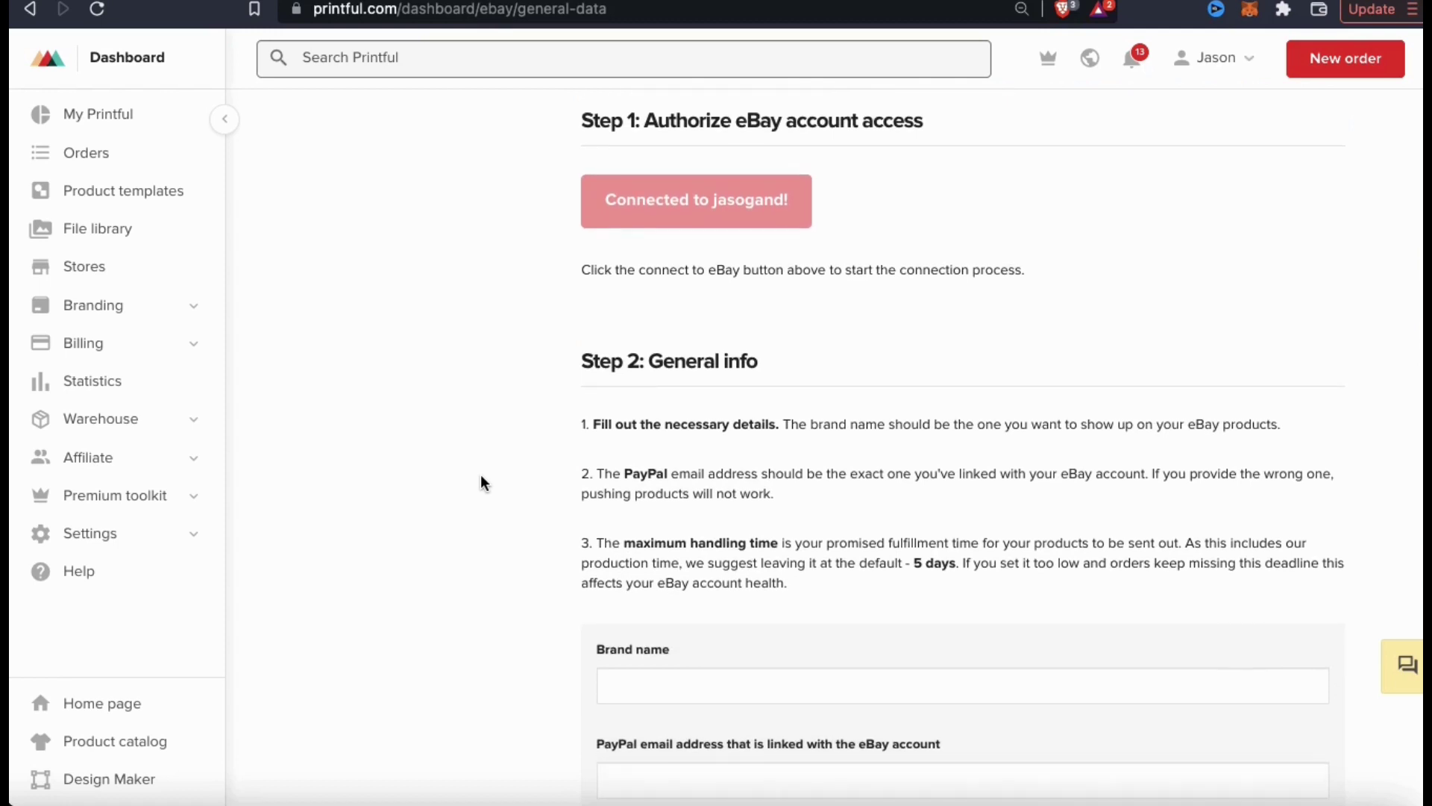
scroll(483, 484, down, 6)
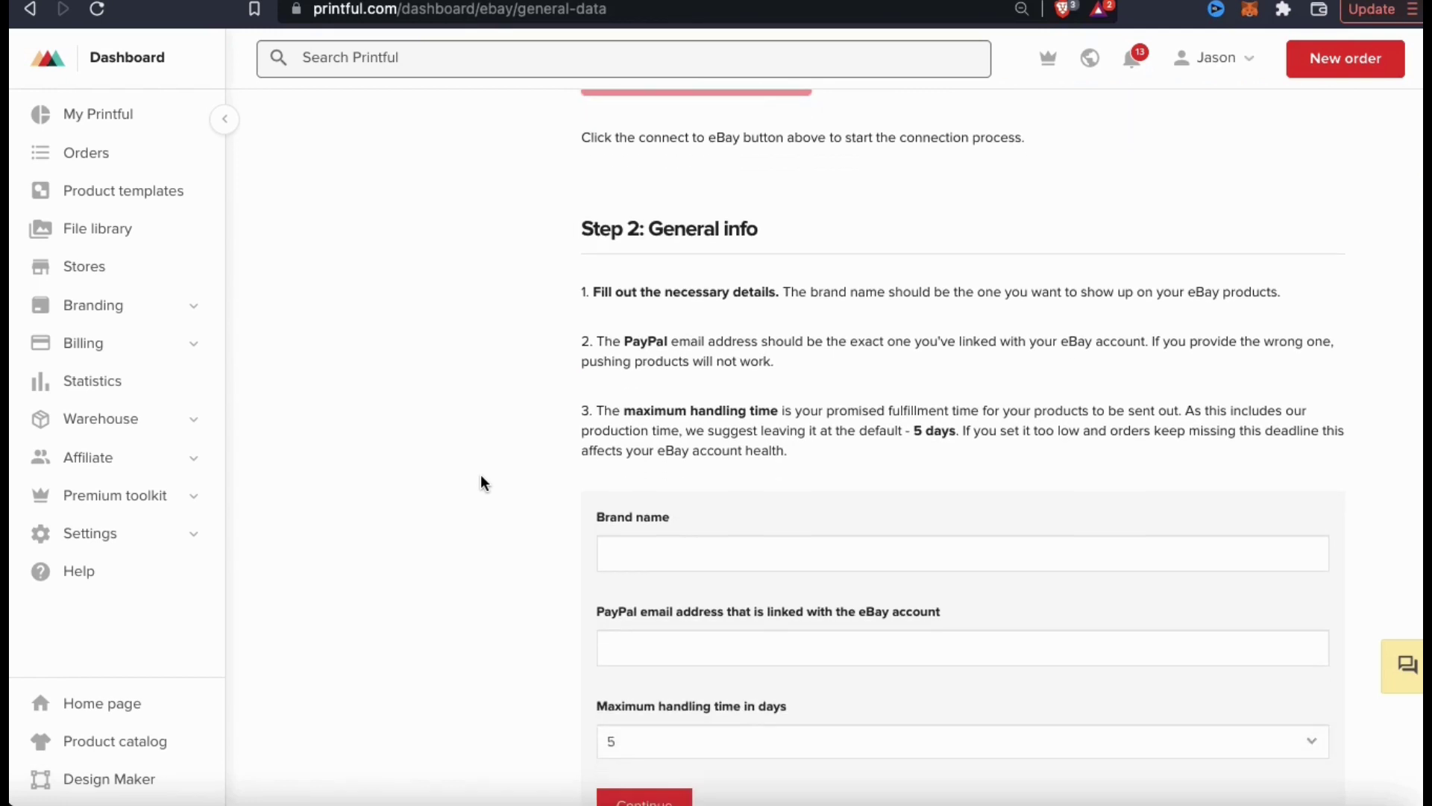
click(650, 419)
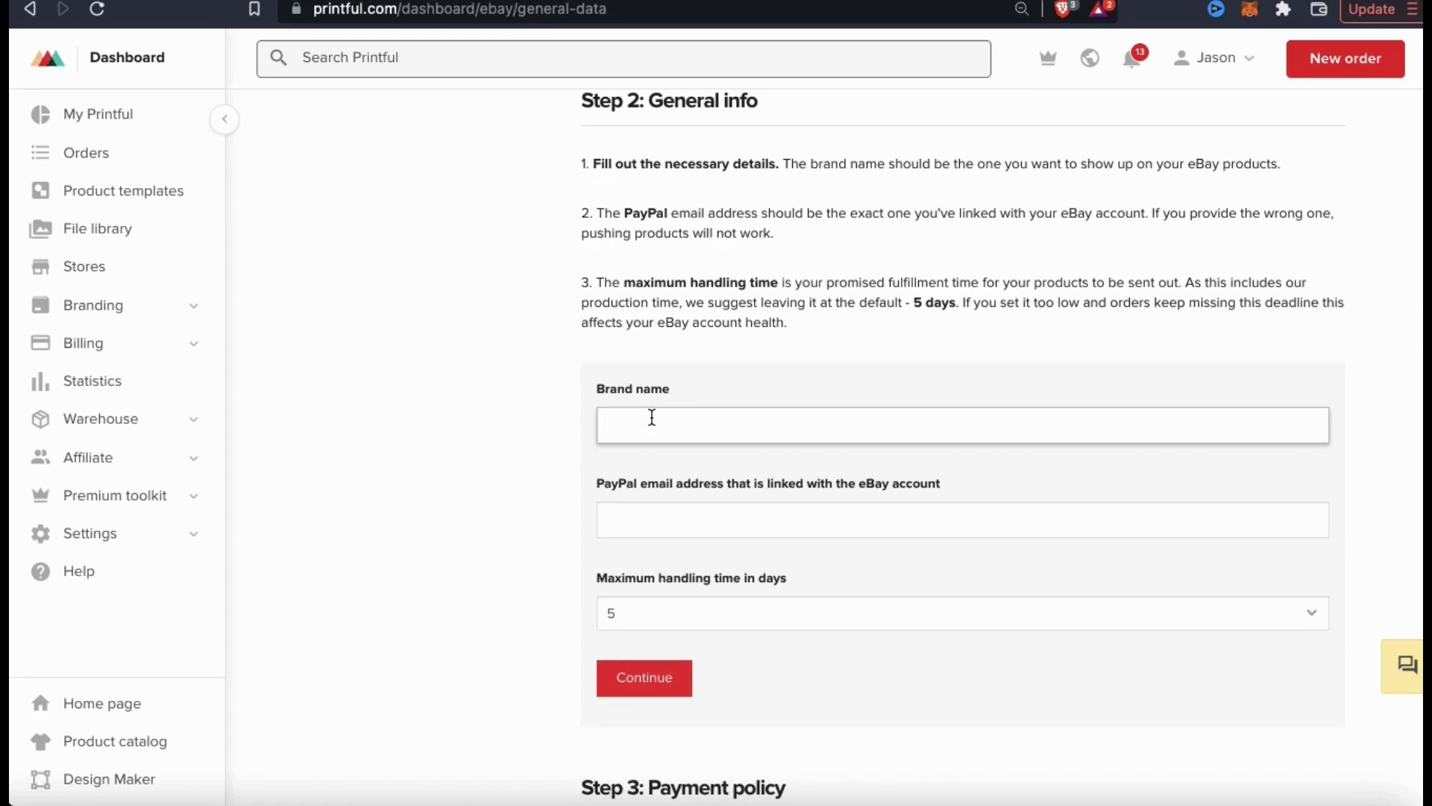
text(Quantum Designs)
click(710, 517)
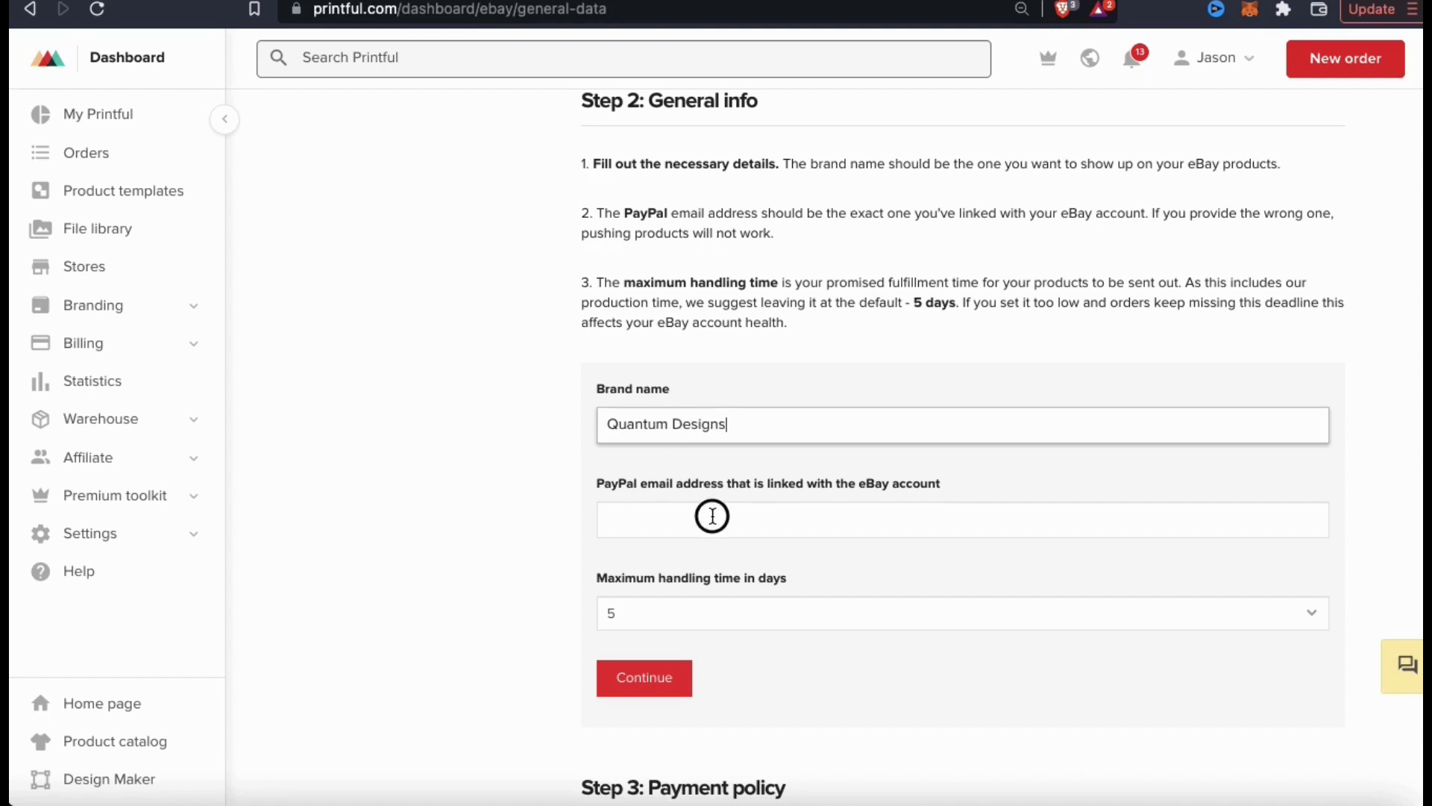
click(715, 561)
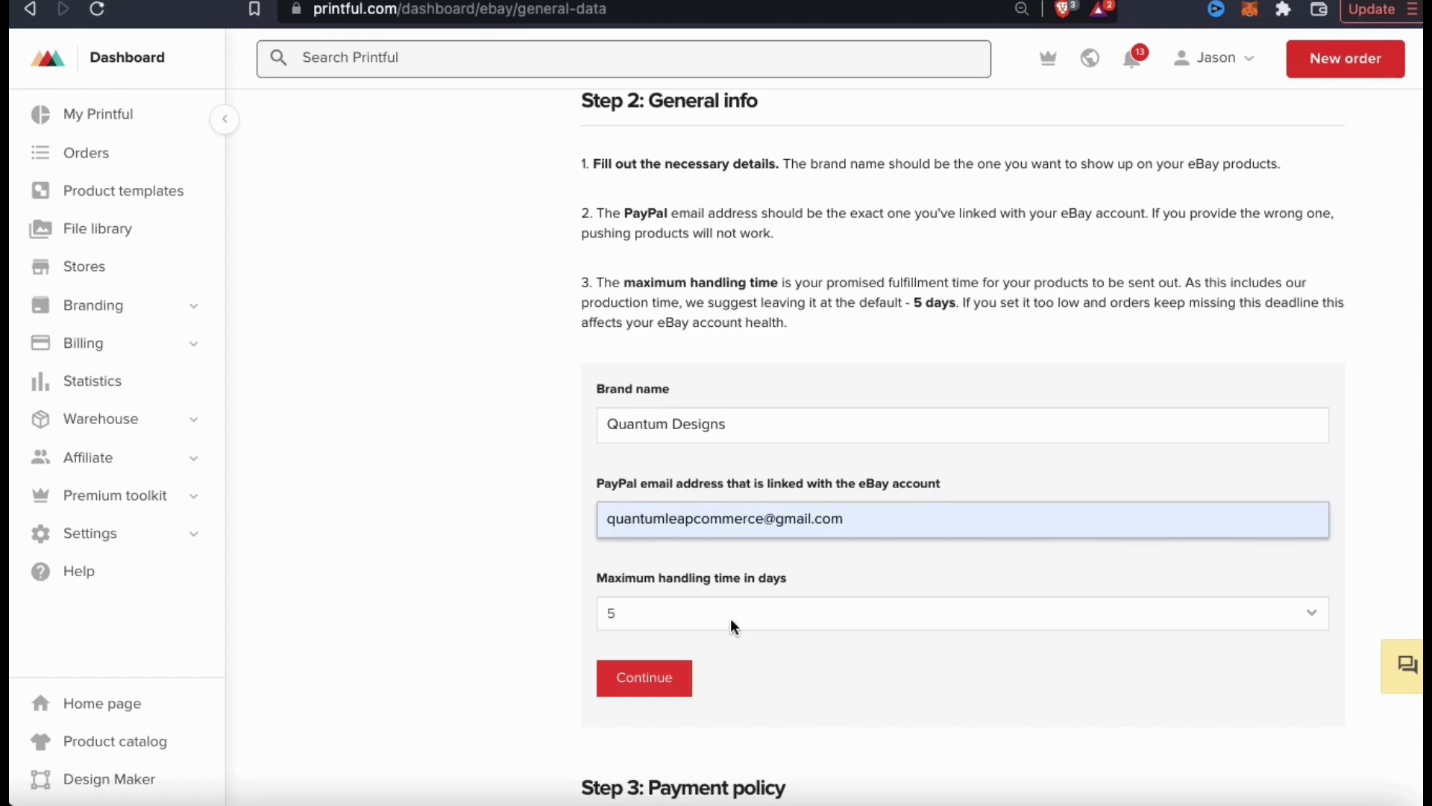
click(734, 627)
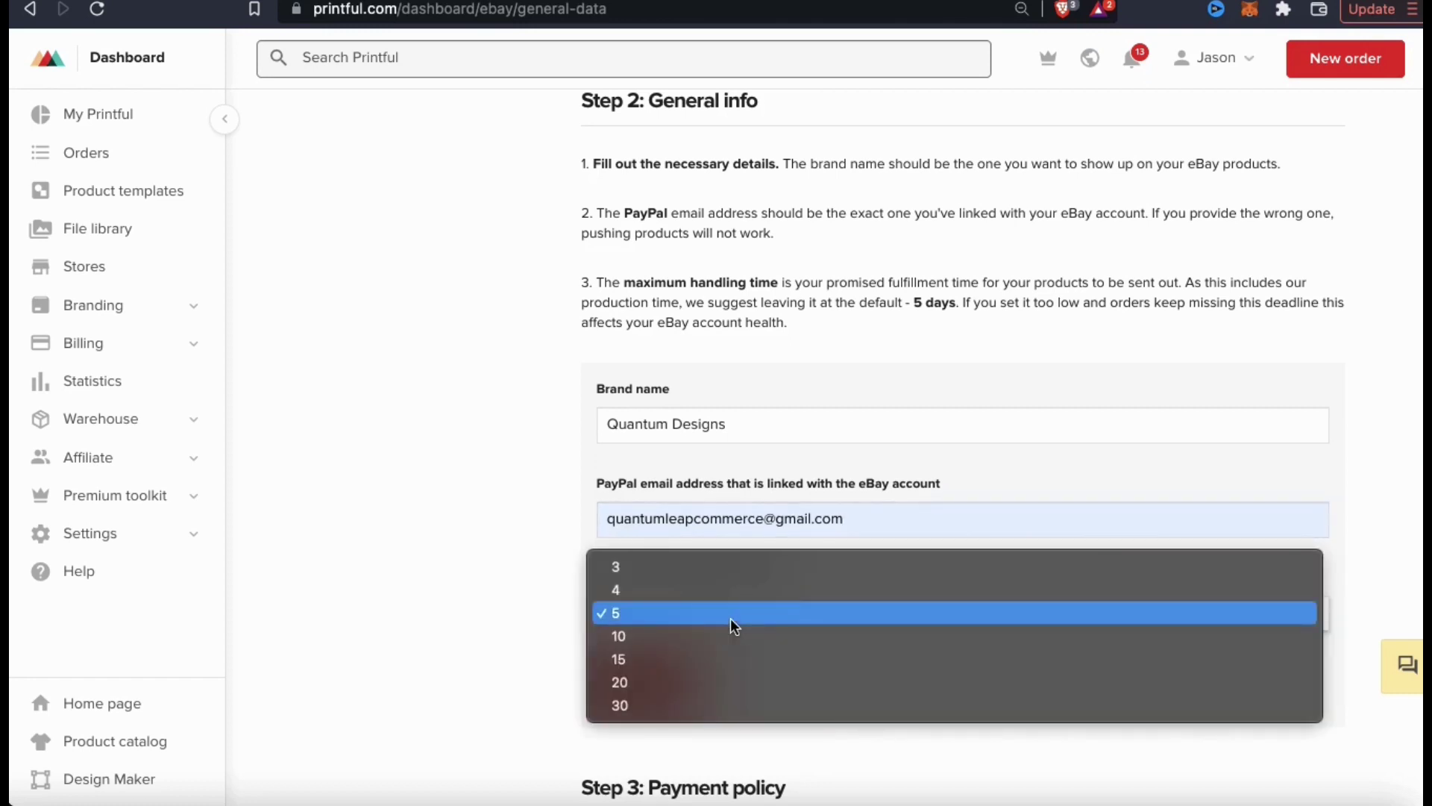
click(947, 481)
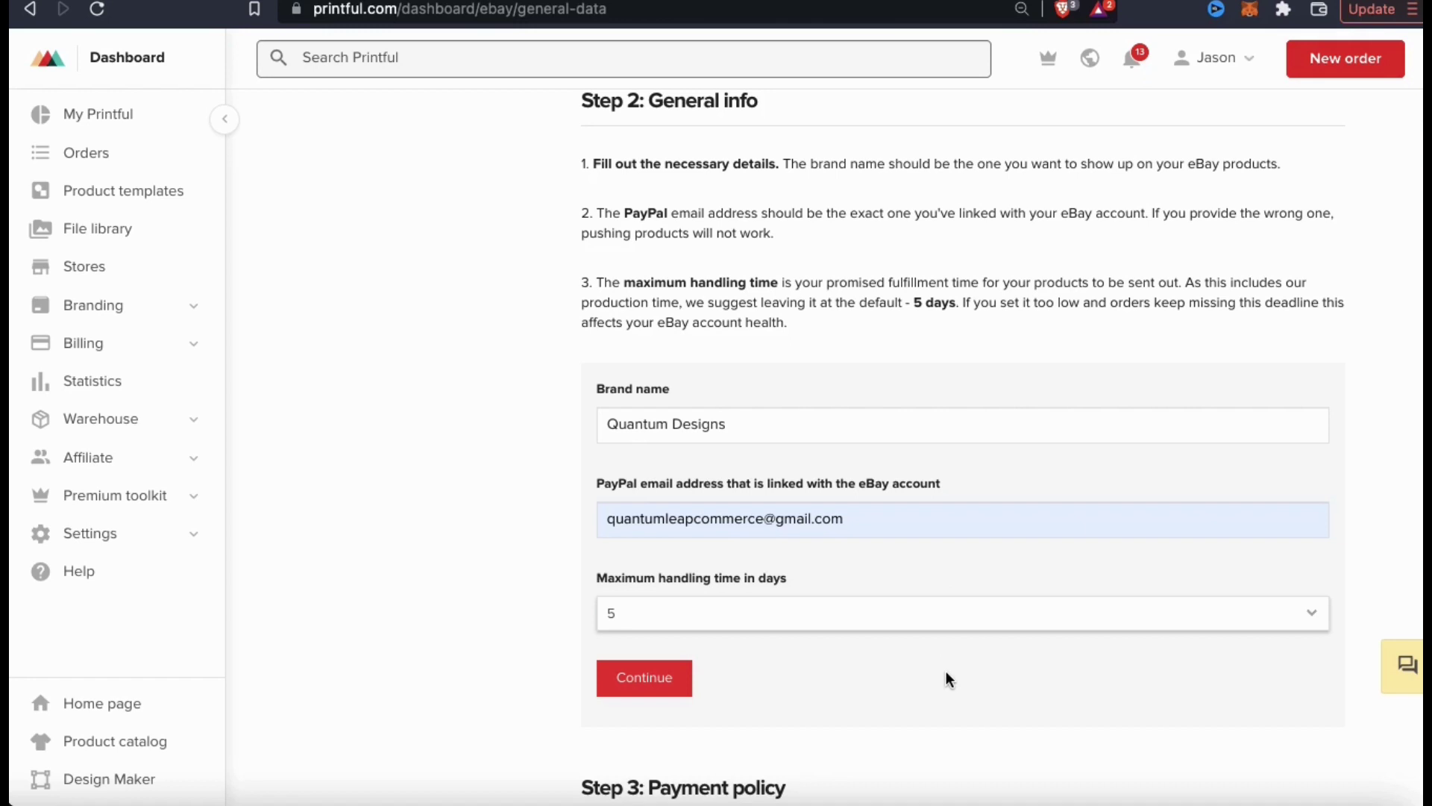
click(666, 675)
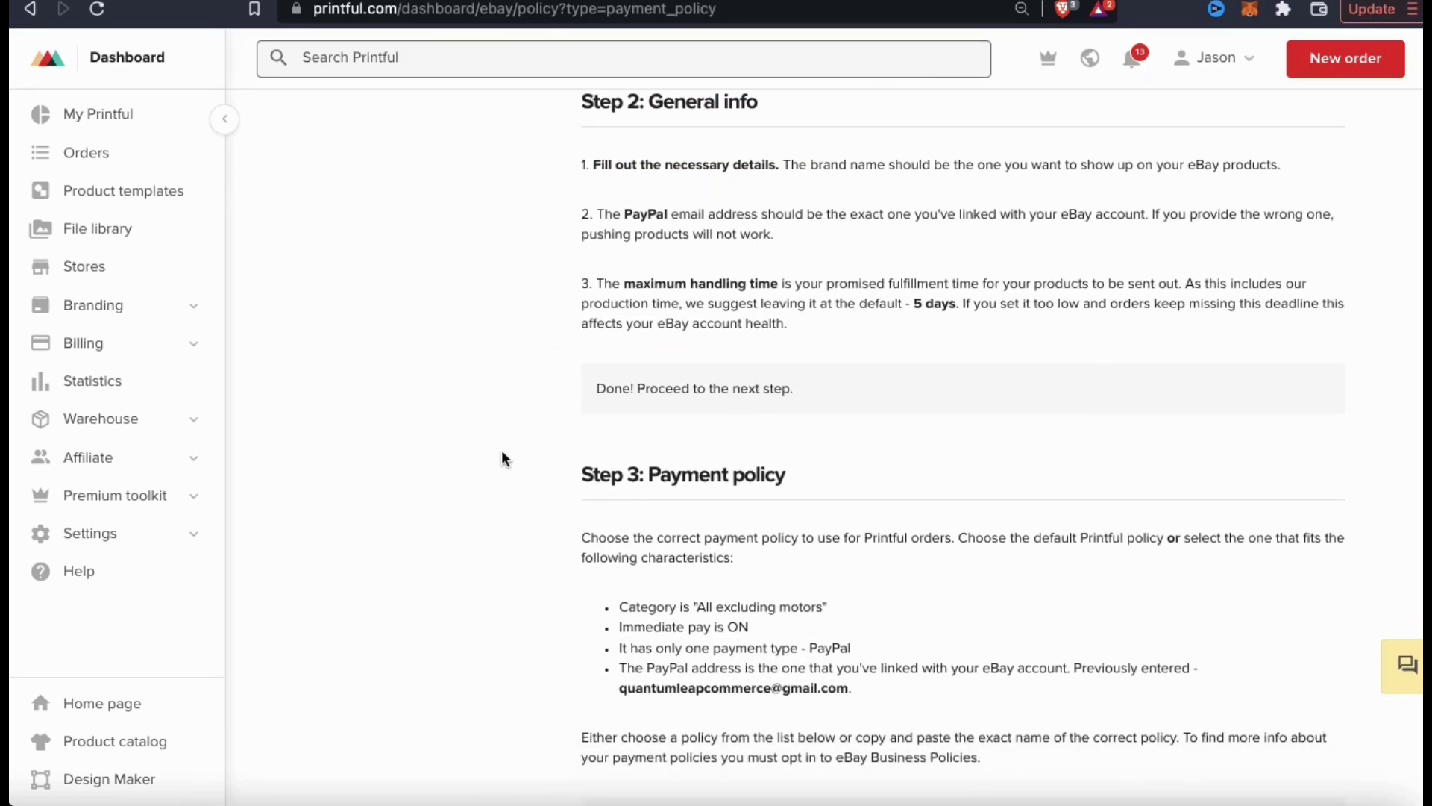
- Choose PayPal:Immediate pay as the eBay payment policy and continue to Step 4
scroll(504, 459, down, 4)
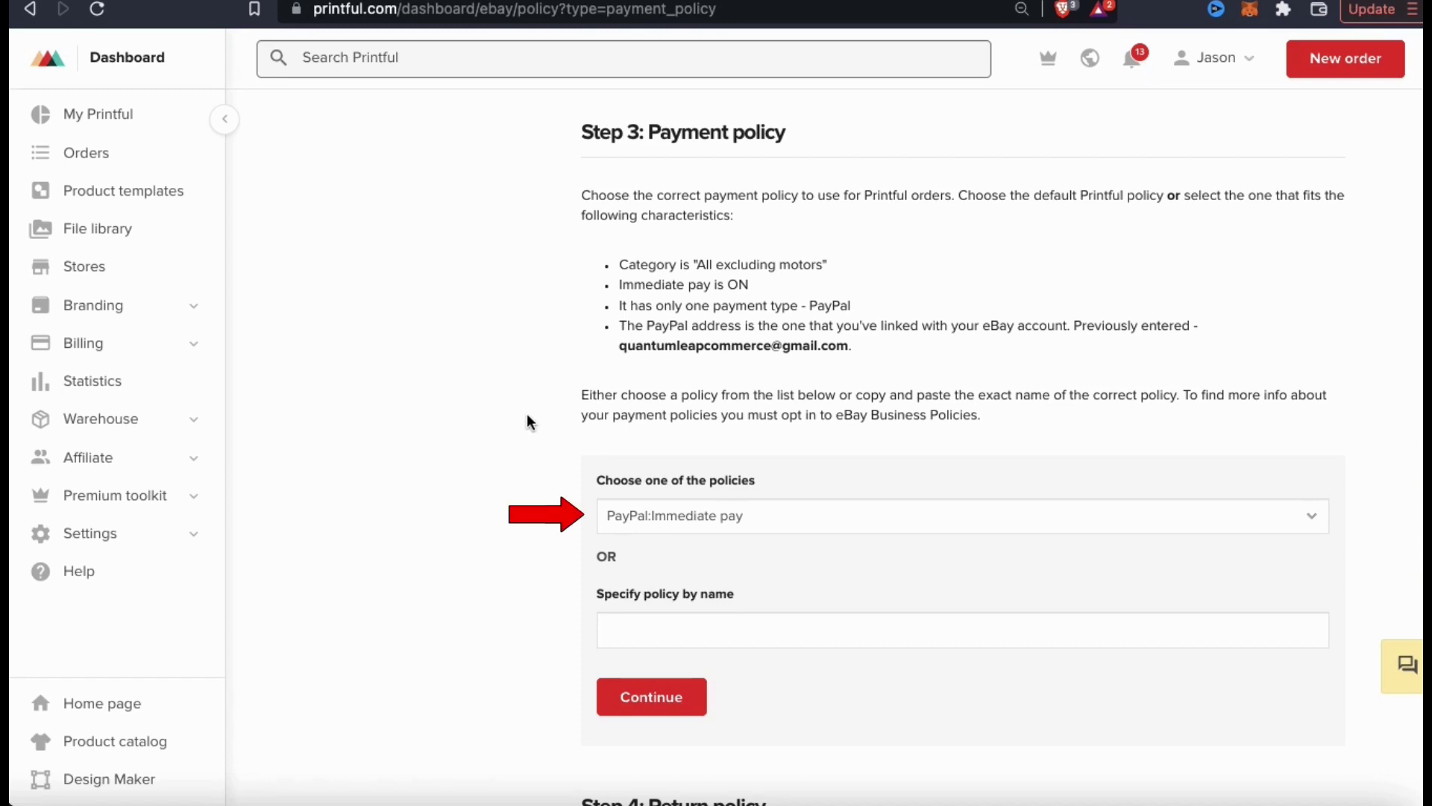
click(702, 516)
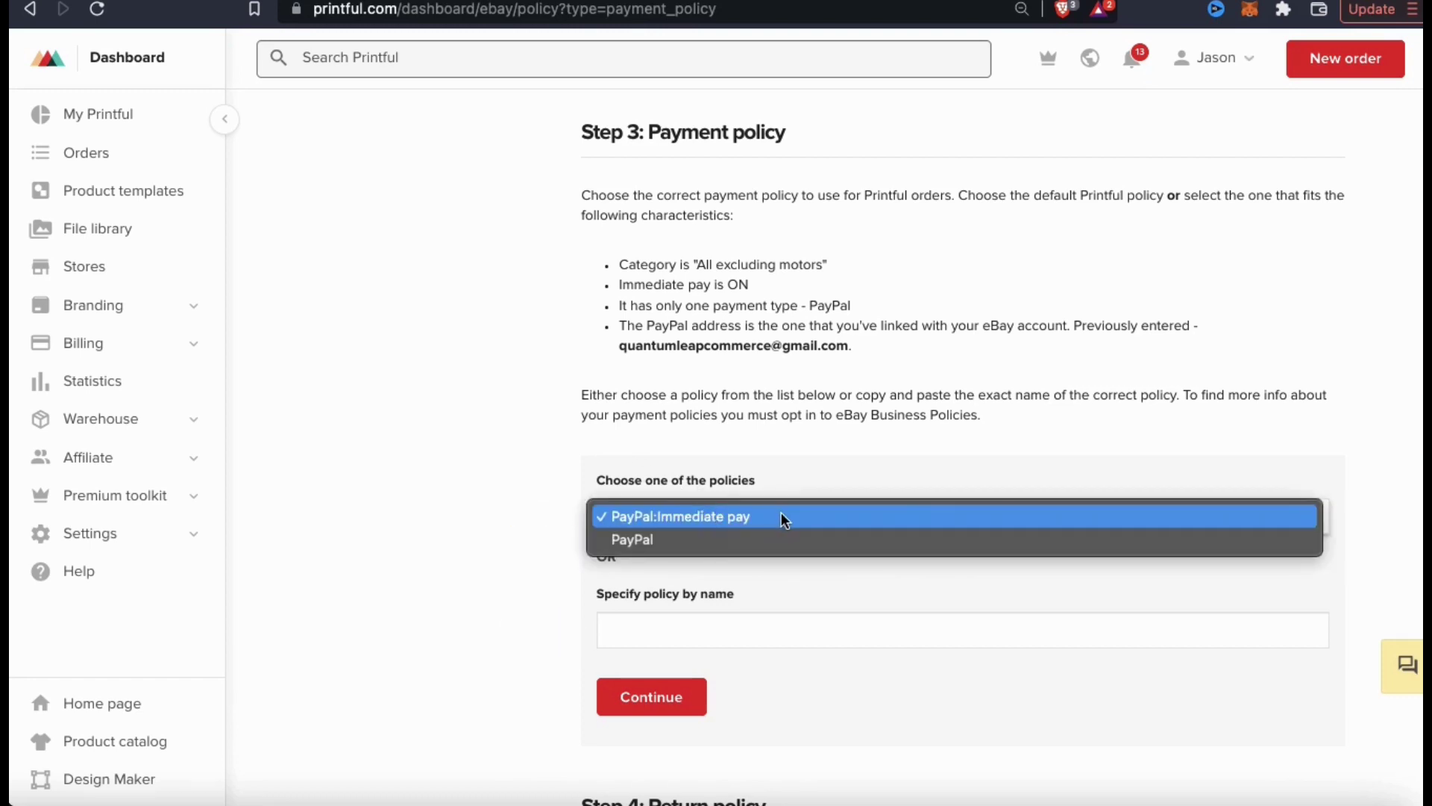
click(728, 495)
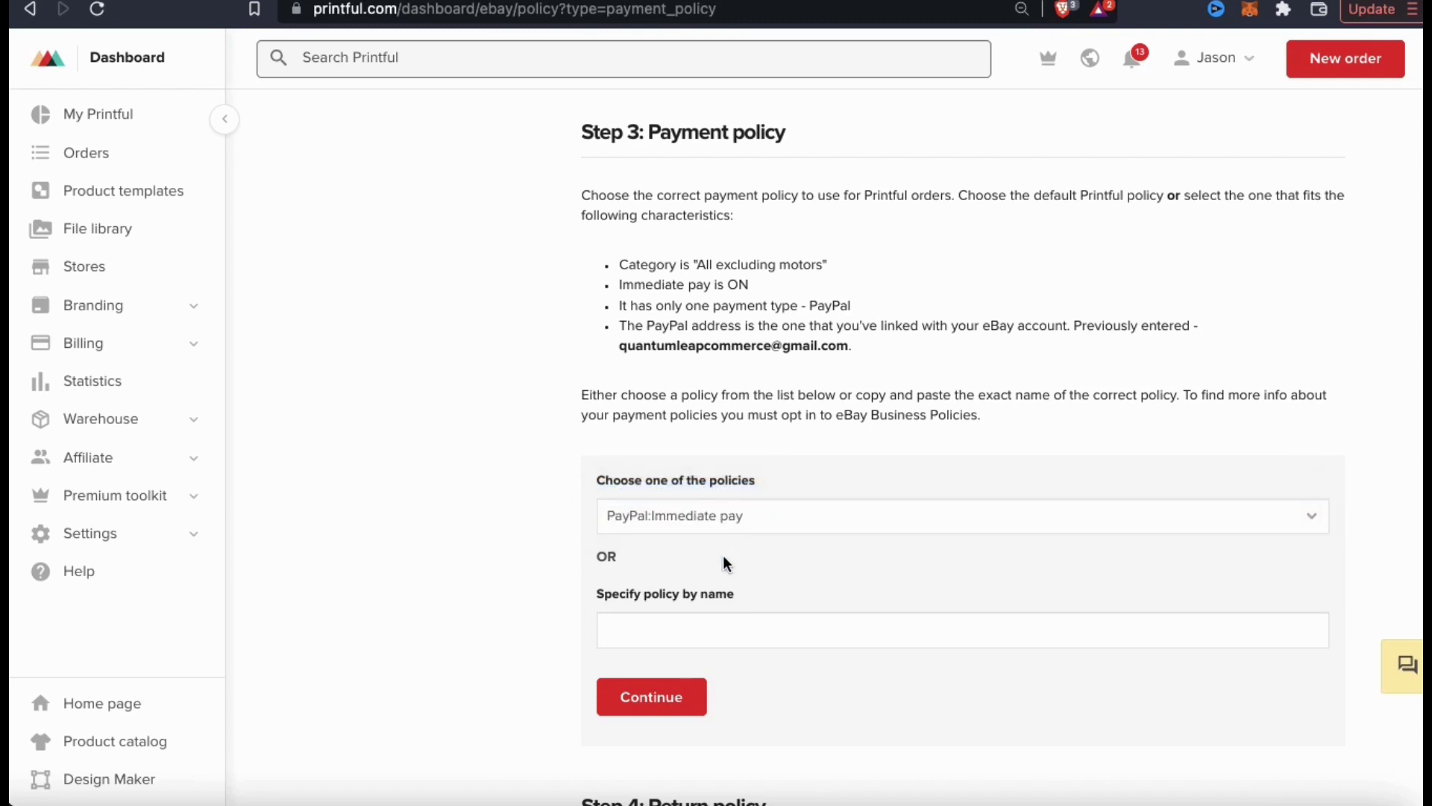
click(689, 699)
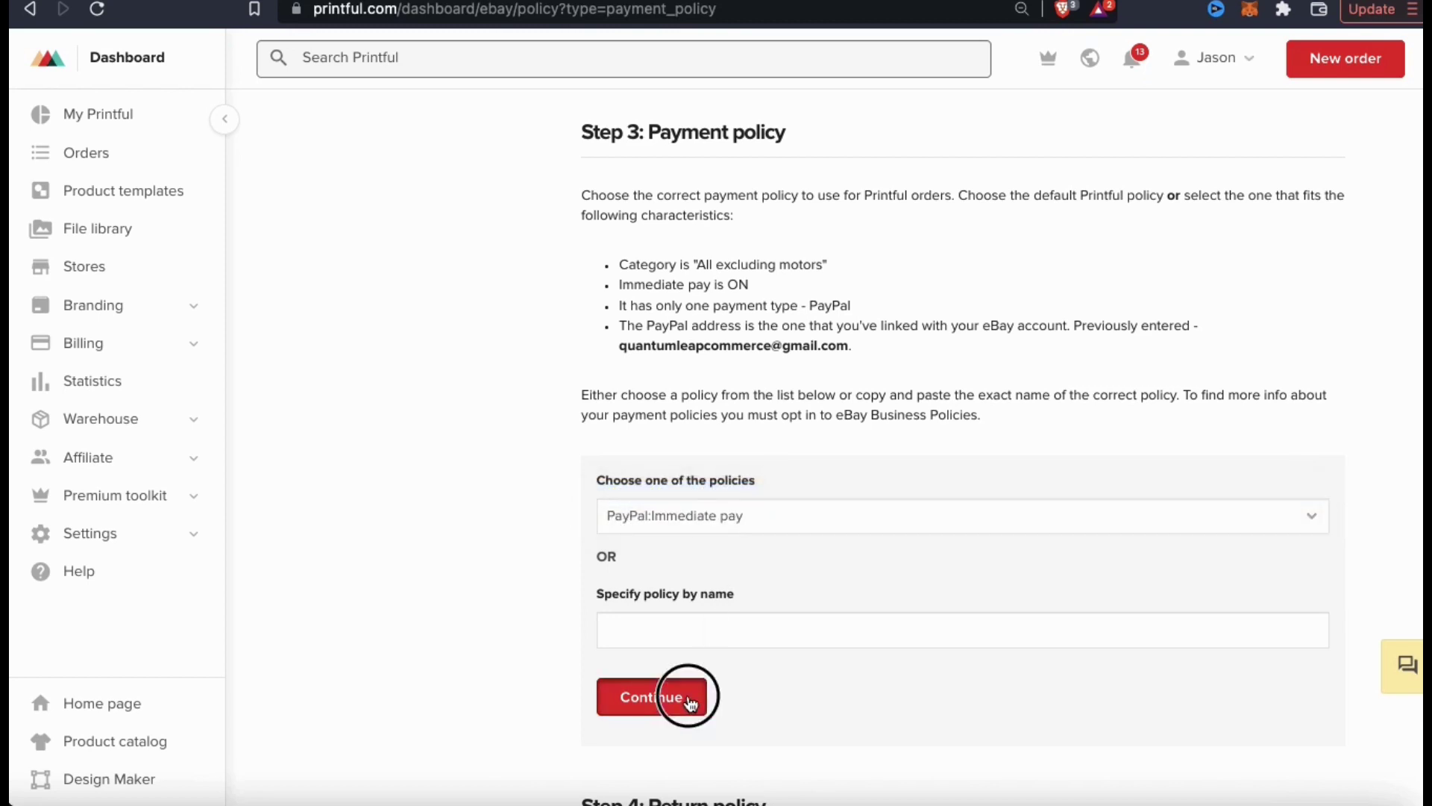
scroll(527, 672, down, 15)
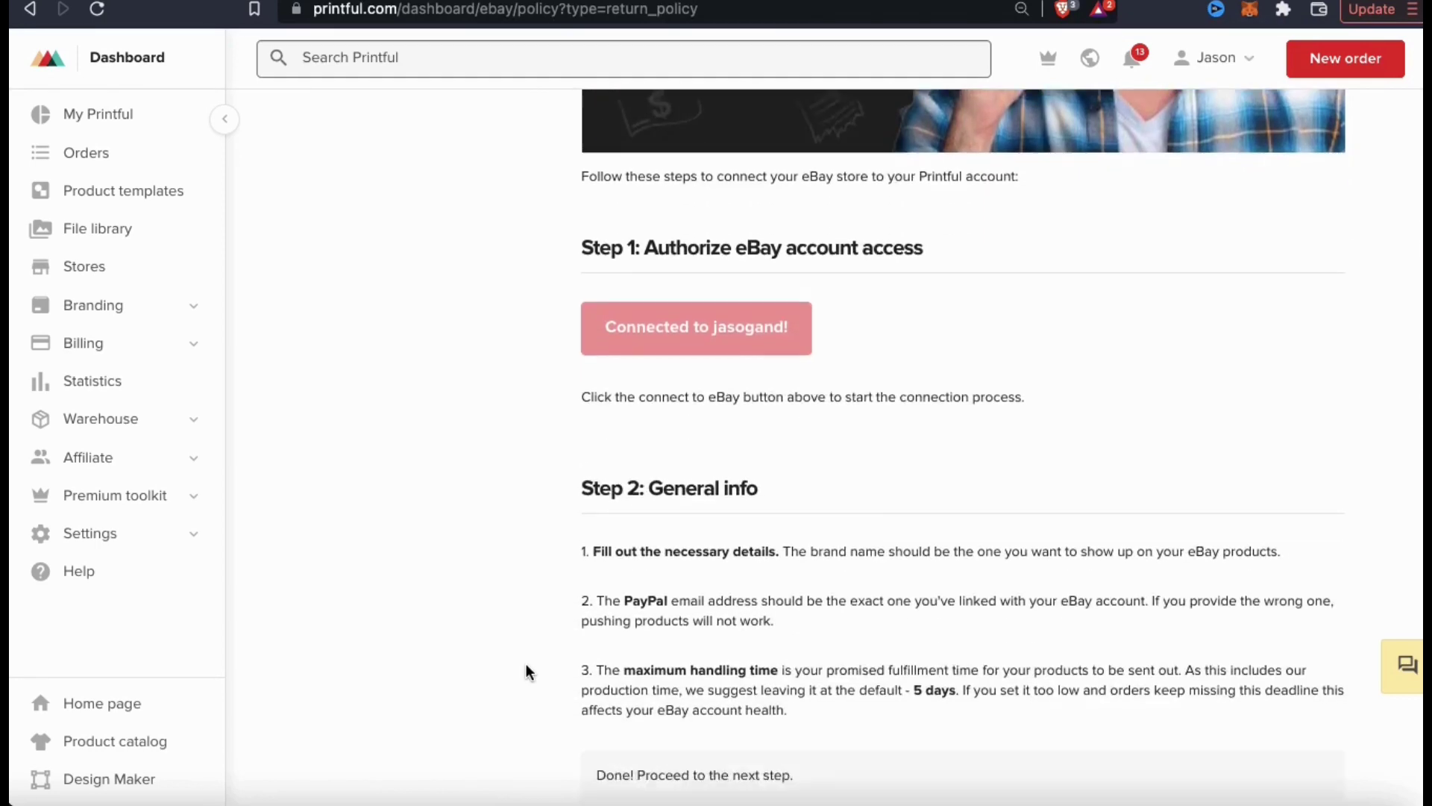
- Select 'No returns accepted' as the return policy and finish connecting the store
scroll(527, 672, down, 4)
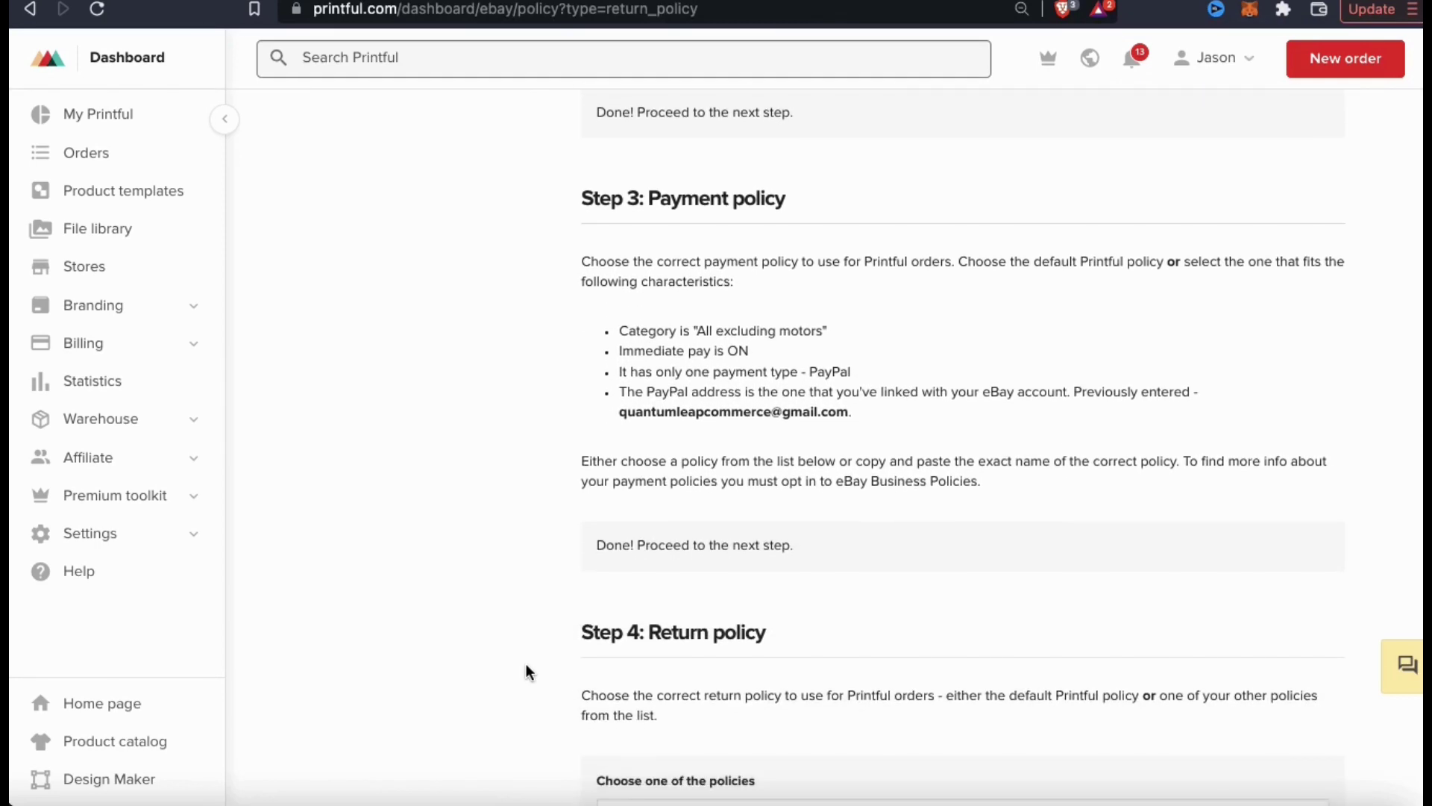
scroll(478, 498, down, 5)
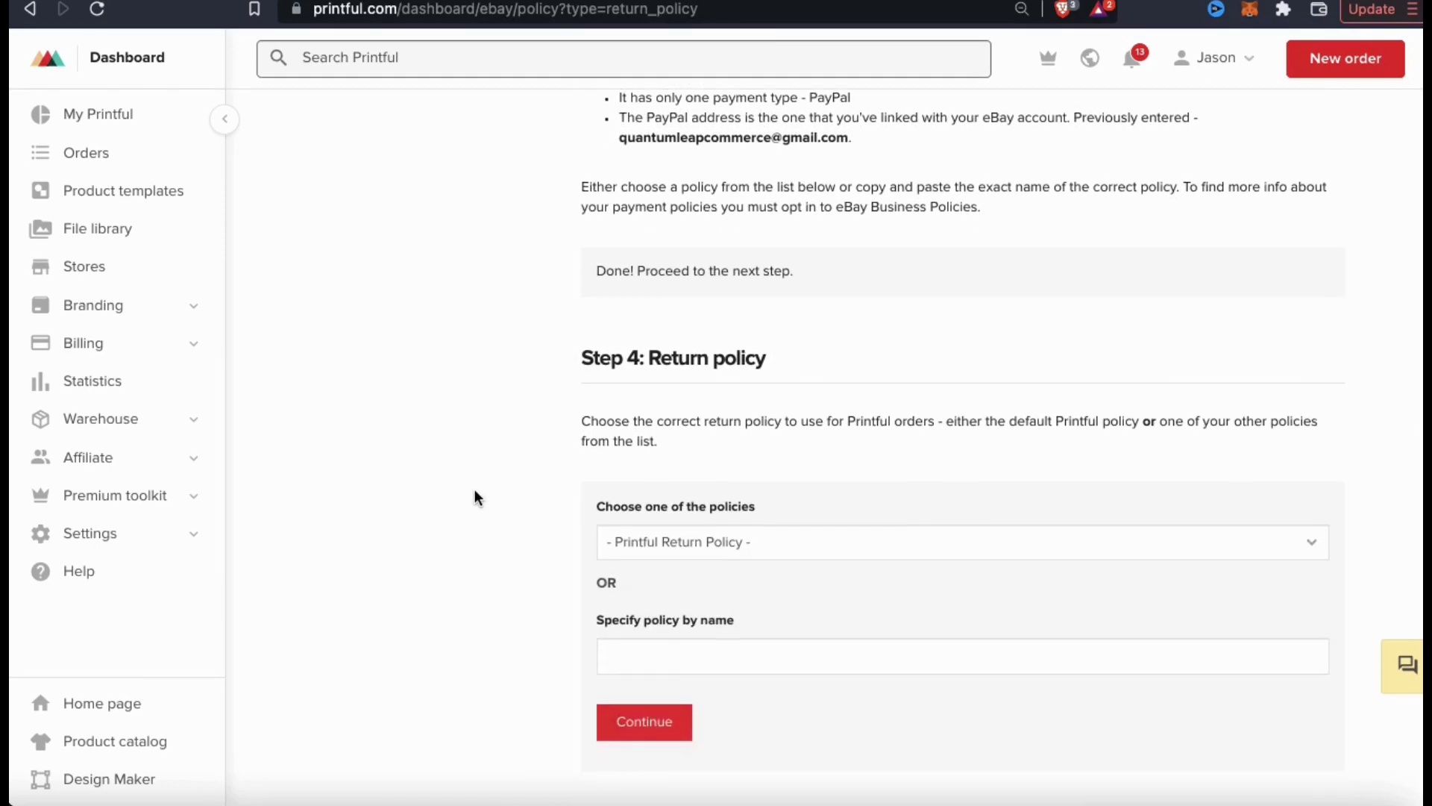
scroll(478, 497, down, 1)
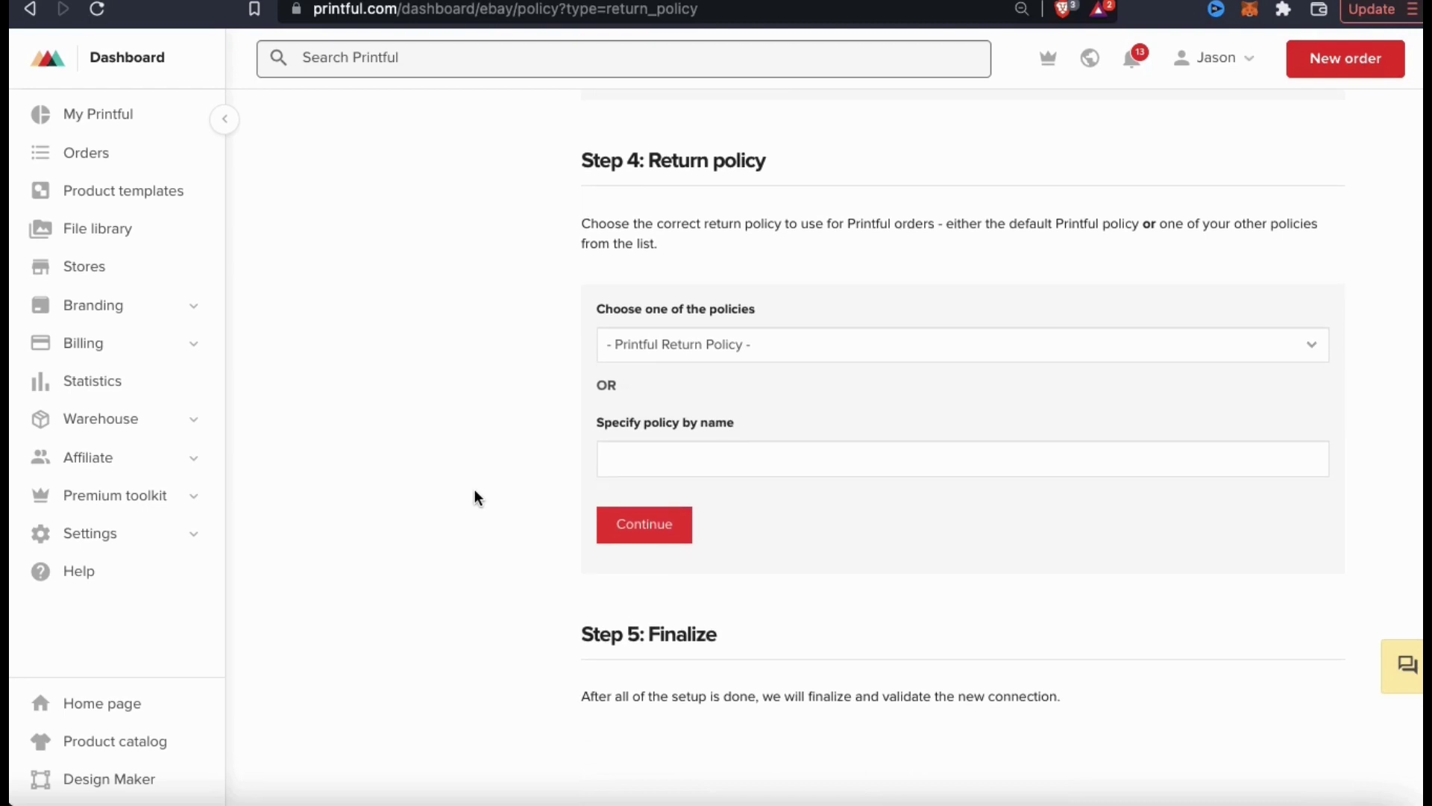
click(643, 345)
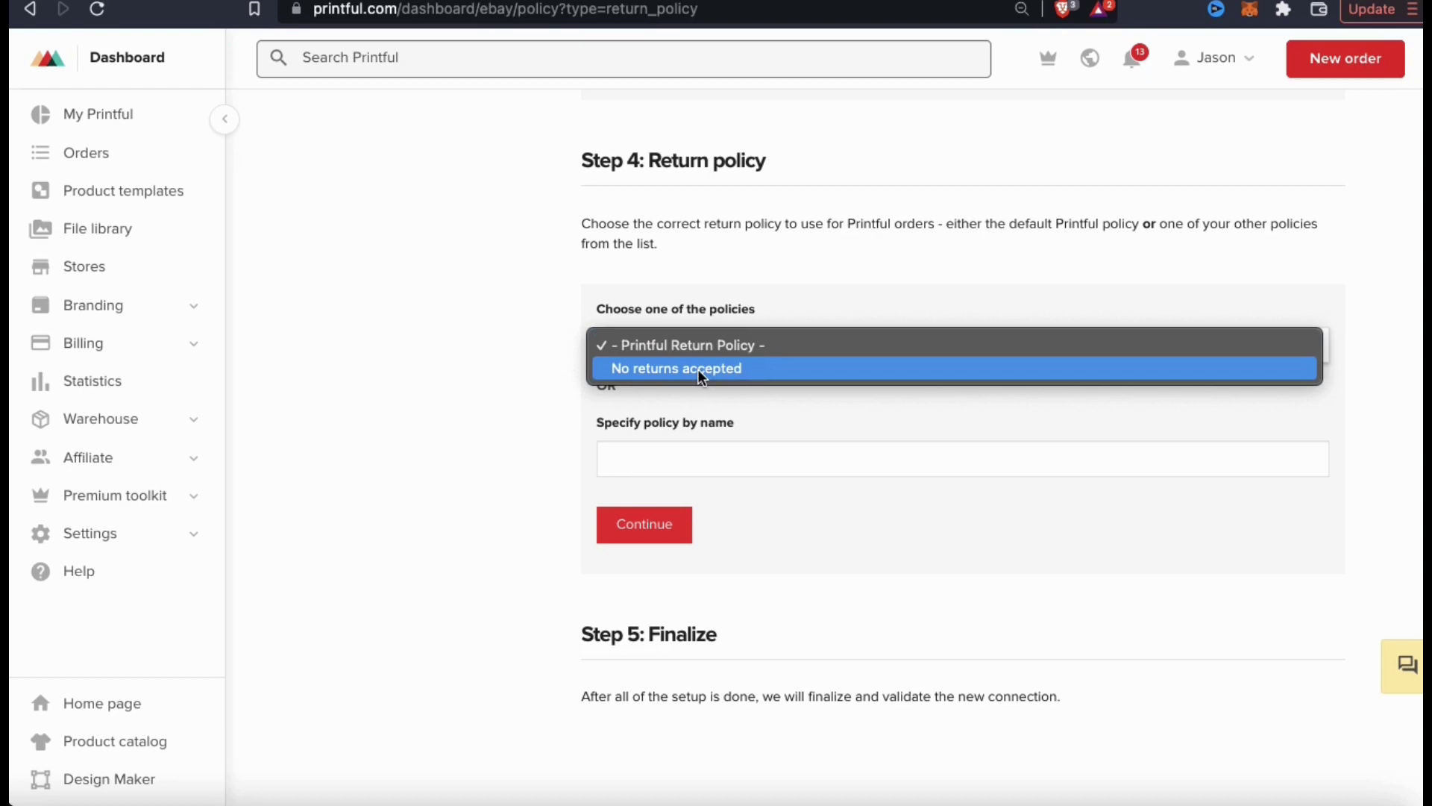
click(702, 369)
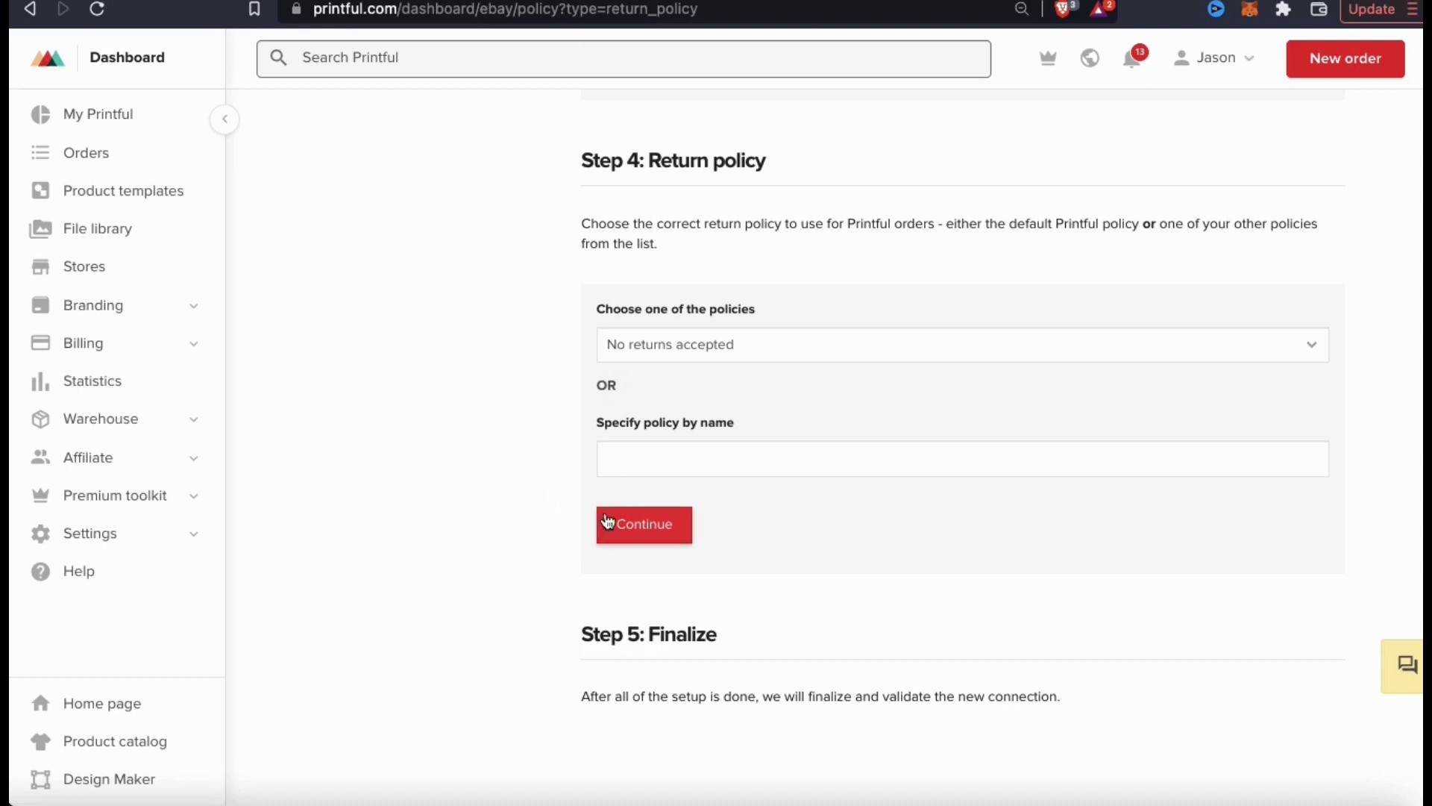
click(616, 523)
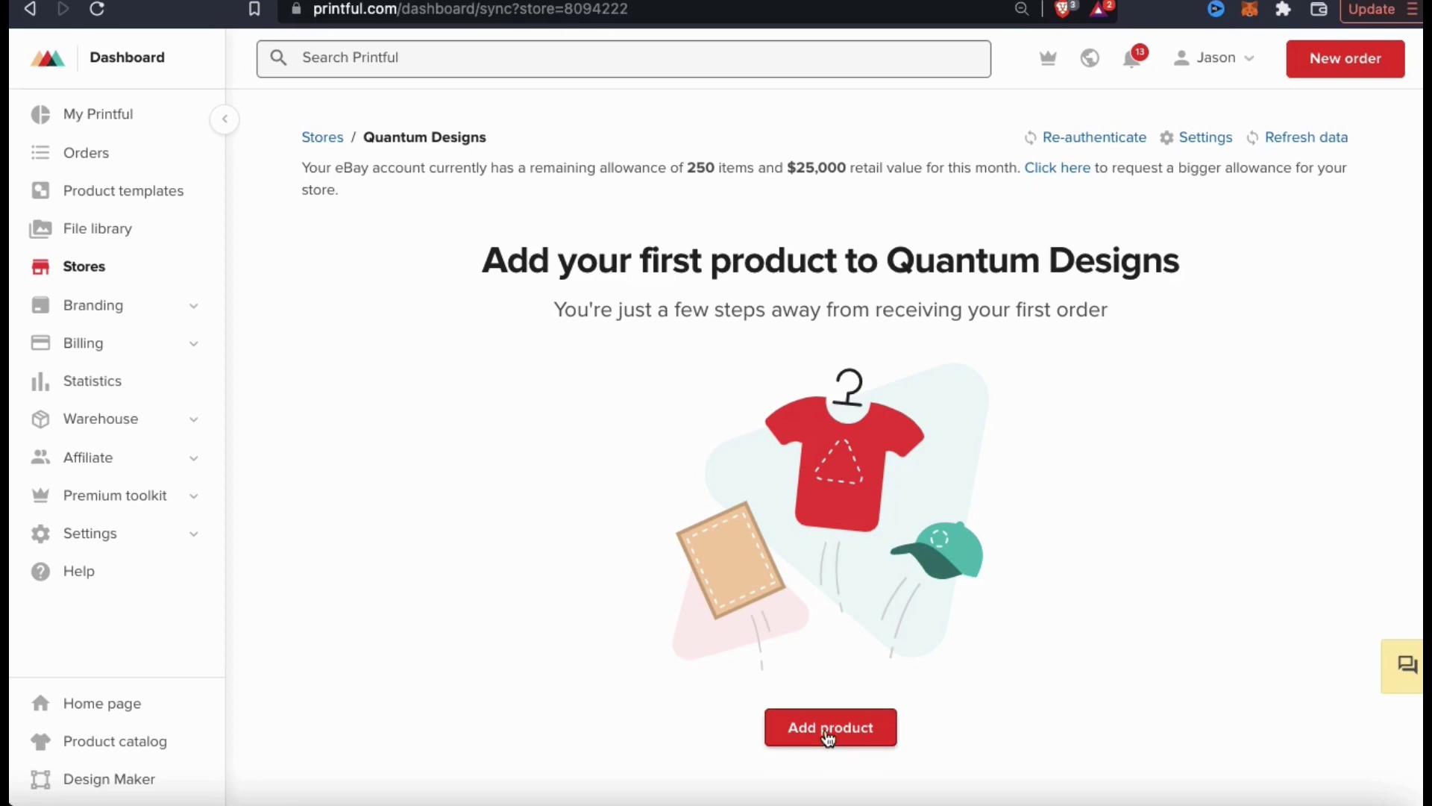
- Open the Add products catalog for the Quantum Designs store
click(827, 735)
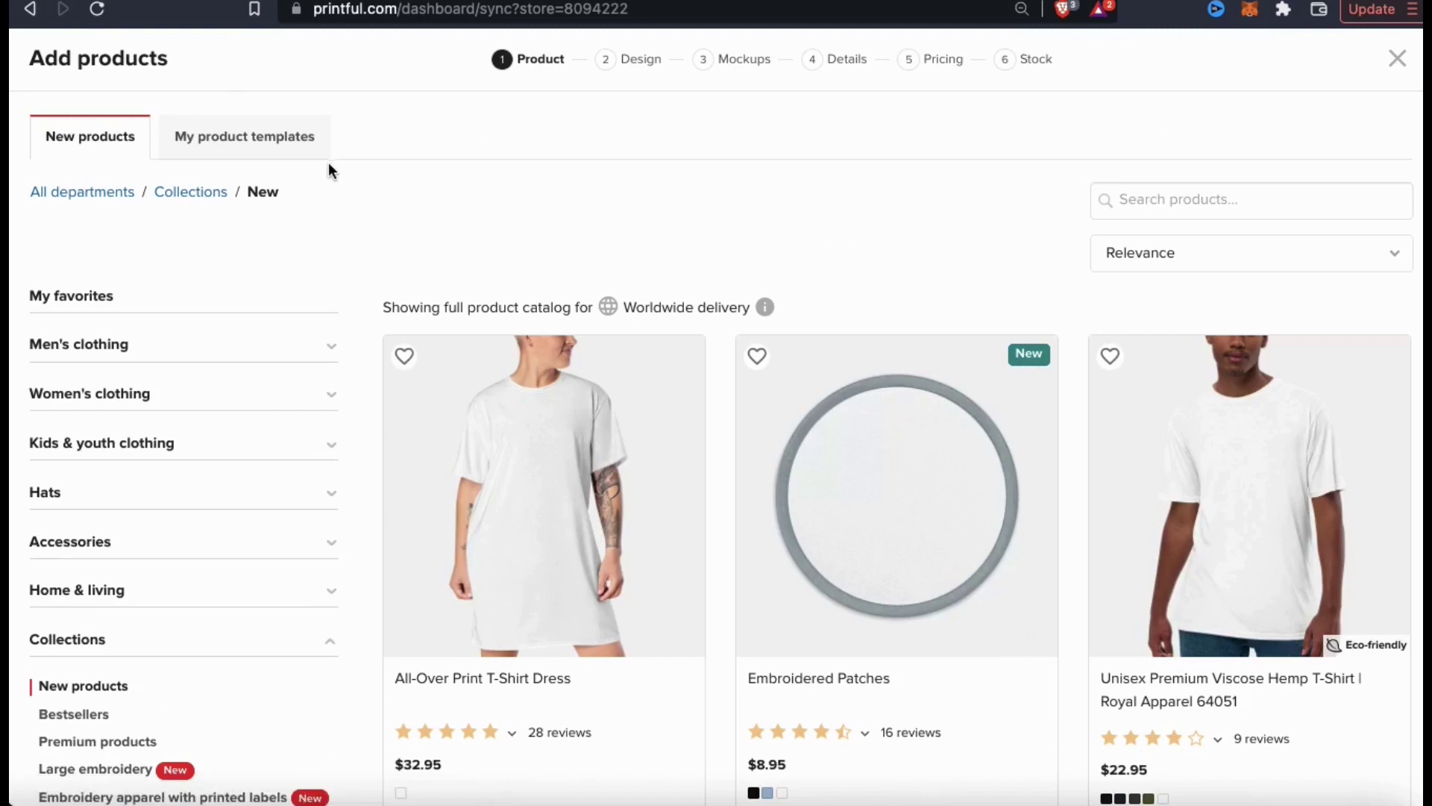
- Select the saved Summer Vibes - Unisex Long Sleeve Tee from My product templates
click(220, 153)
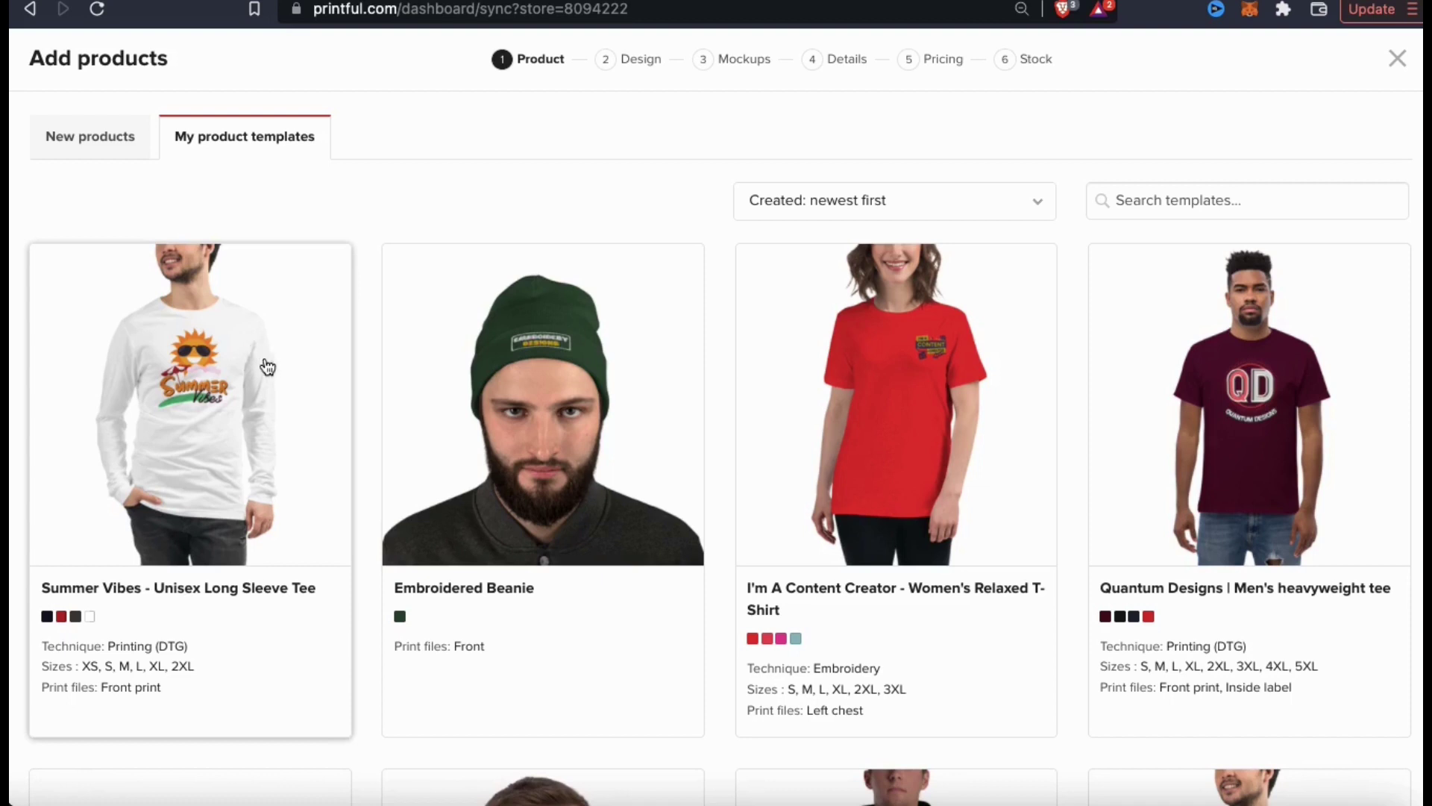
click(215, 396)
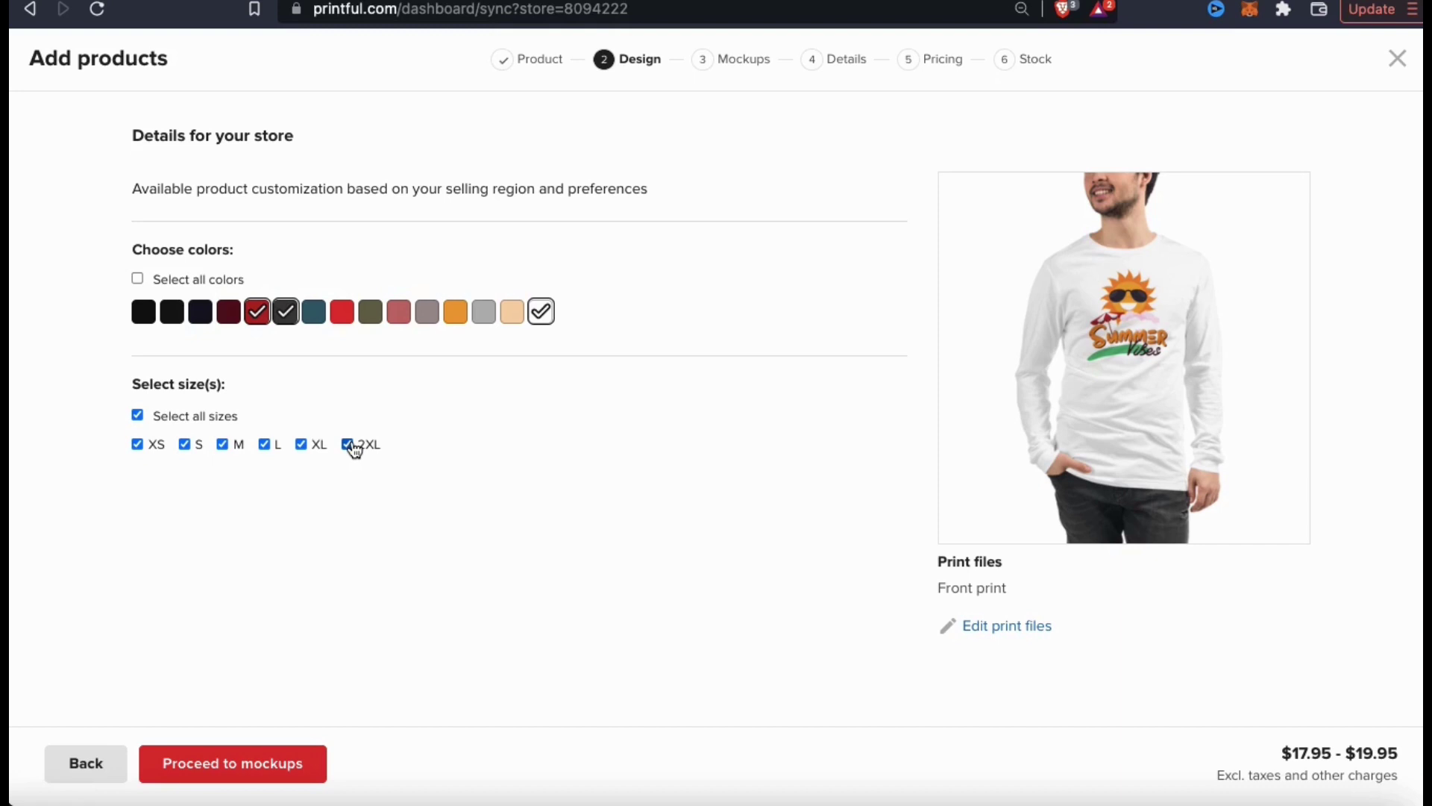
- Preview the mockup styles (Wrinkled, On Hanger, Men's, Flat 2, Spring/summer vibes) and settle on Women's
click(250, 758)
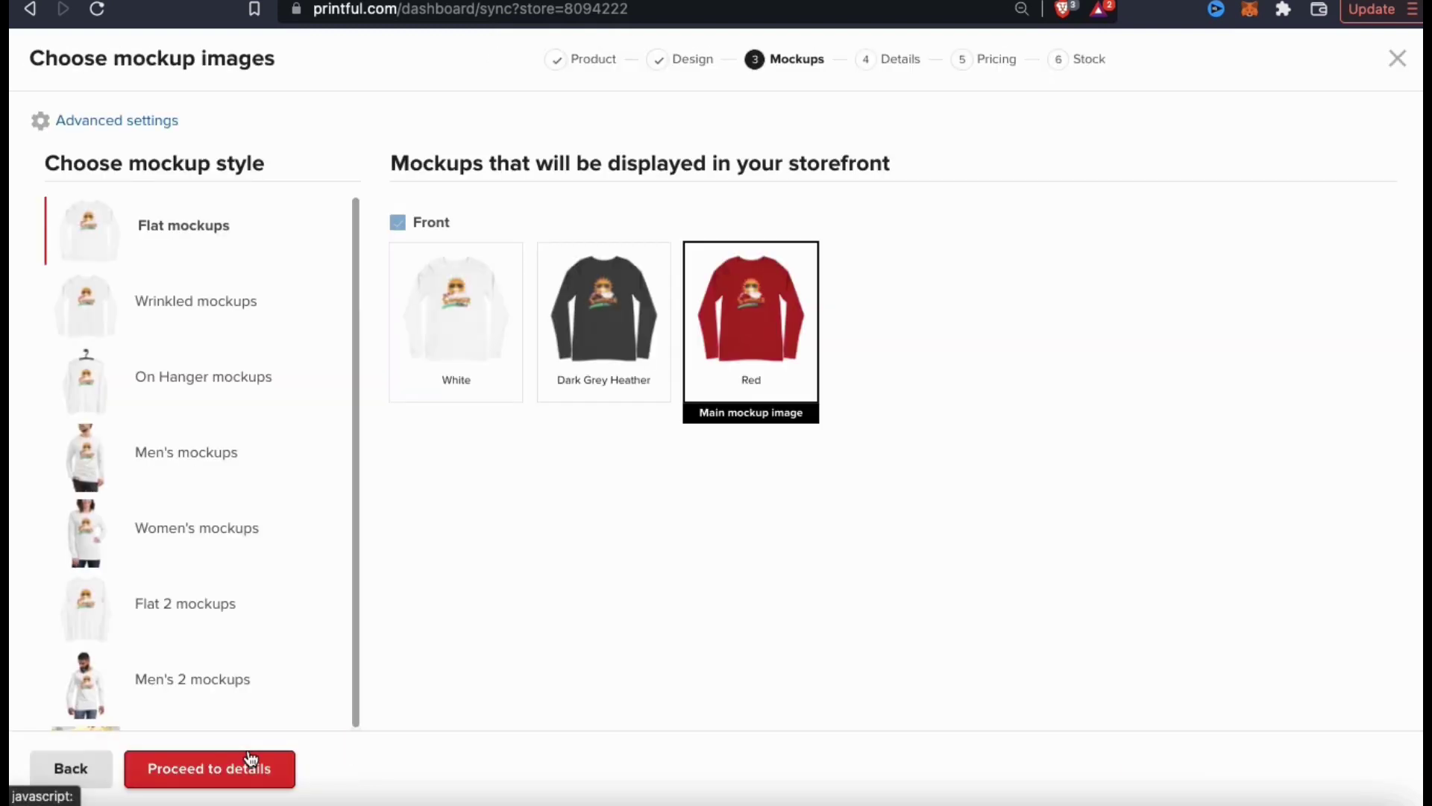
click(234, 306)
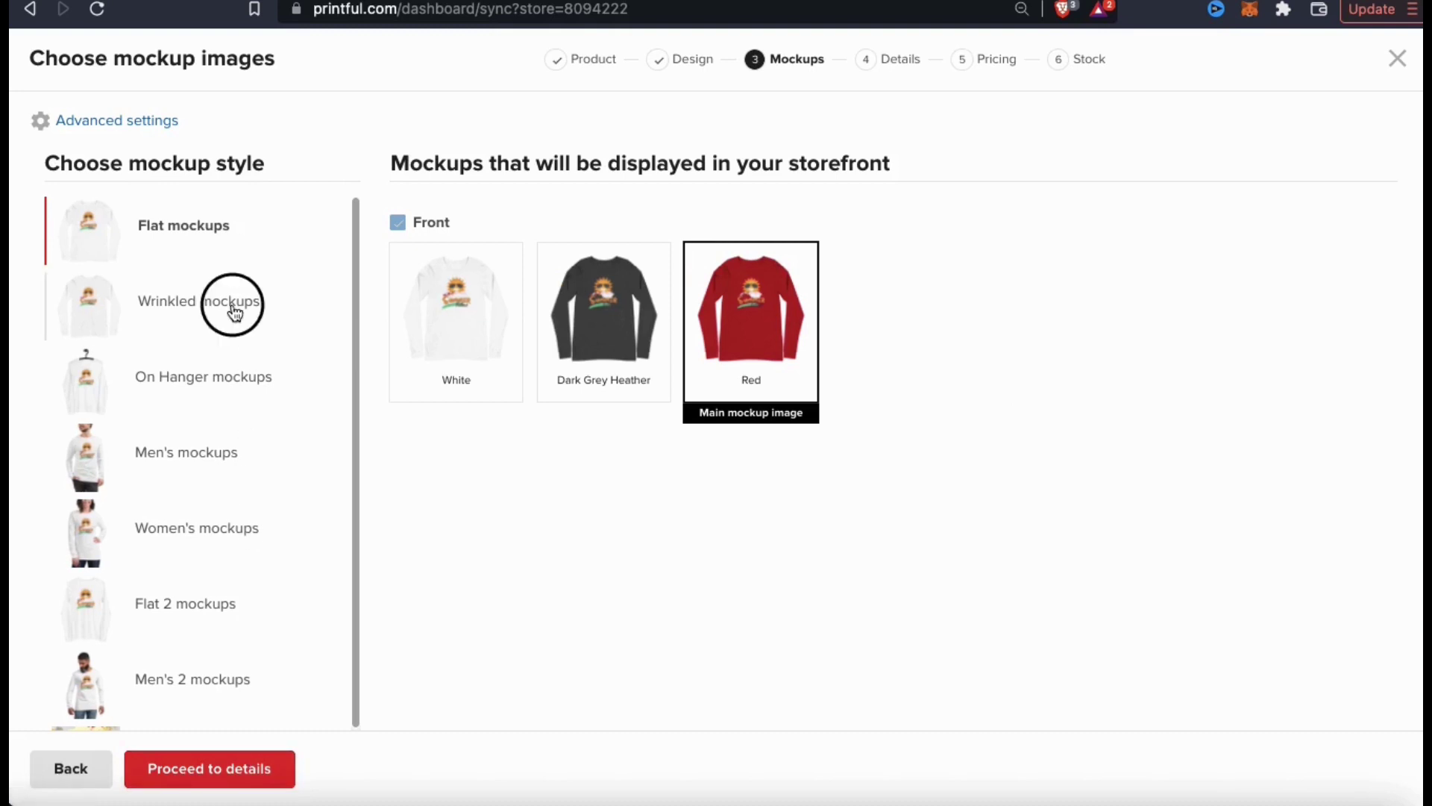
click(204, 405)
click(203, 462)
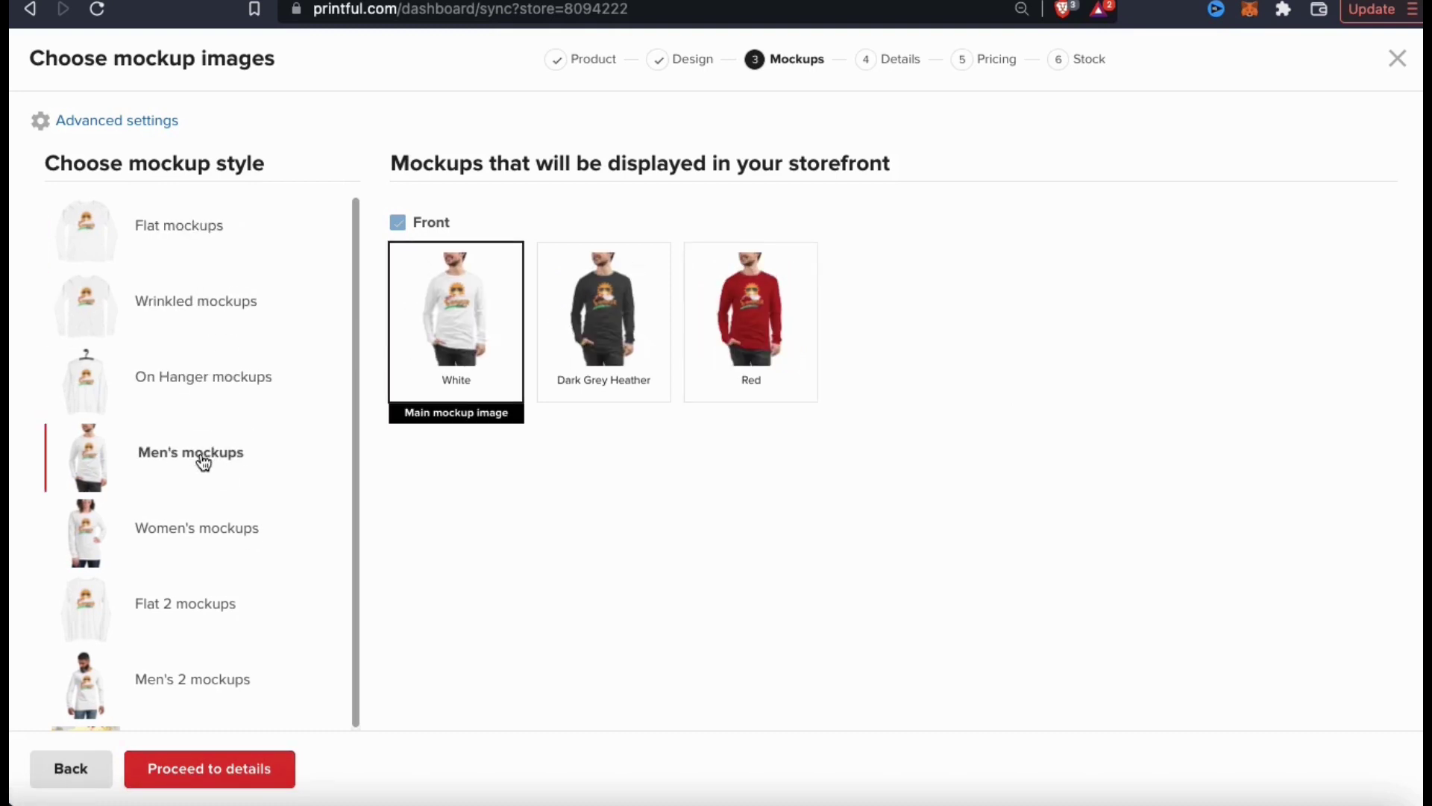
click(201, 514)
click(197, 580)
scroll(199, 589, down, 1)
click(196, 630)
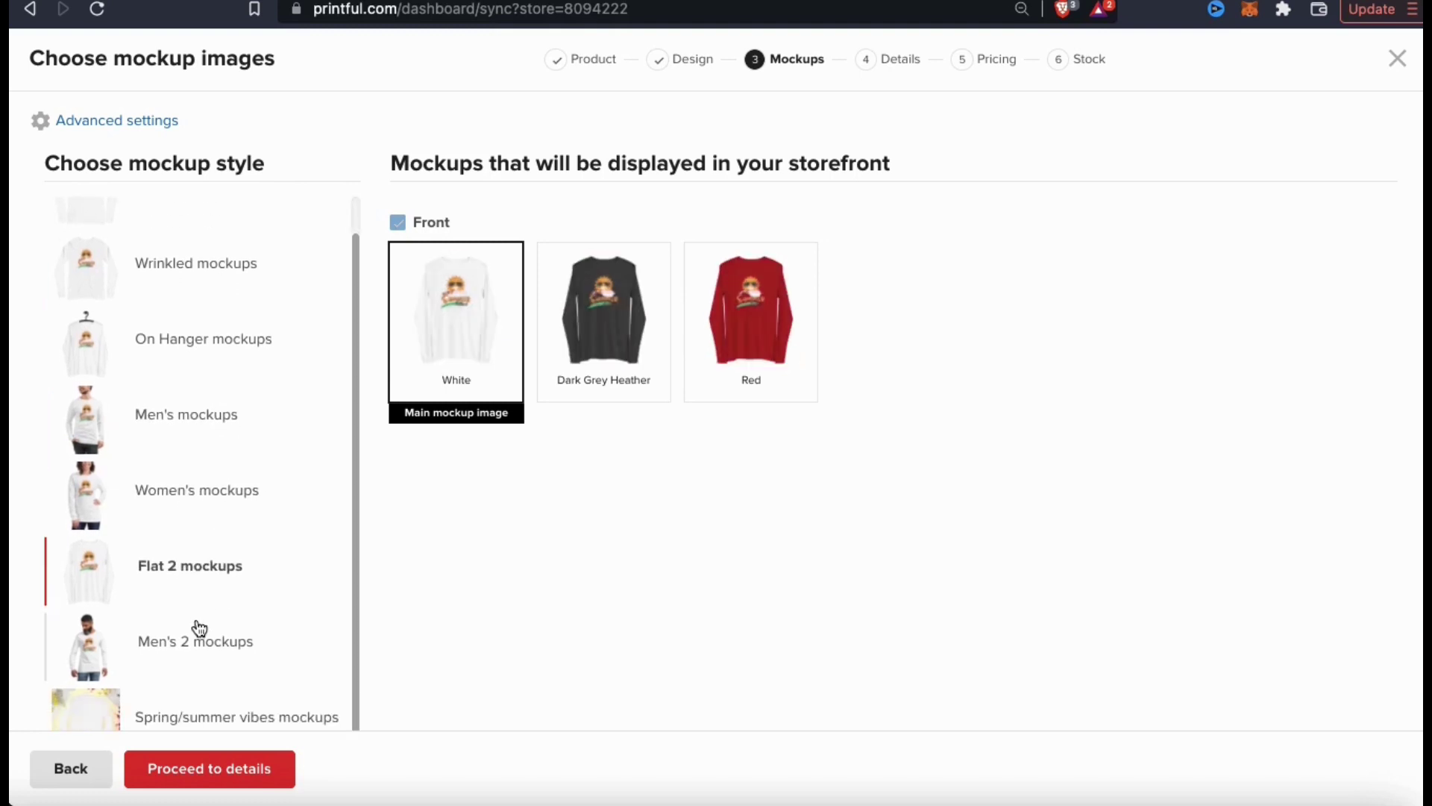
scroll(198, 627, down, 3)
click(202, 589)
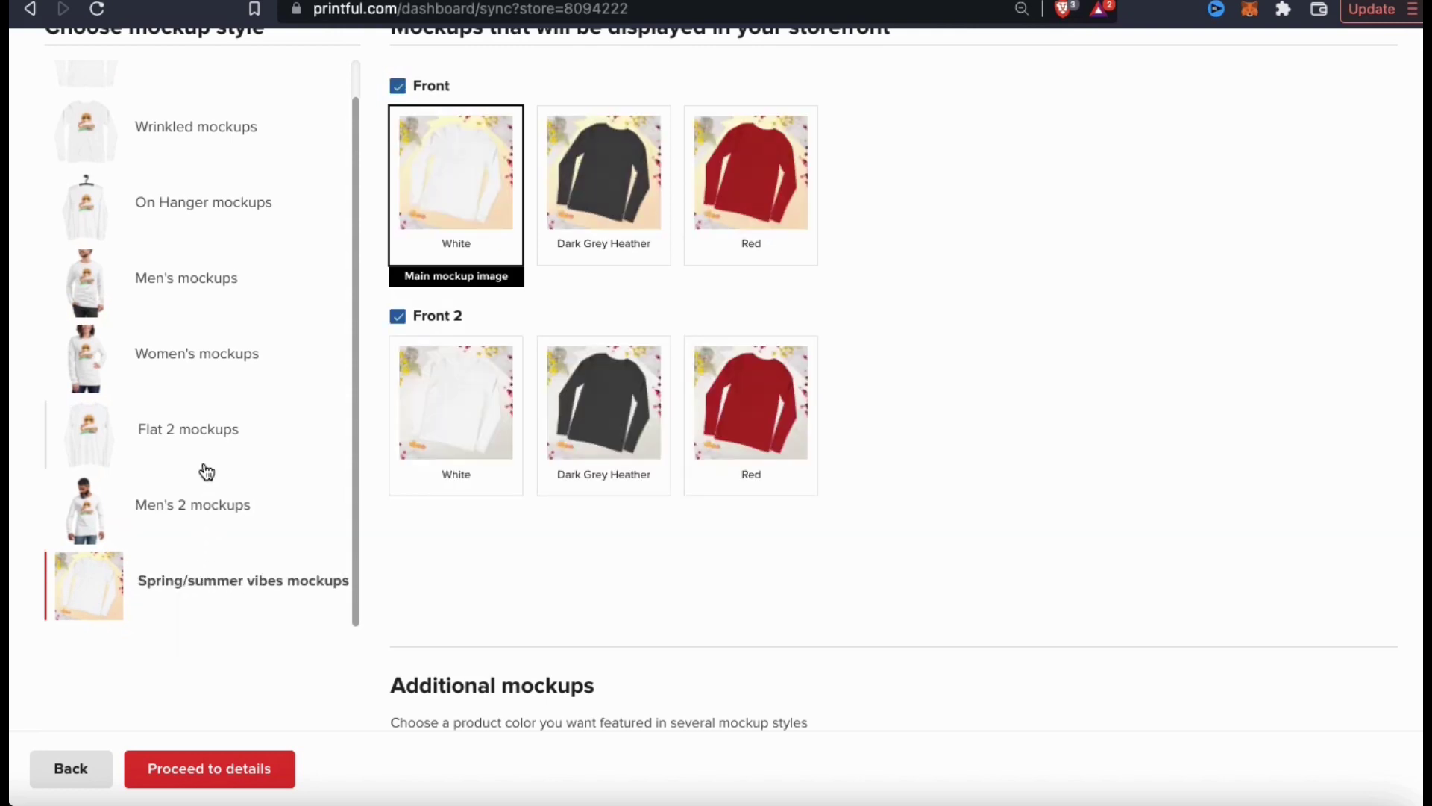
click(207, 385)
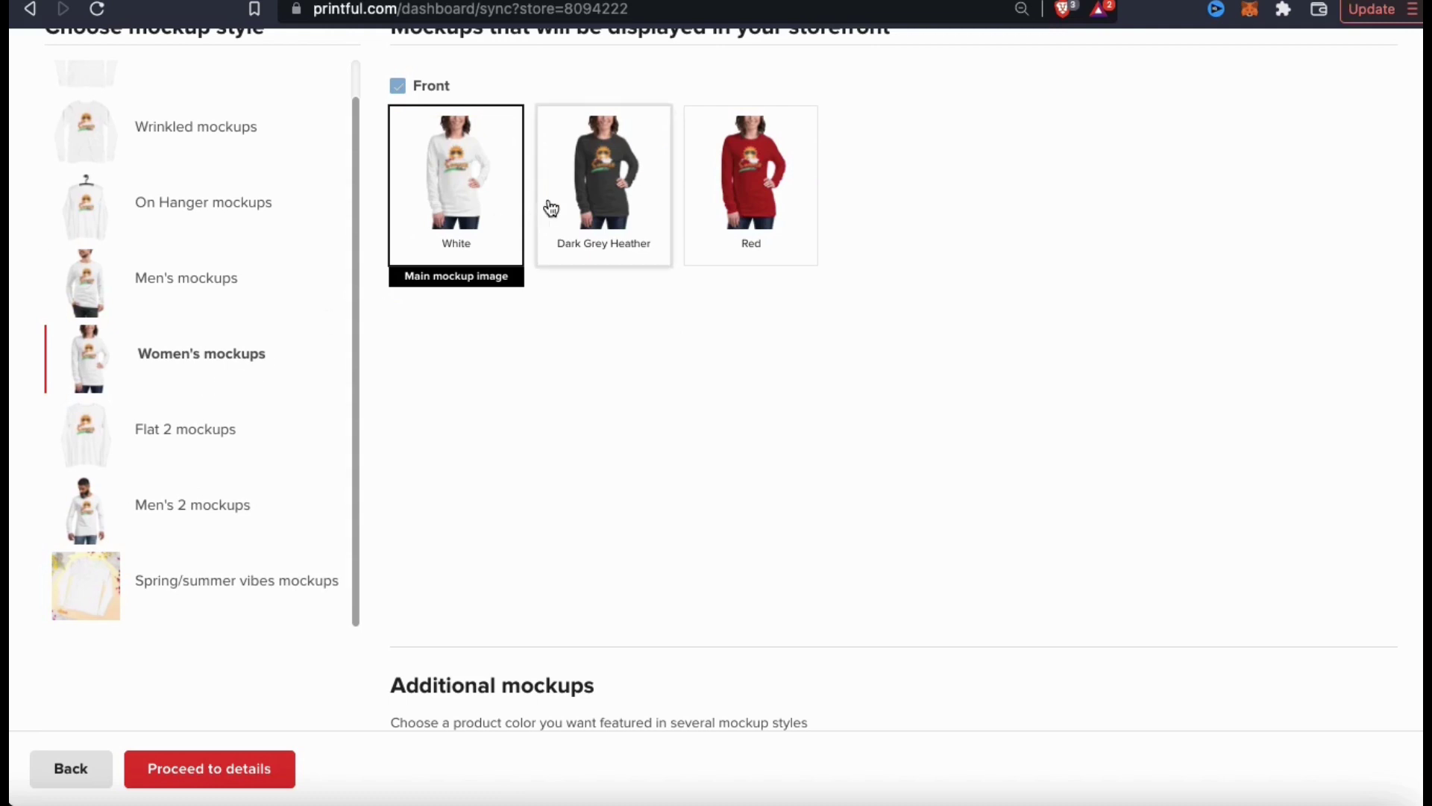
- Set the Red women's mockup as the main image and proceed to details
click(605, 200)
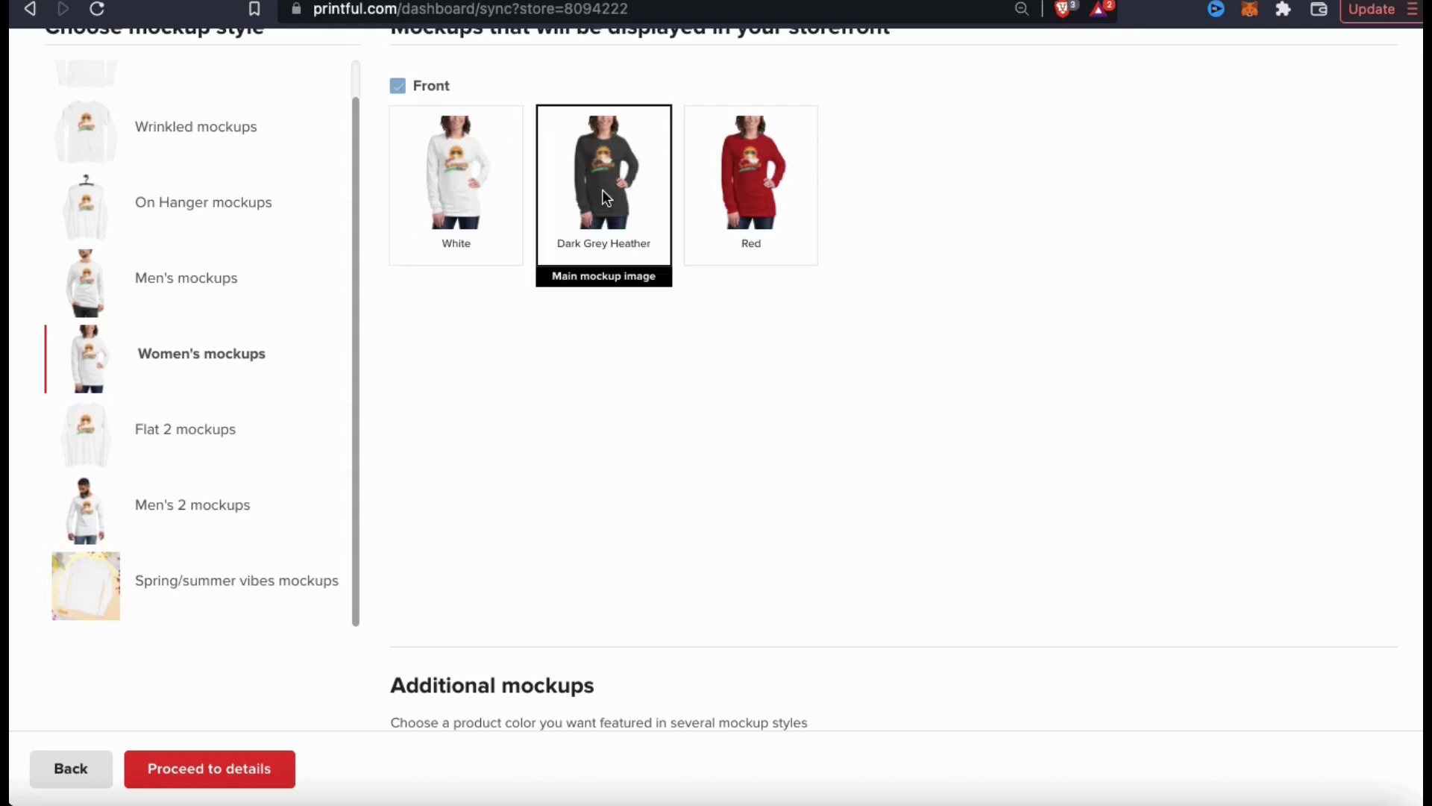
click(737, 192)
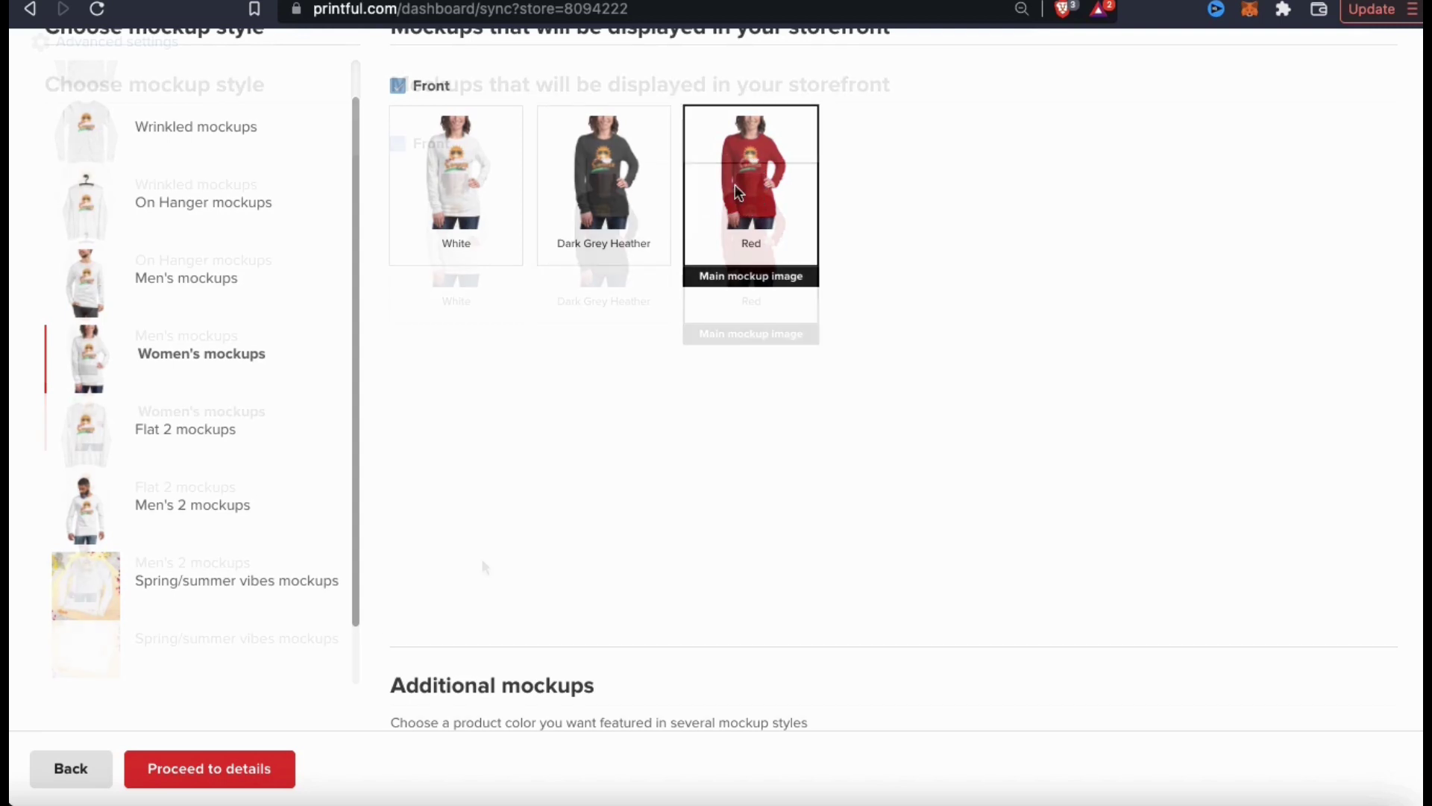
scroll(482, 558, up, 1)
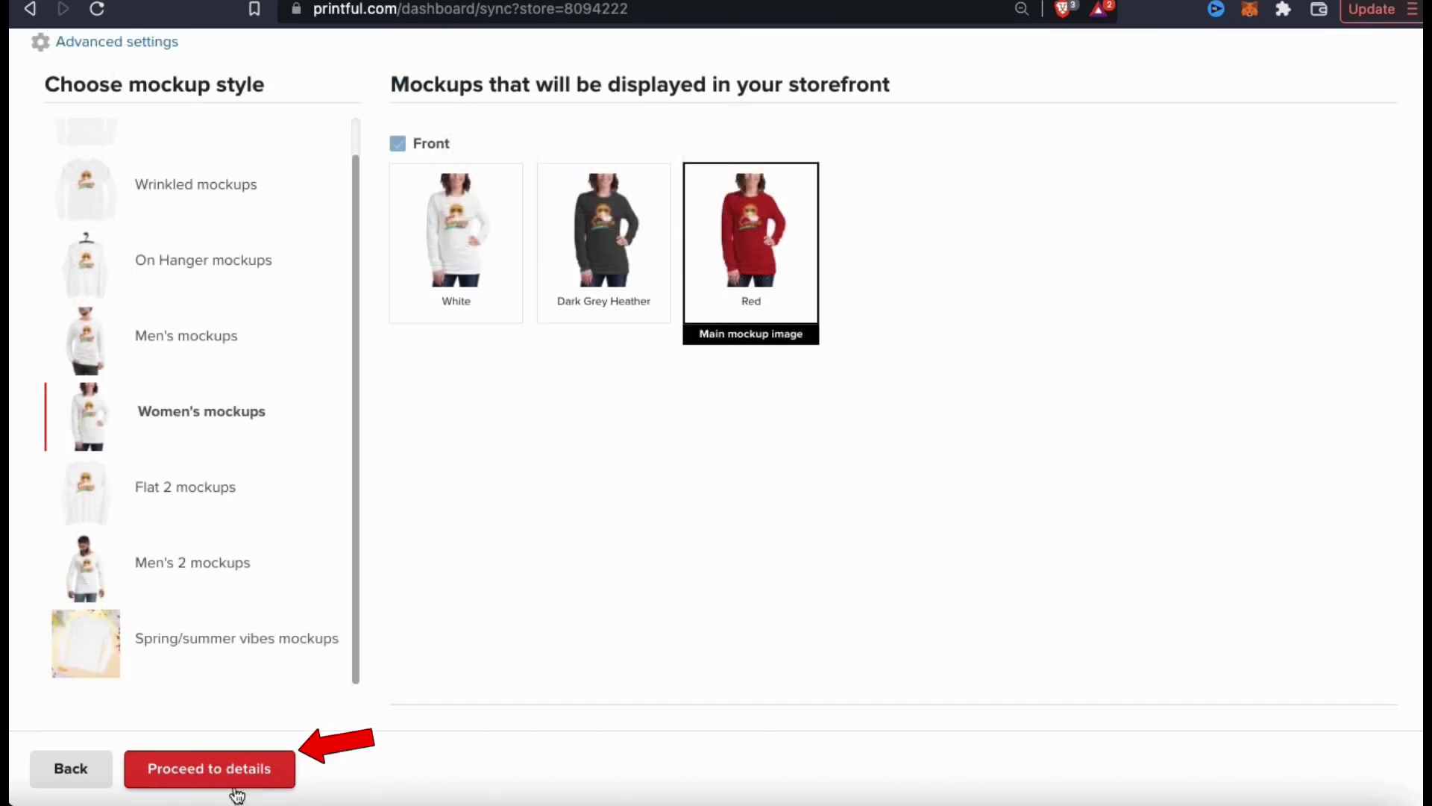
click(202, 782)
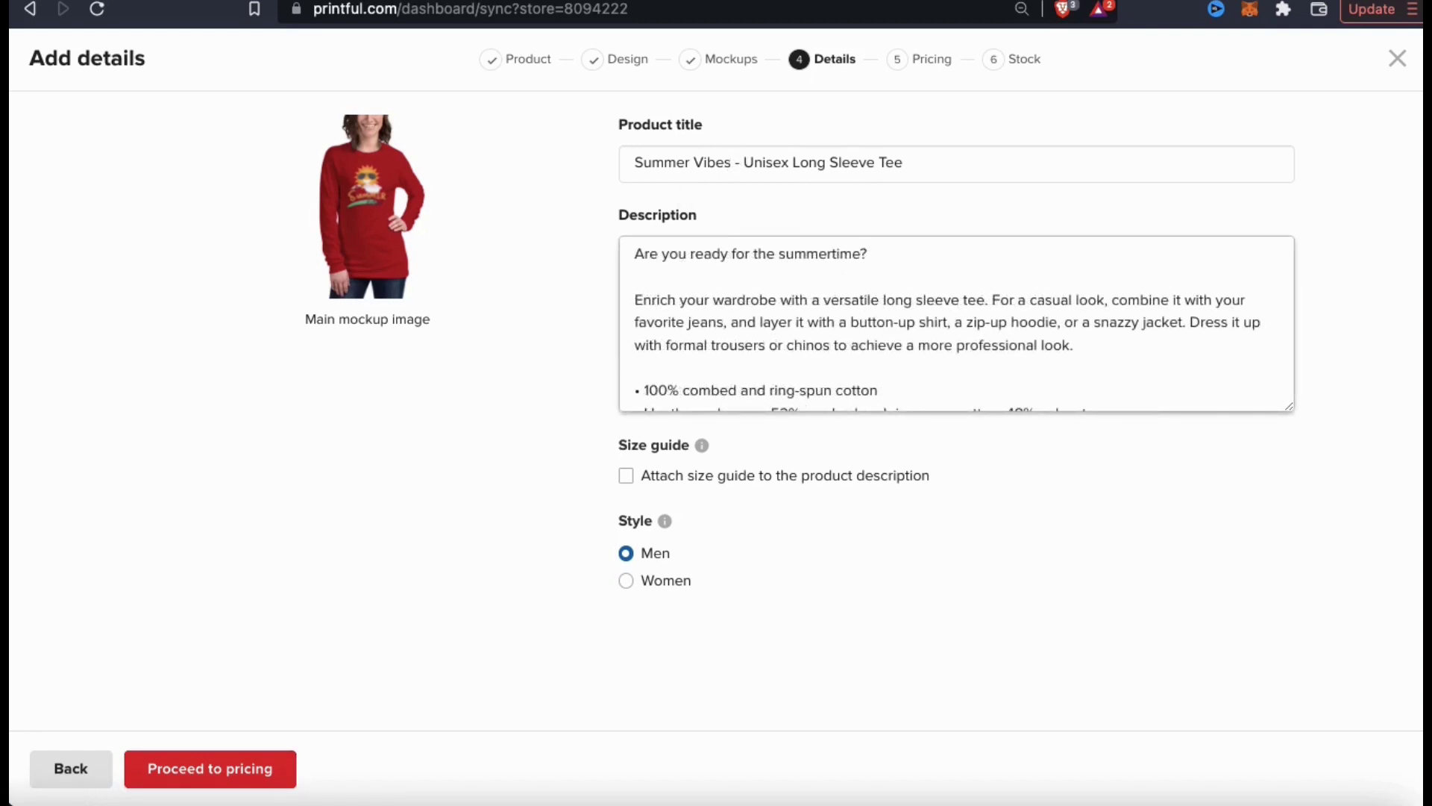
- Add the intro line 'Well this Summer Vibes design is for you!' to the description
text(Well this Summer Vi)
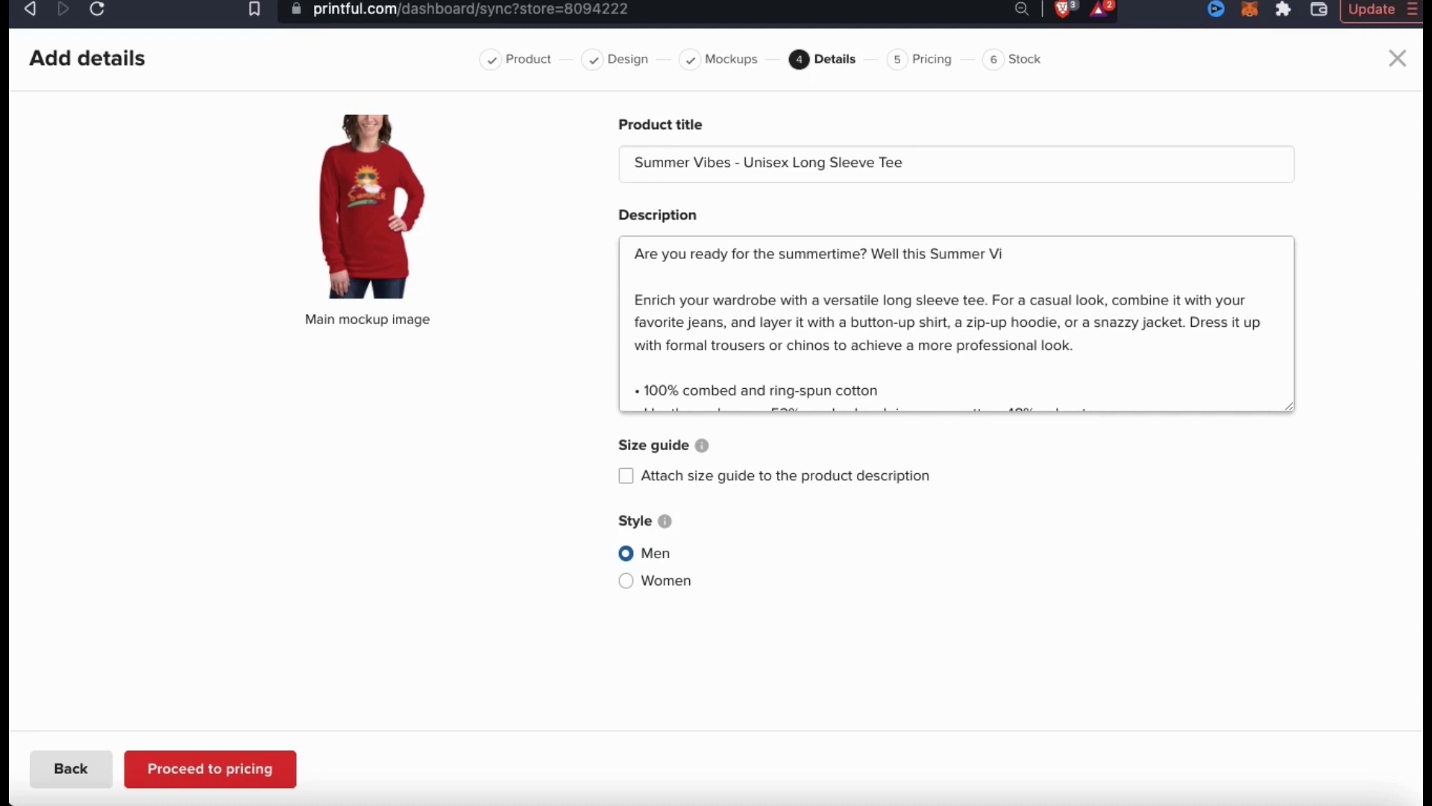
text(bes design is for you!)
click(879, 370)
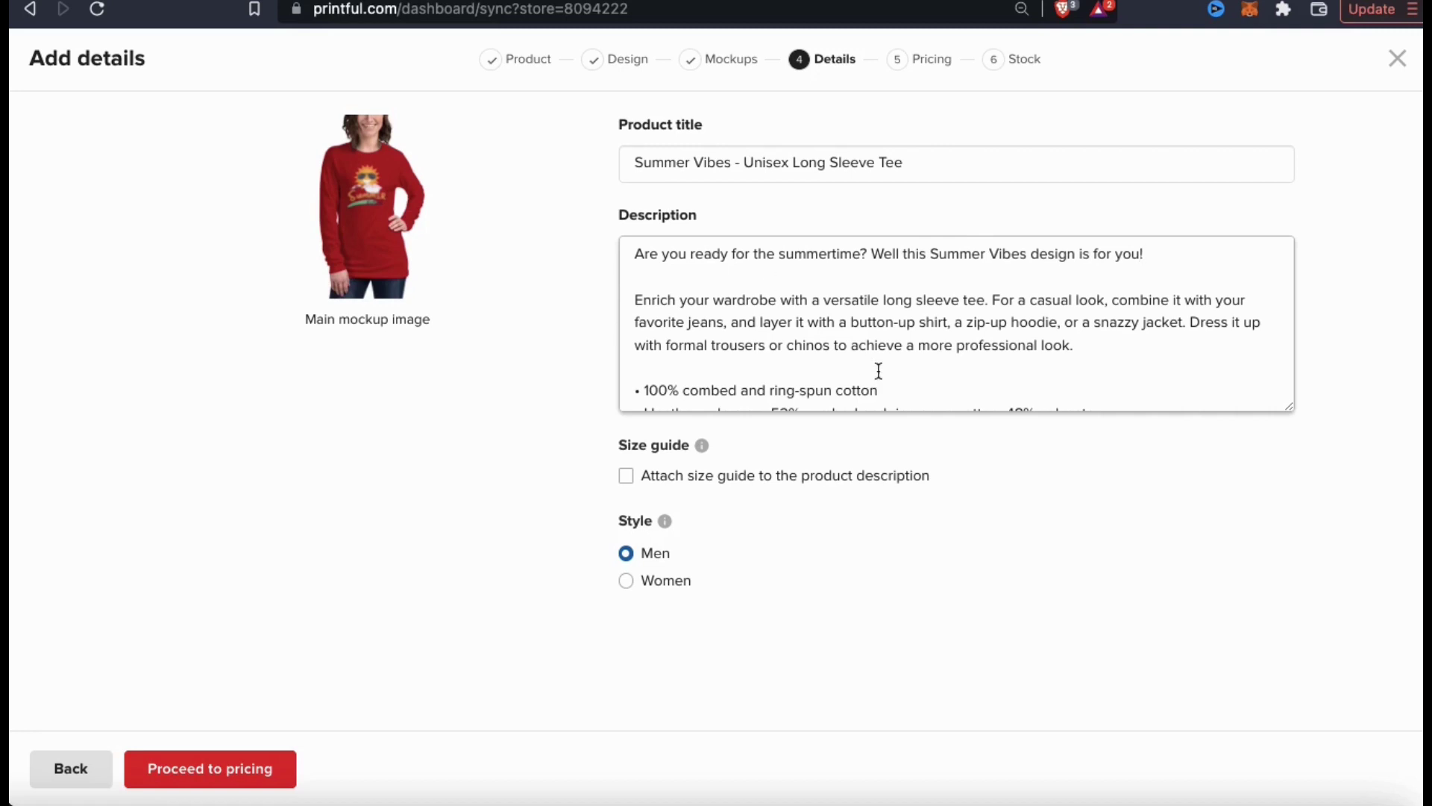
scroll(879, 370, down, 5)
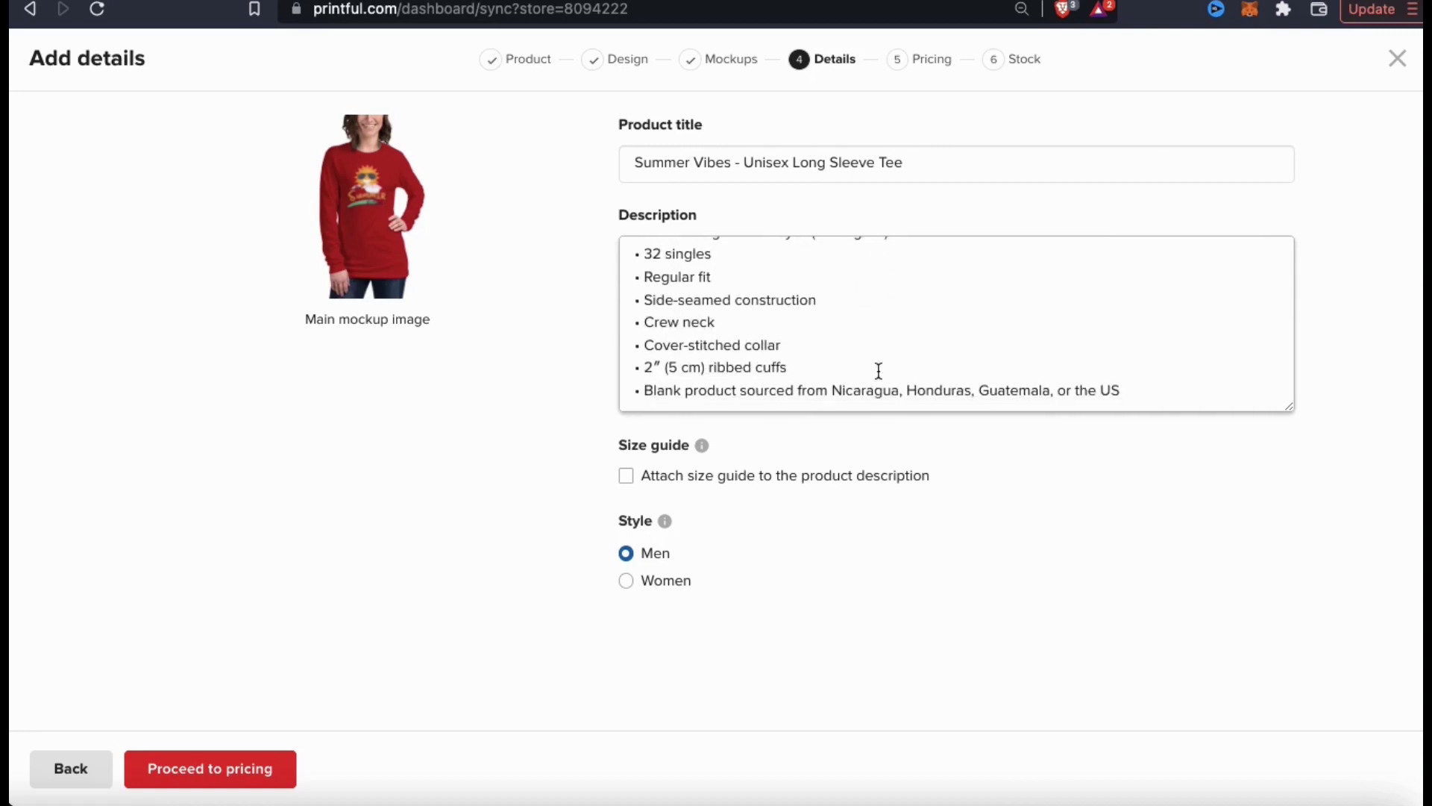
- Attach a size guide with both imperial and metric measurements
click(627, 477)
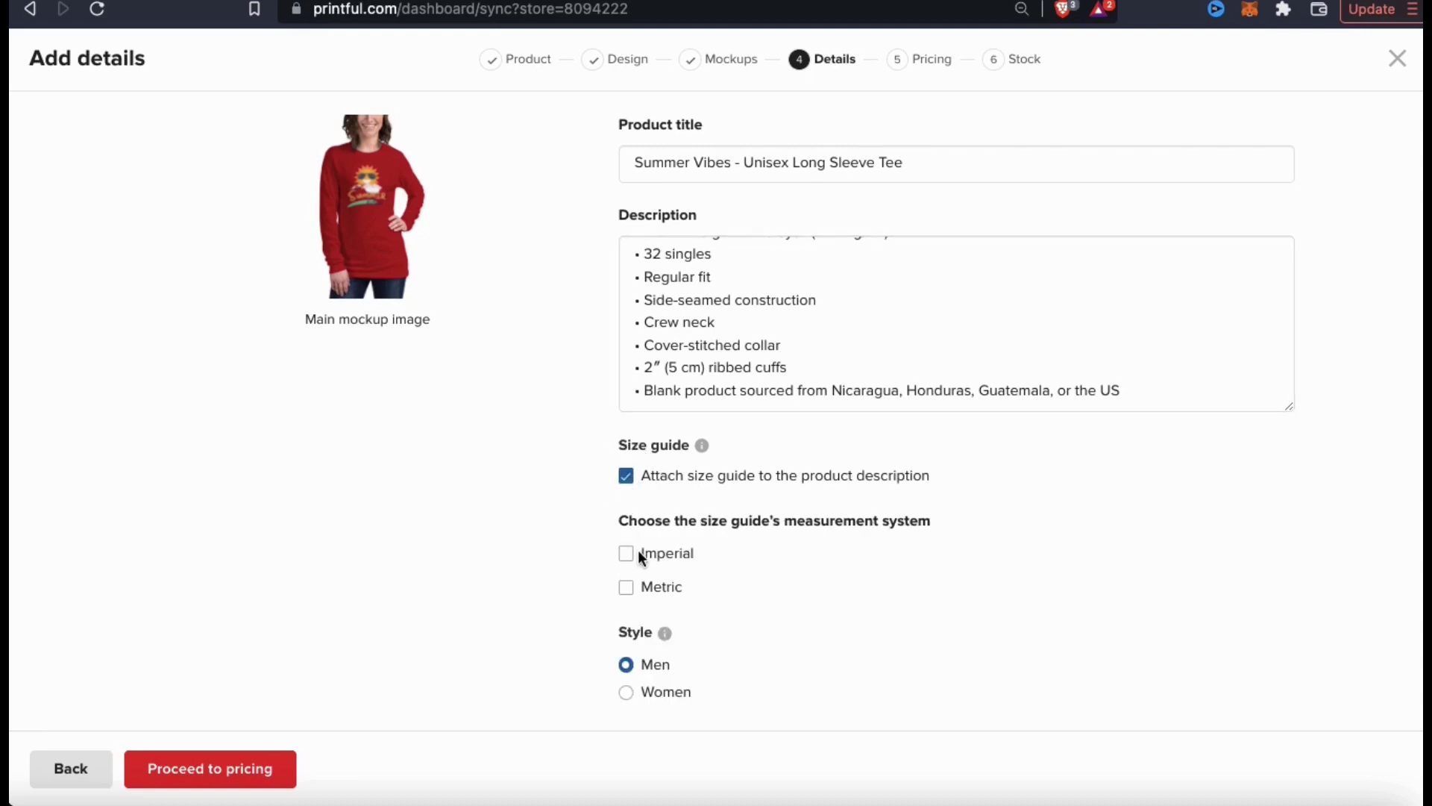
click(628, 554)
scroll(631, 558, down, 3)
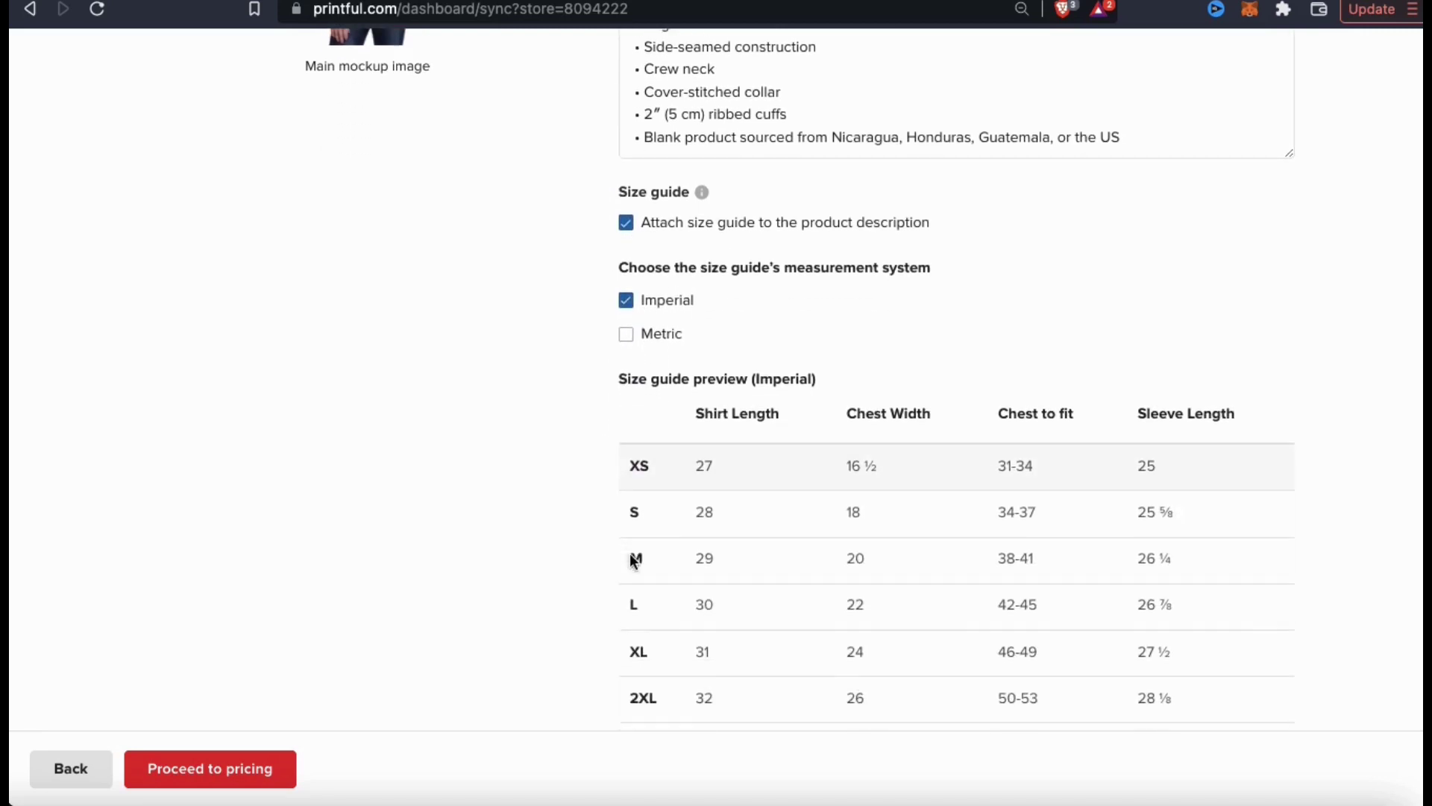
scroll(633, 561, down, 2)
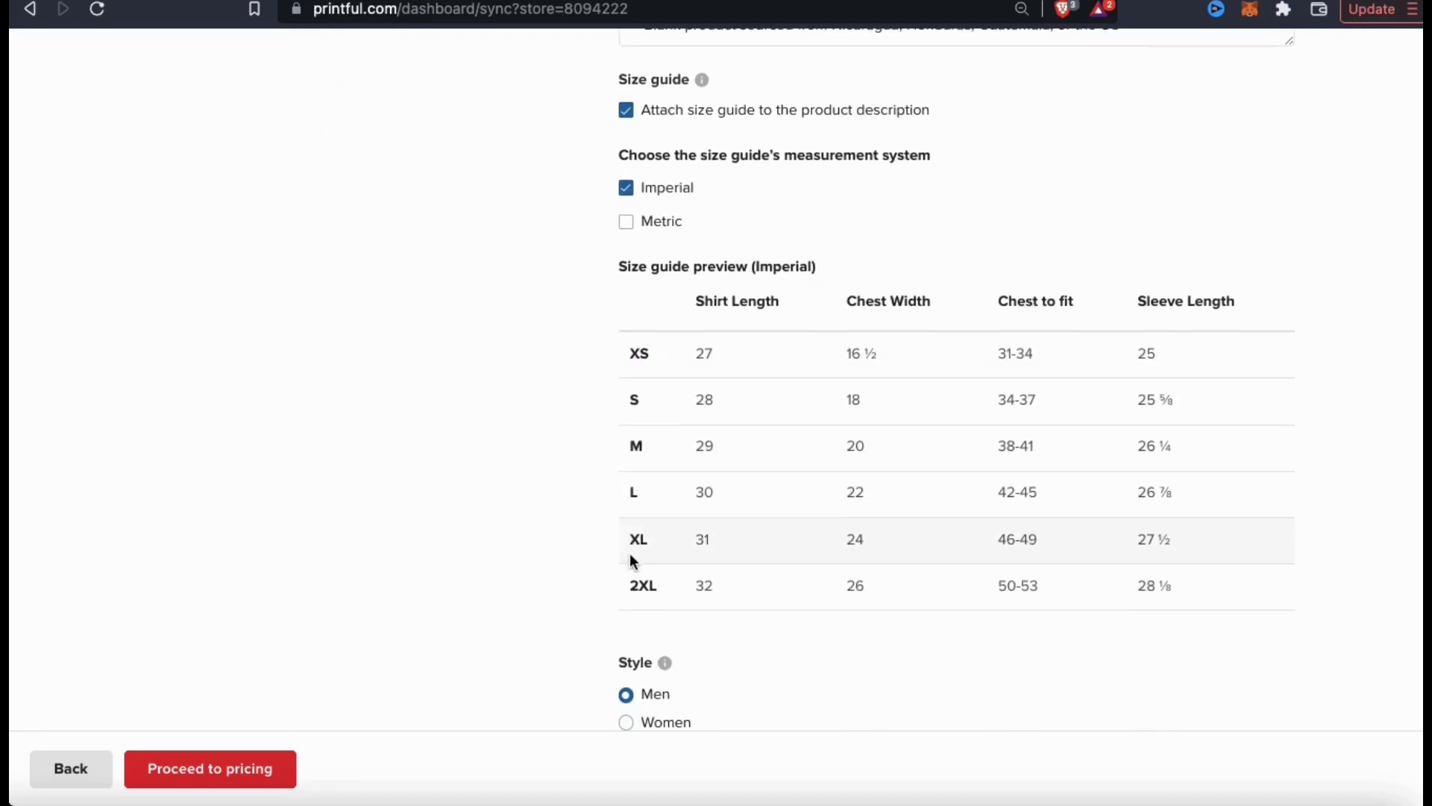
click(626, 222)
scroll(561, 425, down, 4)
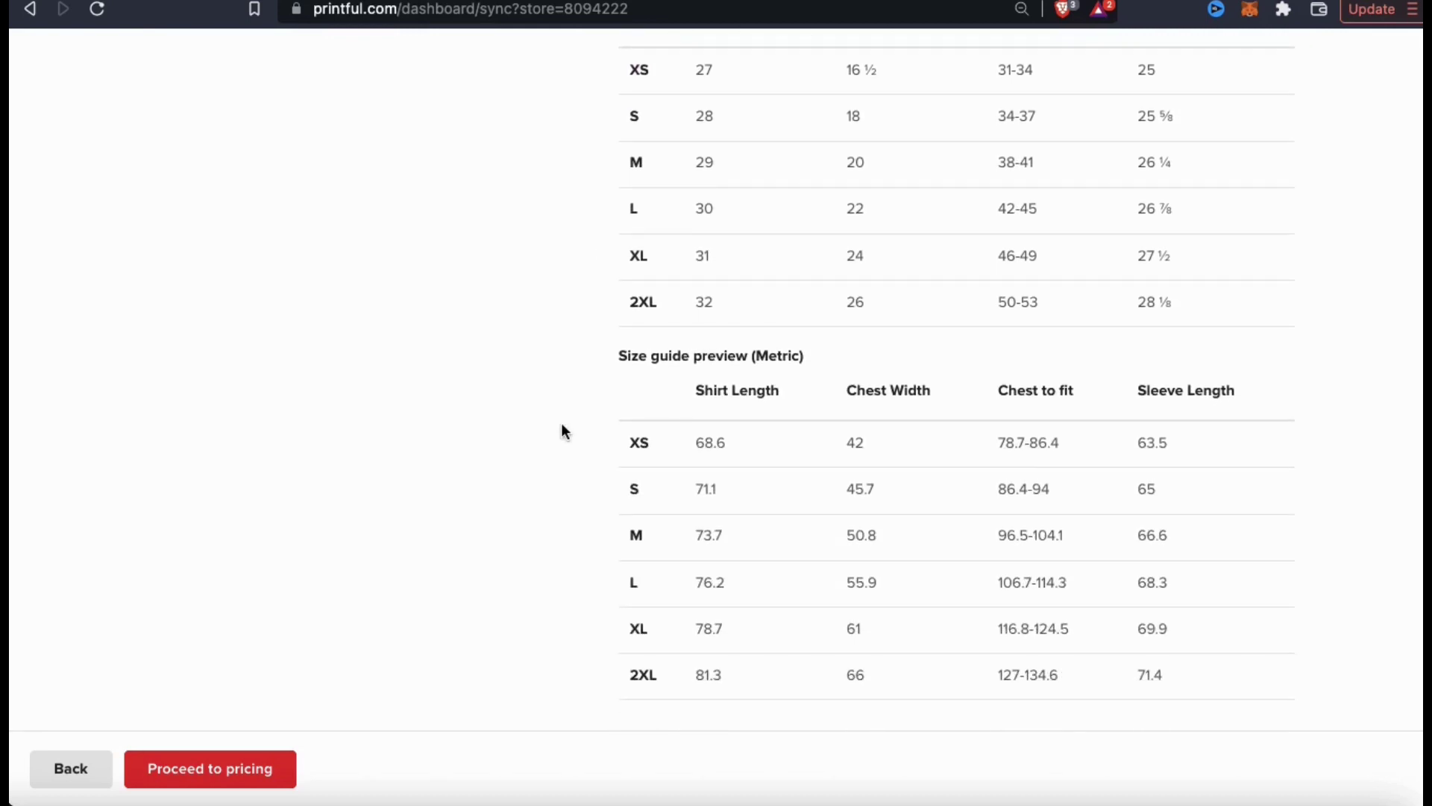
scroll(561, 425, down, 2)
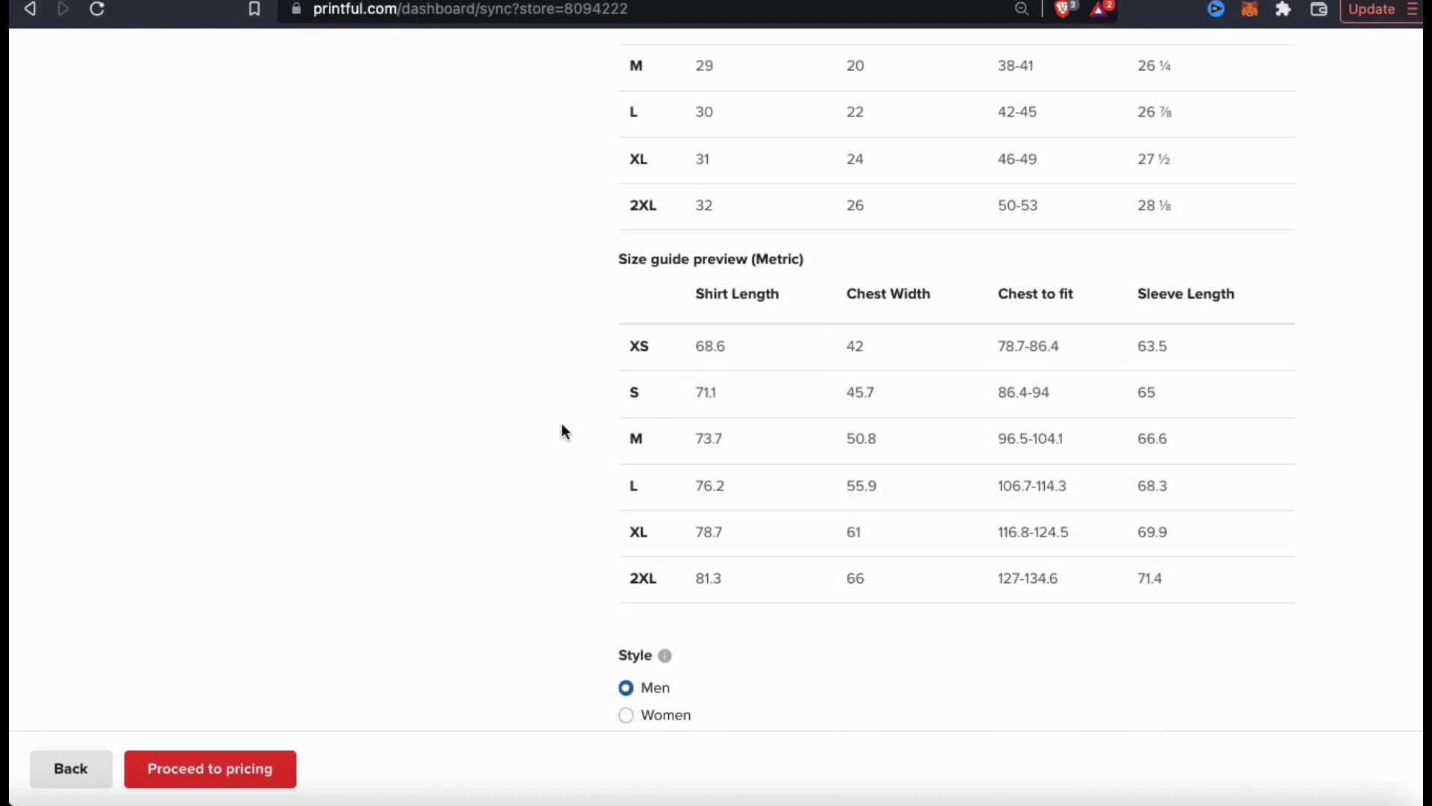
- Set the product style to Women and proceed to pricing
click(626, 715)
click(627, 688)
click(626, 716)
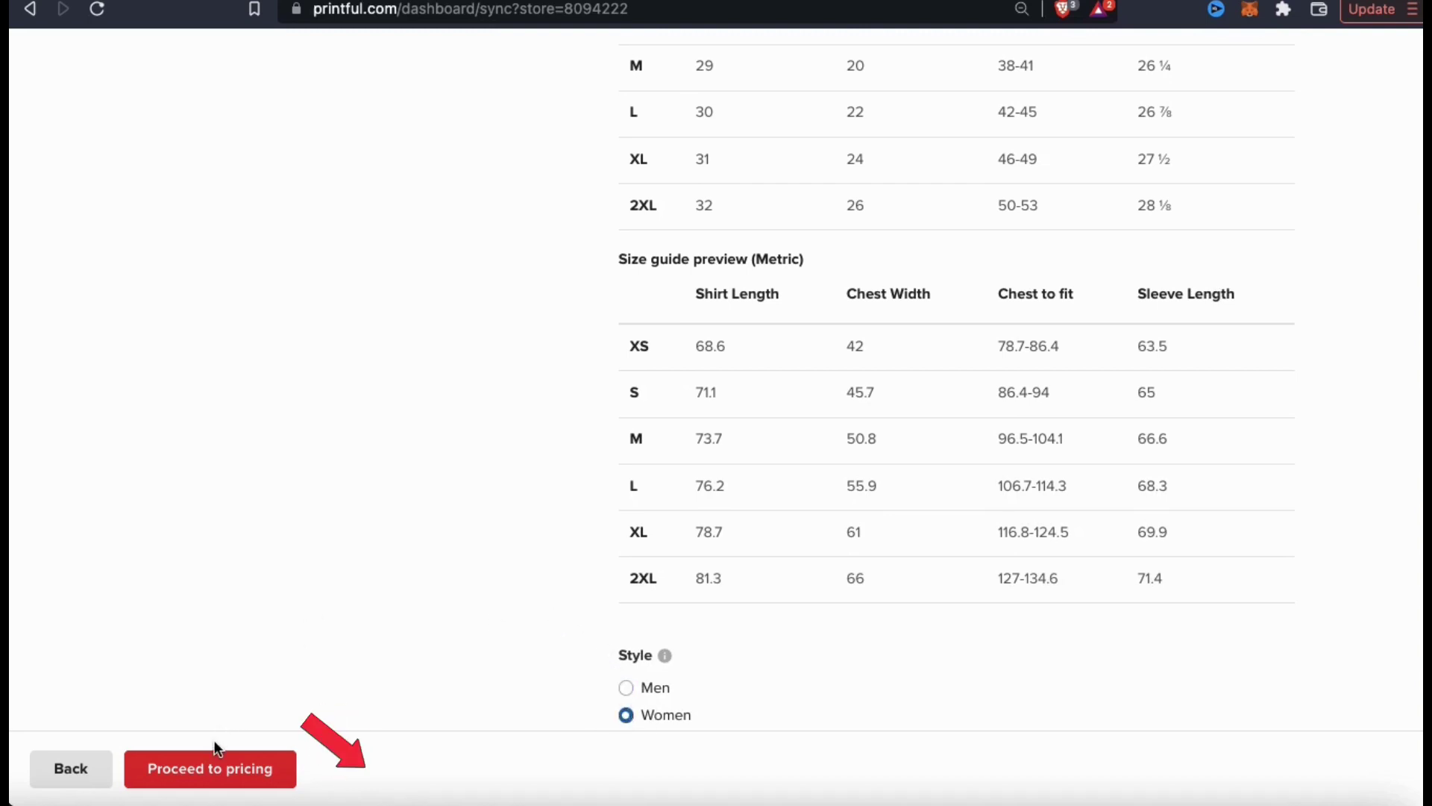
click(206, 768)
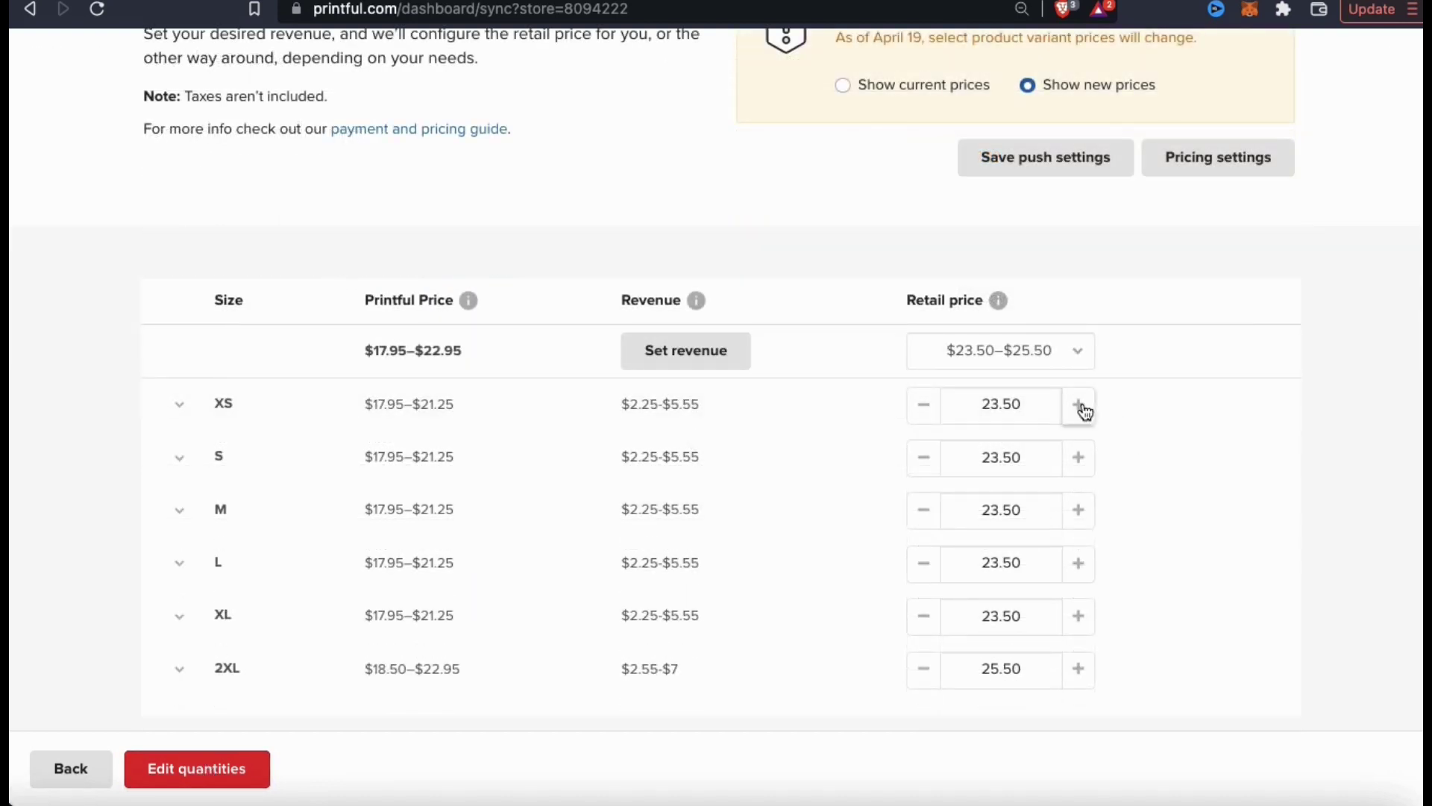
- Leave the XS retail price at 23.50 and continue to stock quantities
click(1080, 409)
click(1080, 409)
click(930, 414)
click(929, 414)
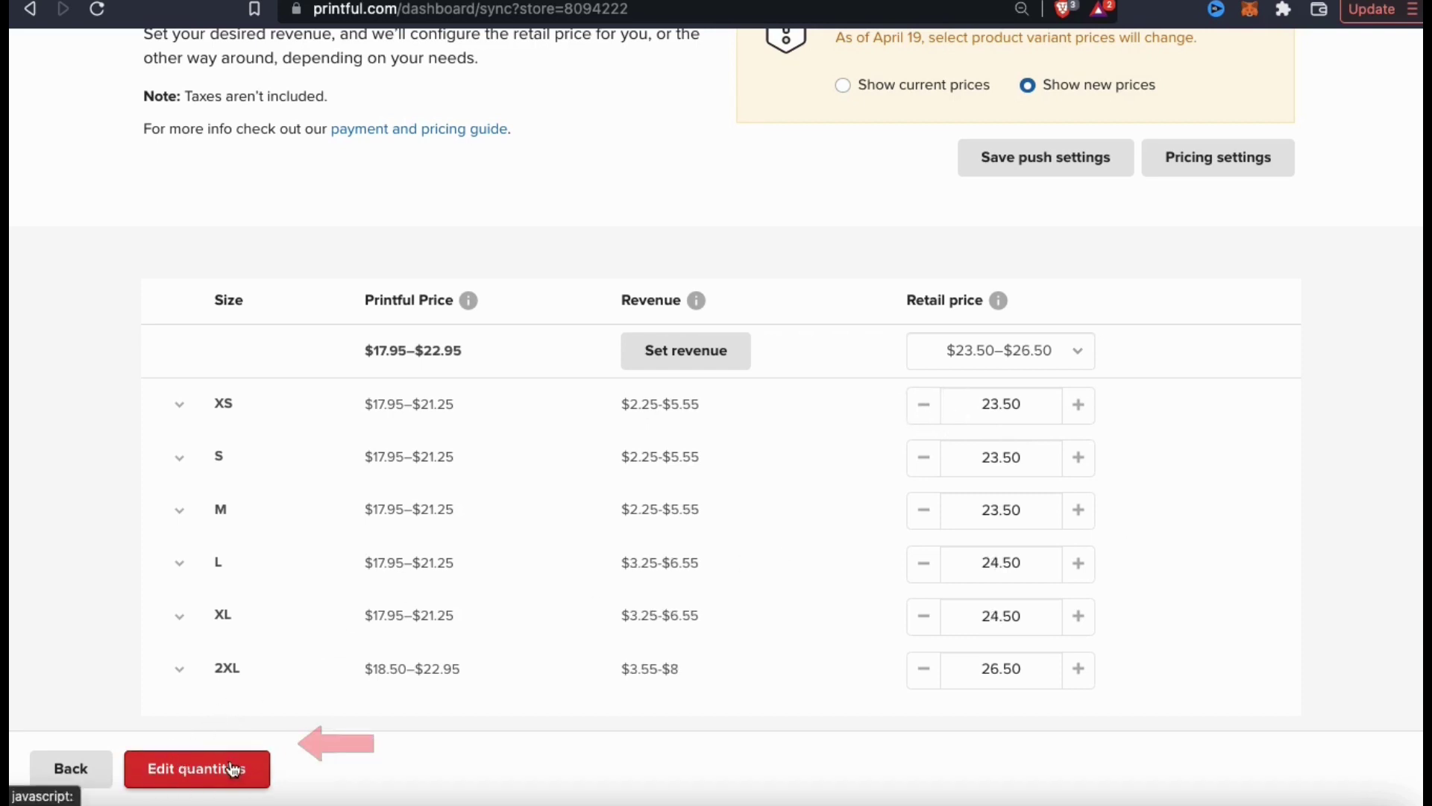
click(198, 773)
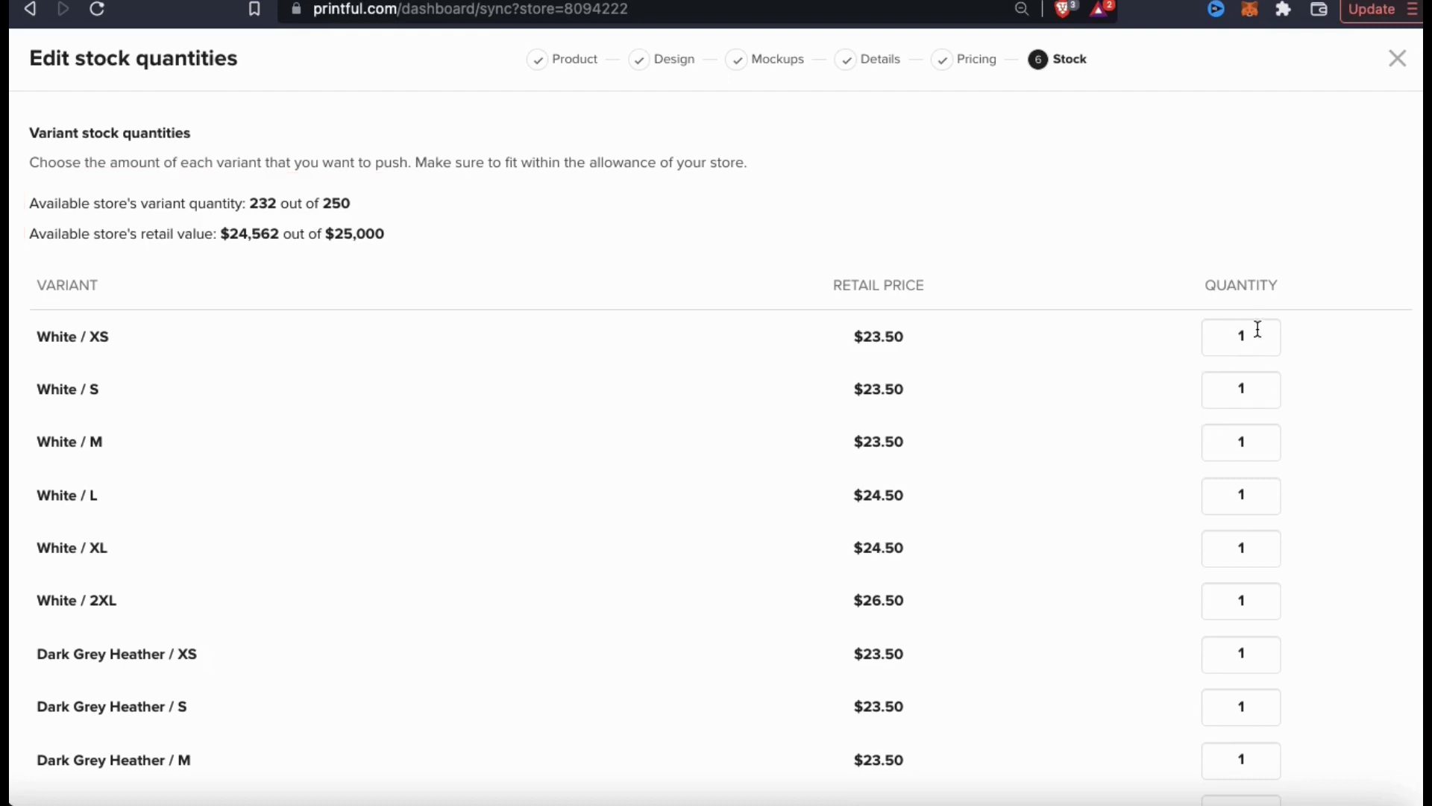
- Enter a stock quantity of 10 for every variant and submit the tee to Quantum Designs
drag(1258, 329, 1219, 330)
text(10)
key(Tab)
text(10)
key(Tab)
text(10	10	10	10	10	10	10)
scroll(1272, 685, down, 1)
scroll(1272, 684, down, 3)
text(10	10	10	10	10)
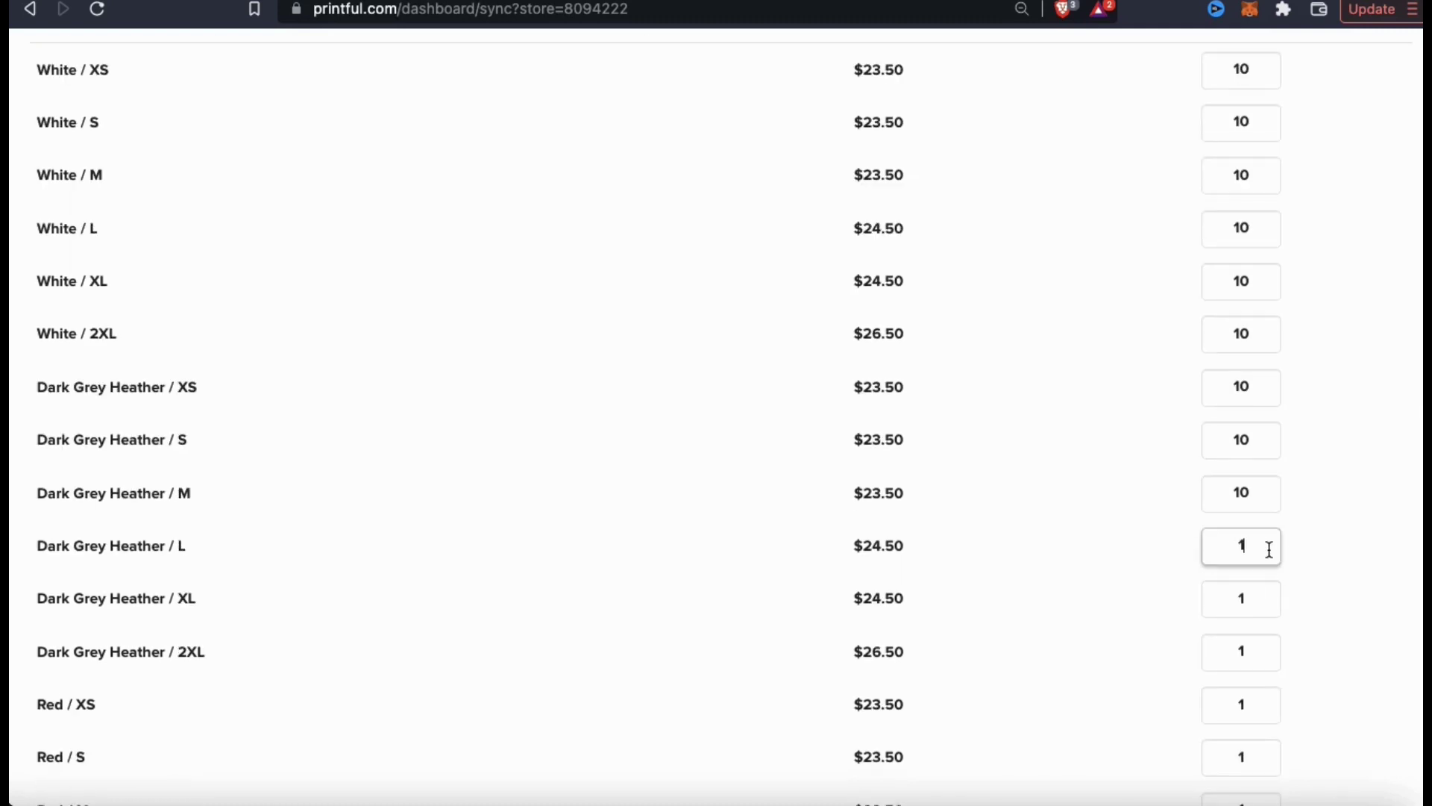
scroll(1256, 748, down, 5)
text(10	10	10	10)
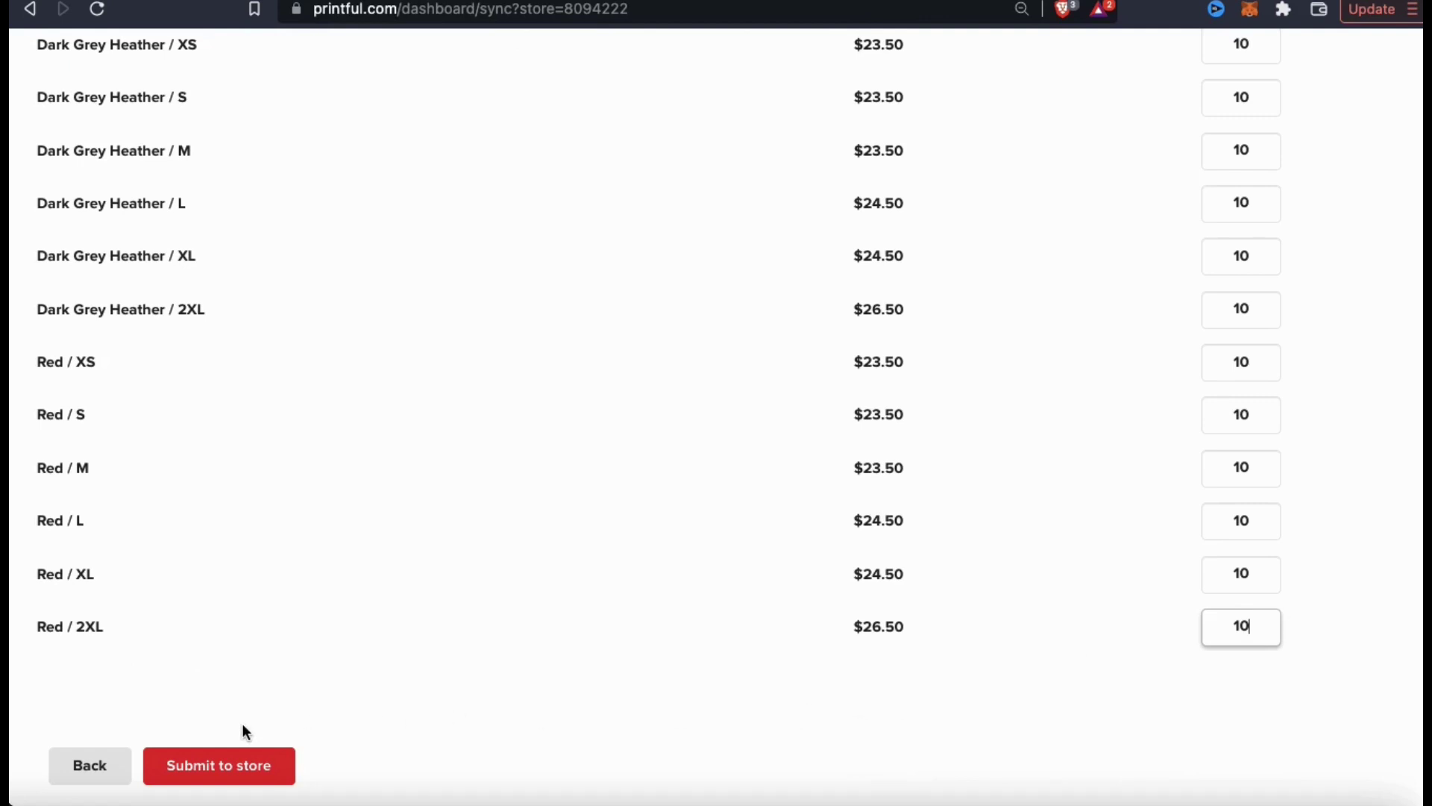
click(243, 772)
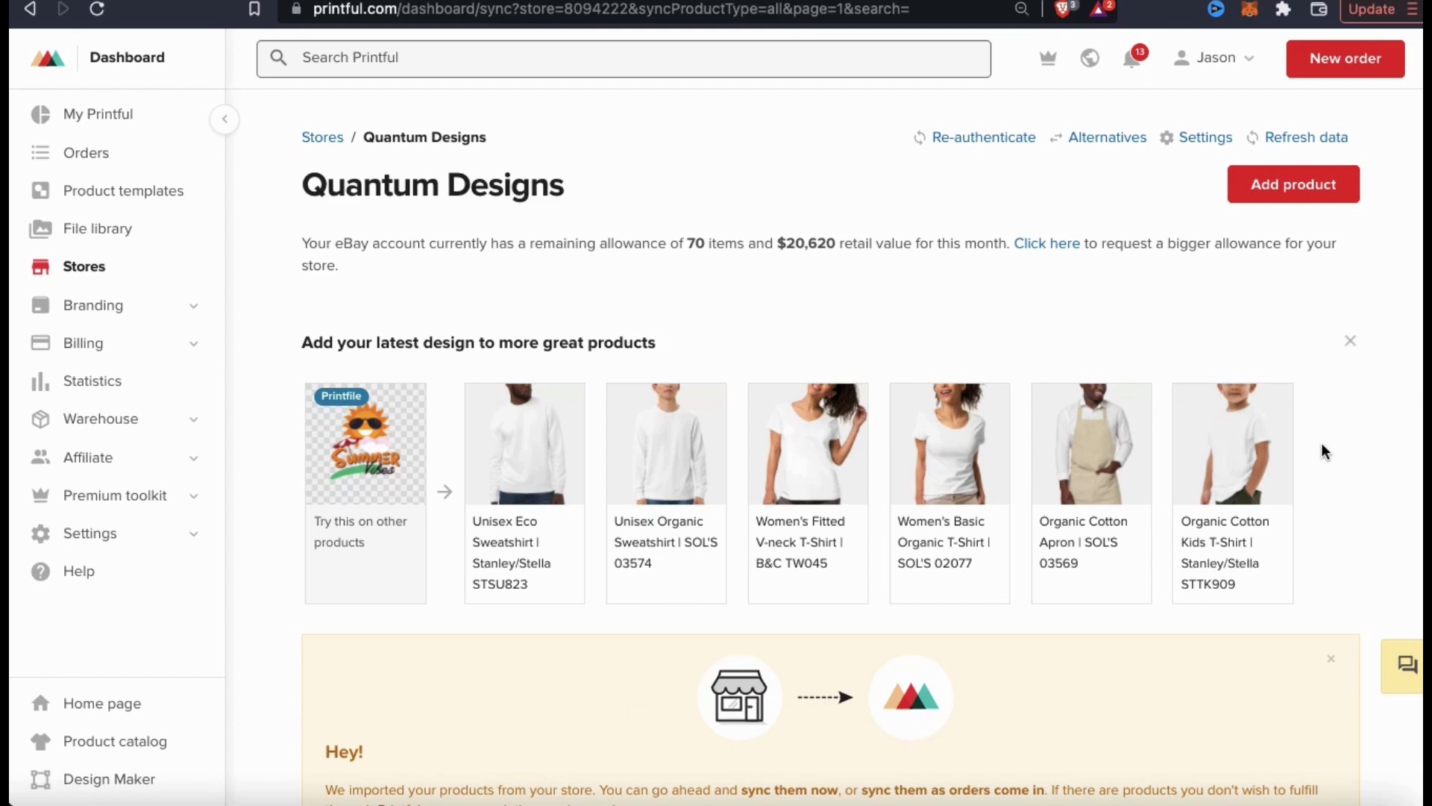
- Open the eBay listing for 'Summer Vibes - Unisex Long Sleeve Tee' from the product table
scroll(1324, 451, down, 7)
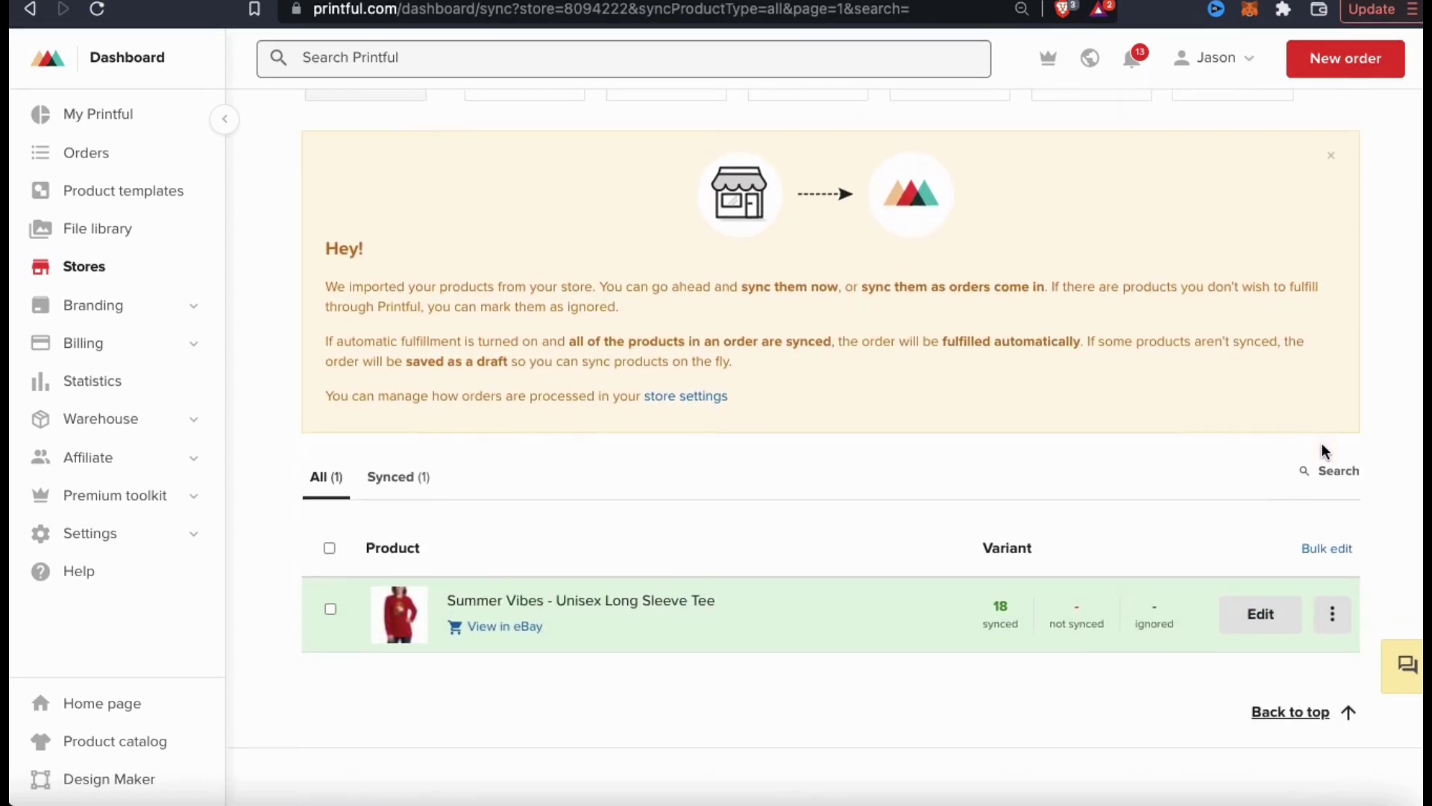
scroll(1324, 451, down, 1)
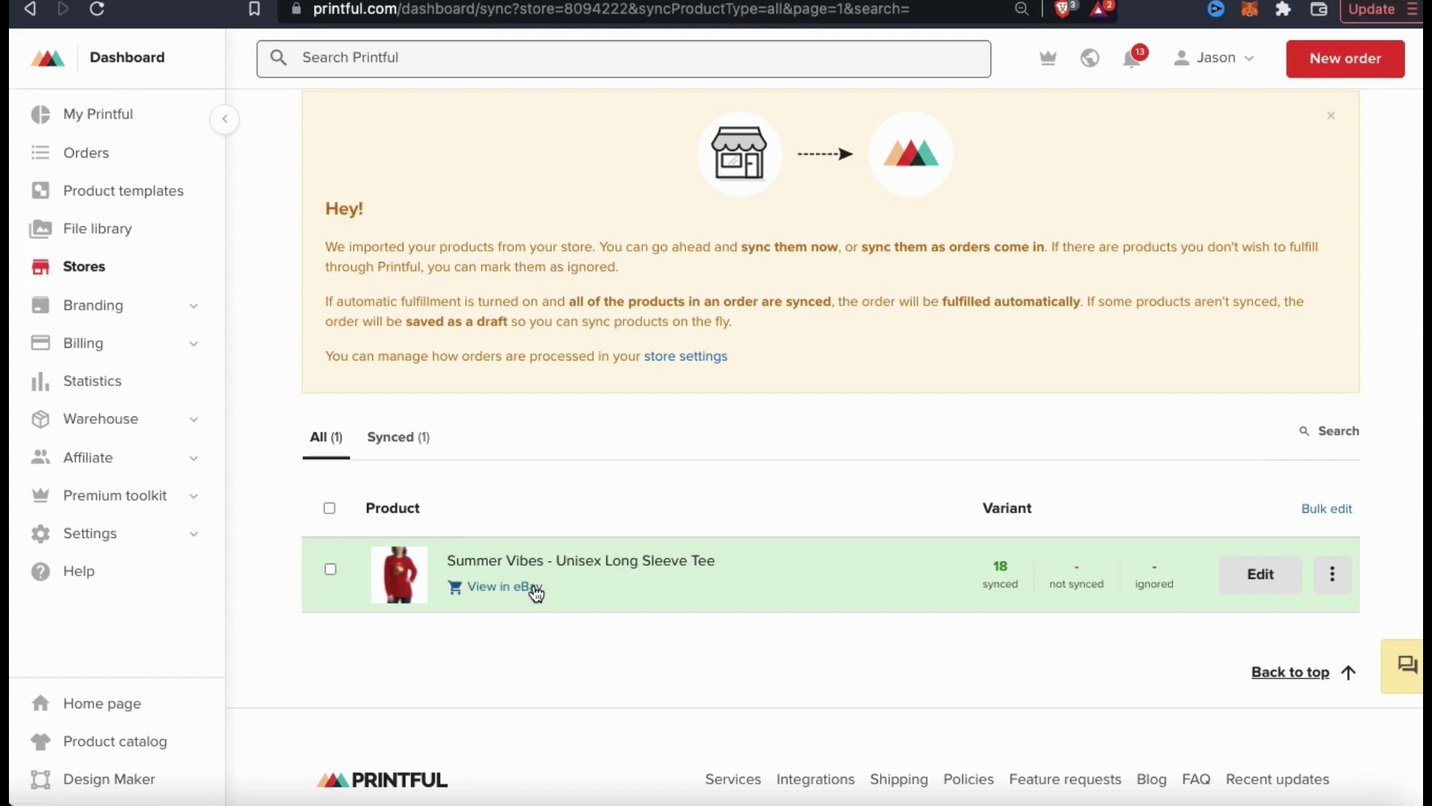
click(535, 595)
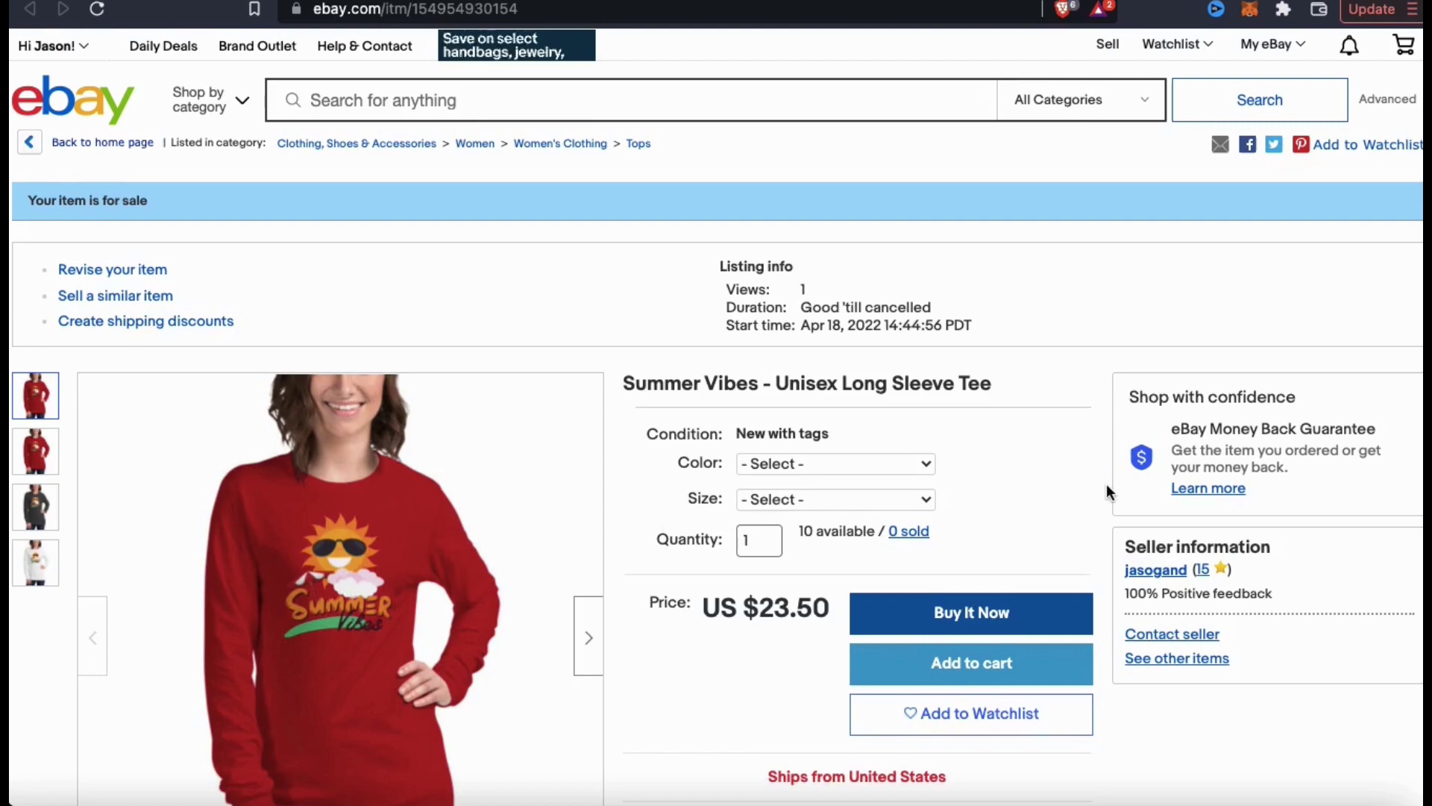
scroll(1107, 491, down, 3)
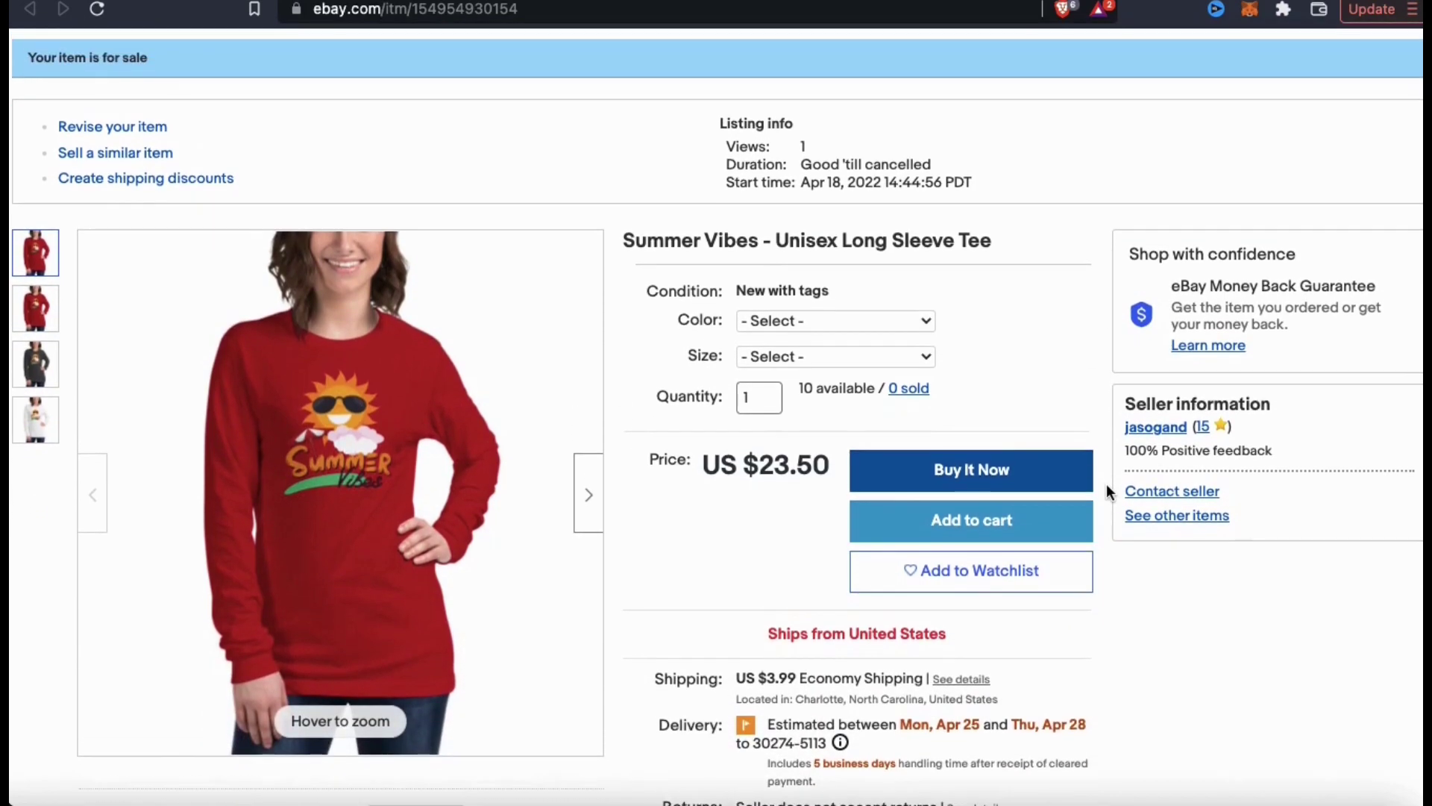